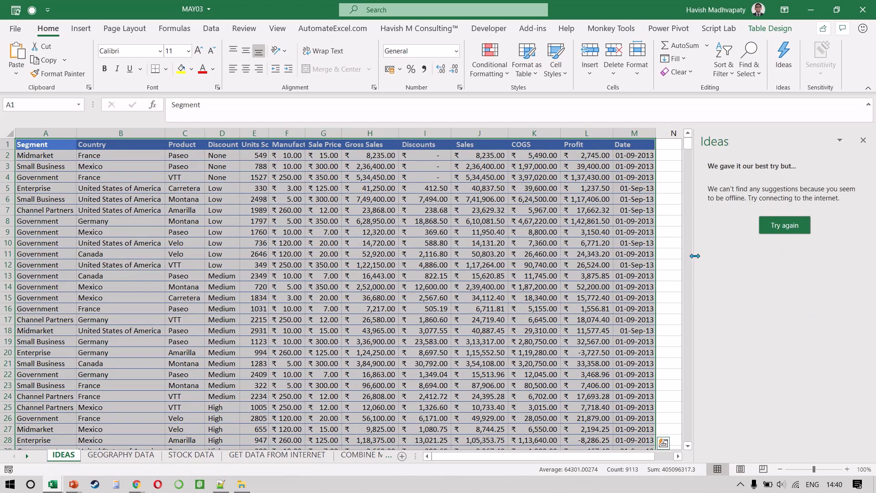
Widen the Ideas pane and retry the analysis of the sales table.
drag(694, 256, 588, 256)
click(725, 225)
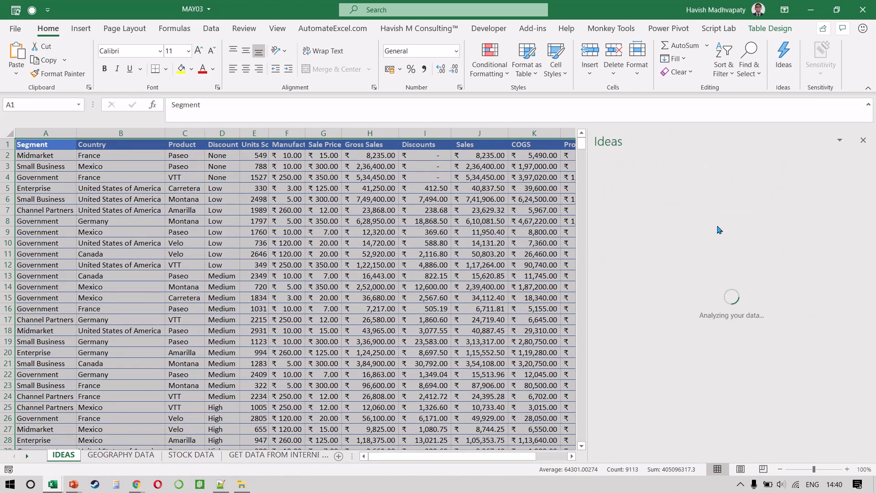
click(717, 230)
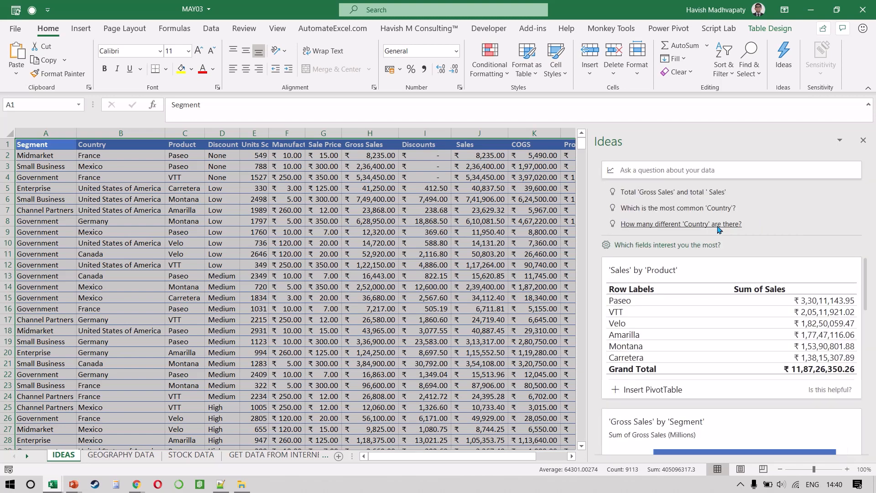
Look through the suggested summaries in Ideas and open the suggested question on total 'Gross Sales' and total 'Sales'.
scroll(717, 292, down, 5)
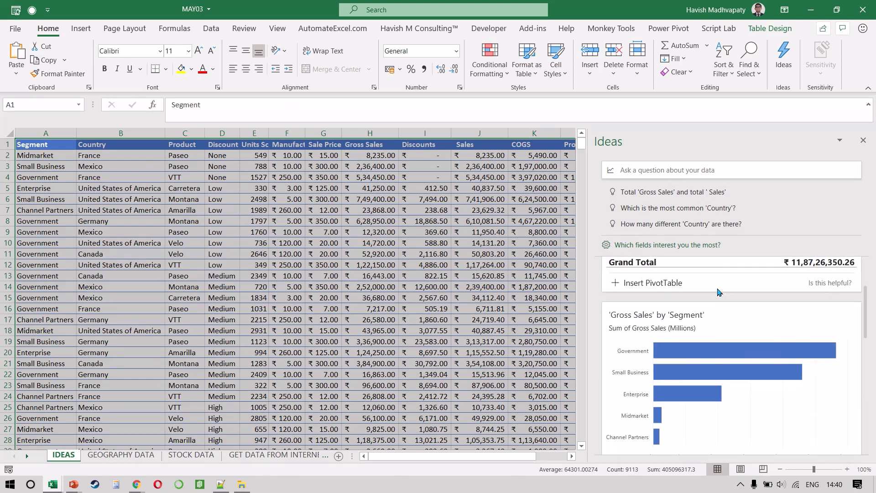
scroll(718, 292, down, 4)
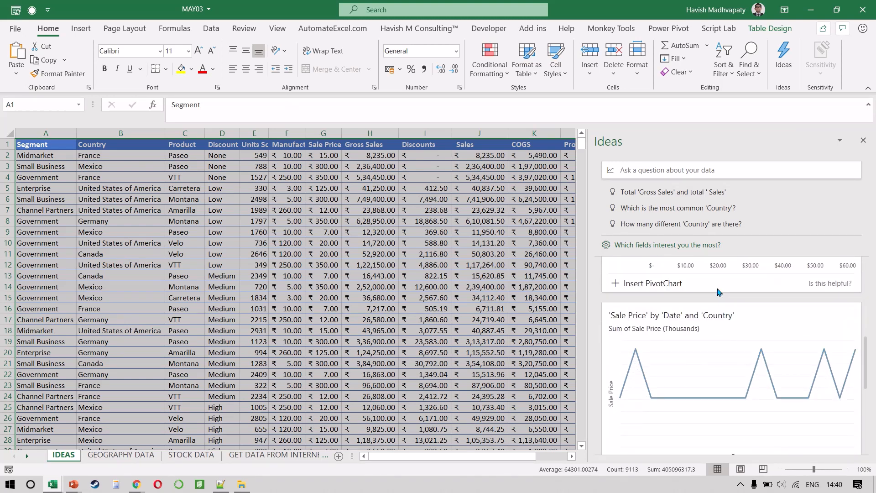
scroll(735, 306, up, 5)
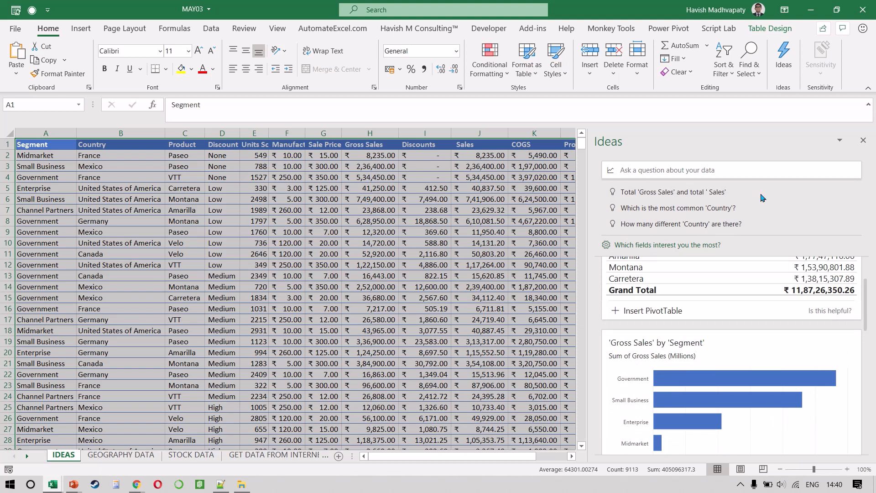
click(694, 199)
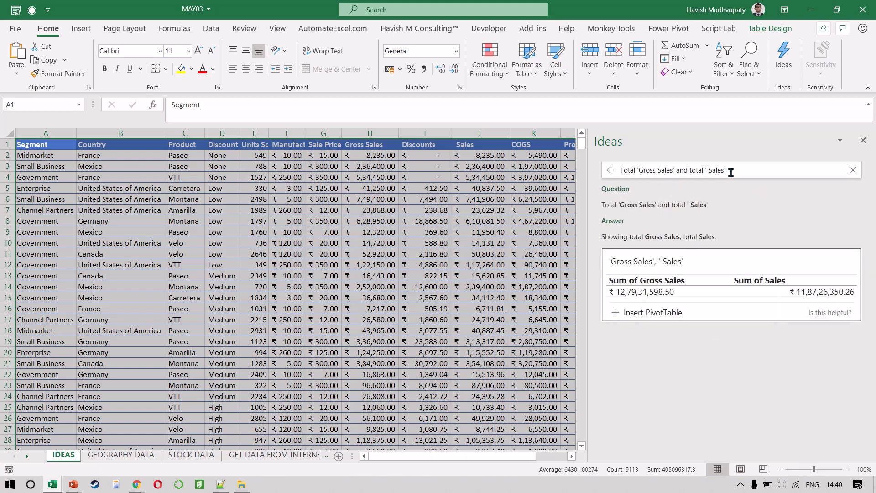
Replace the question in Ideas with "show me top 2 country by sales" and submit it.
drag(727, 170, 503, 157)
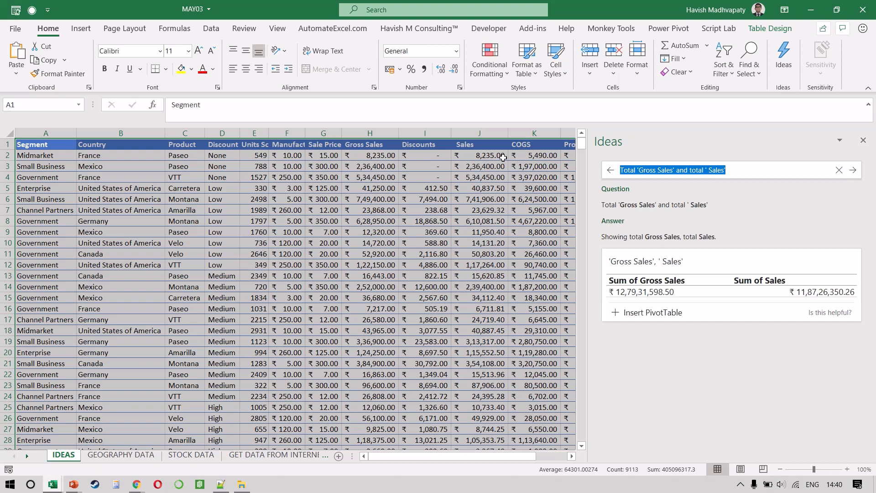
text(show m)
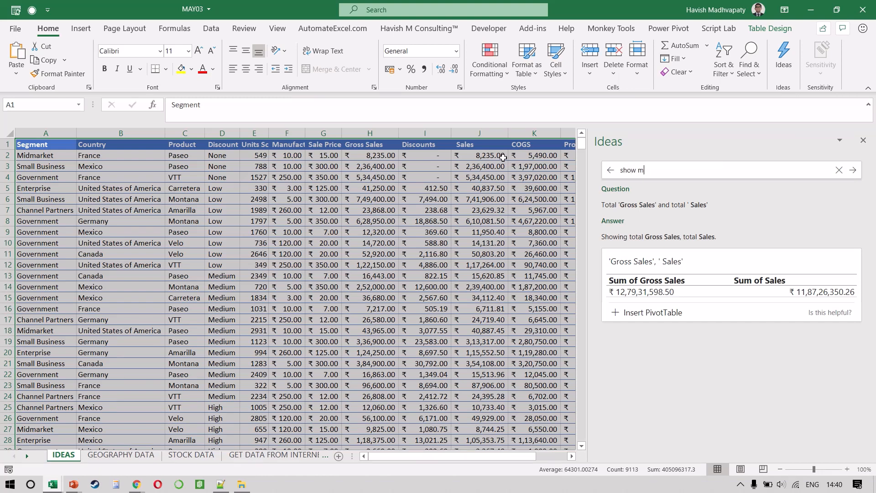
text(e top 2 country by sales)
key(Return)
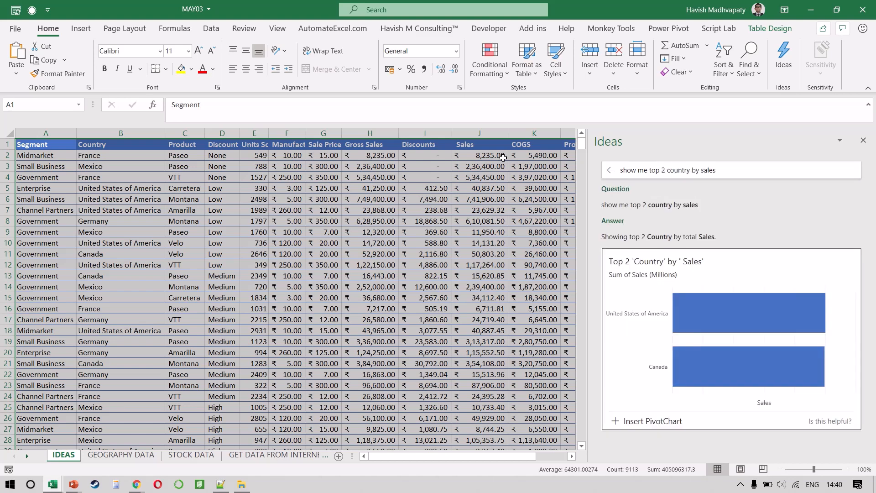
Extend the Ideas question with "as pie" and insert the resulting pie as a PivotChart.
click(744, 175)
text(as)
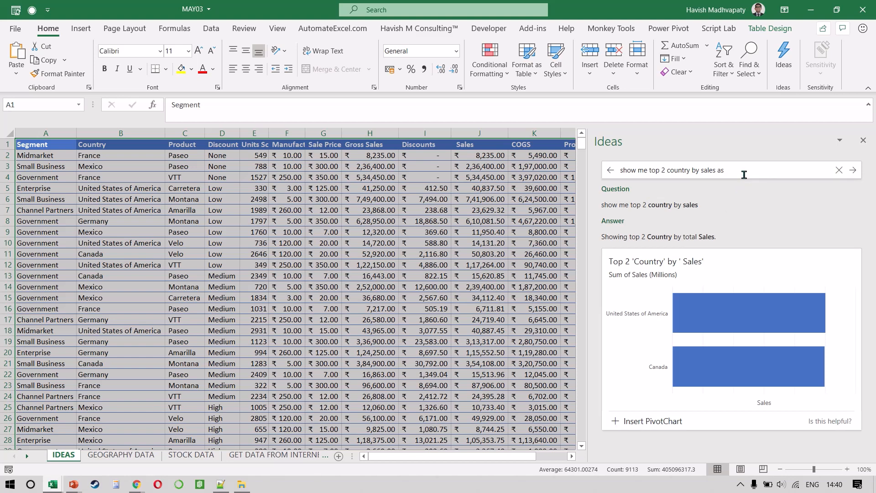
text( pie)
key(Return)
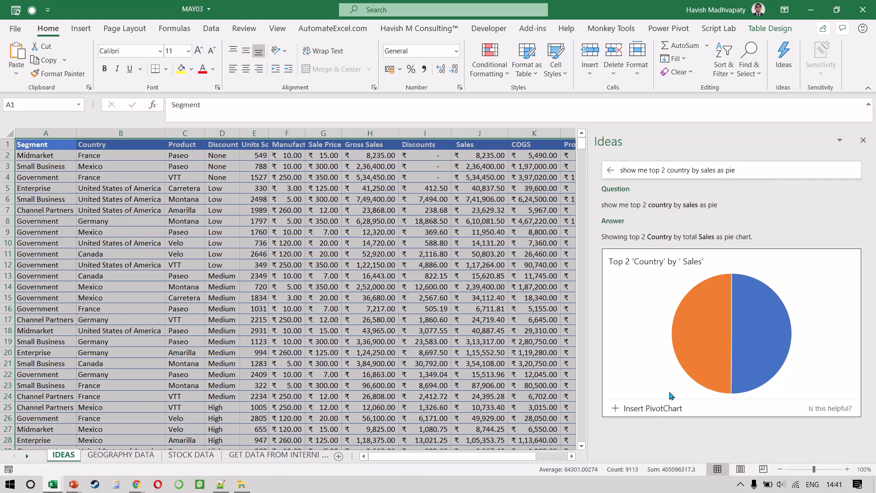
click(654, 409)
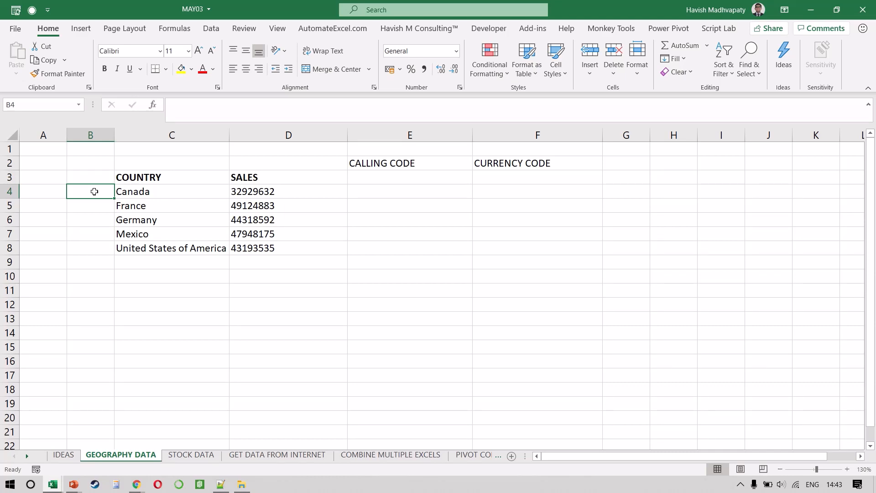
Convert the country names in C4:C8 to the Geography data type.
key(Right)
key(ctrl+shift+Down)
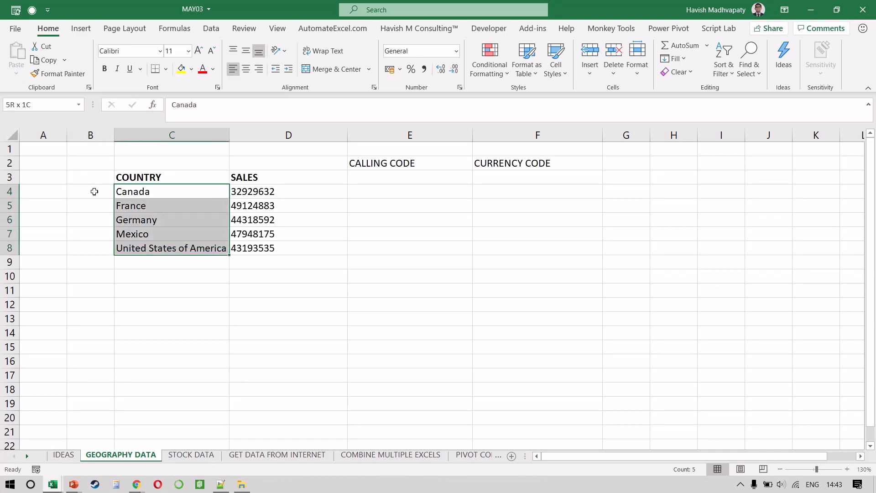
key(ctrl+shift+Right)
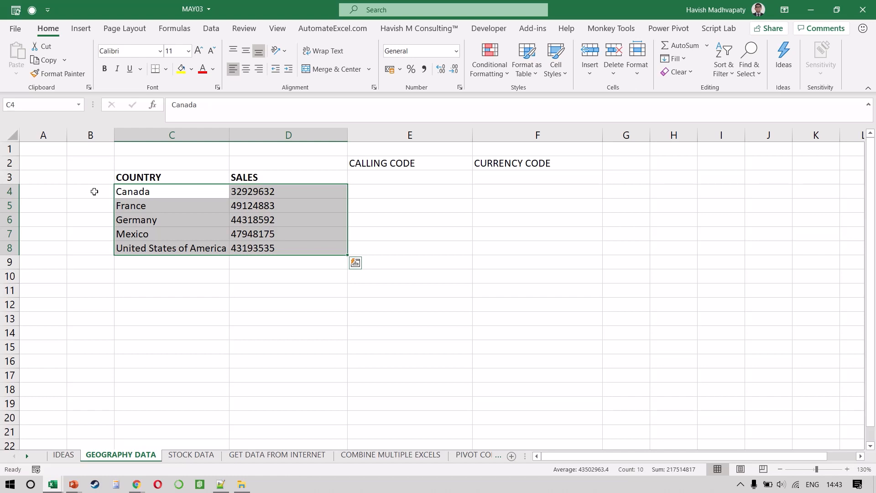
key(Left)
key(Right)
key(ctrl+shift+Down)
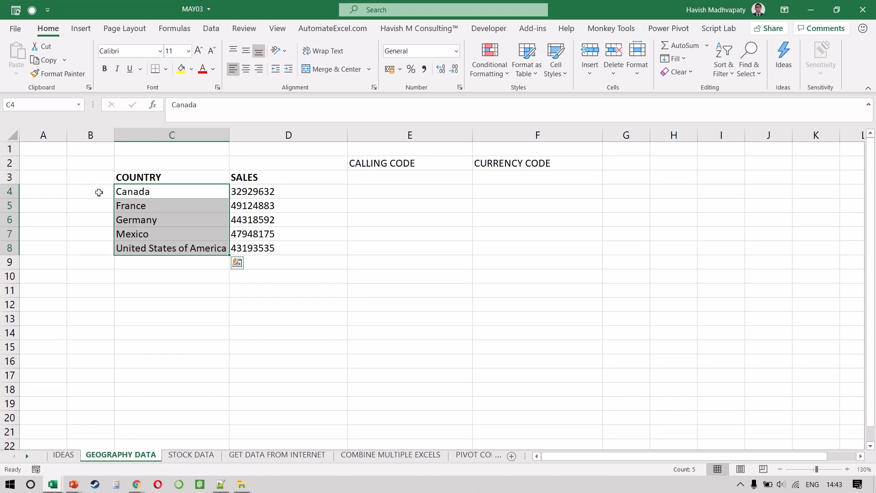
click(211, 30)
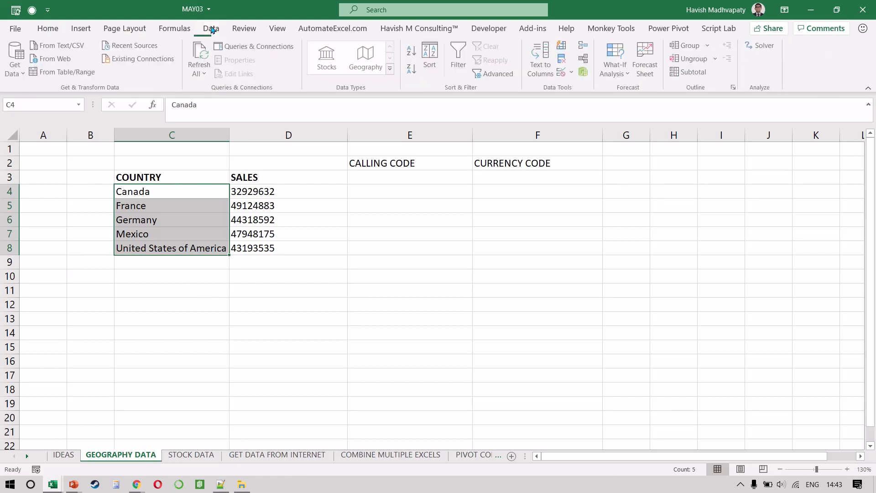
click(375, 61)
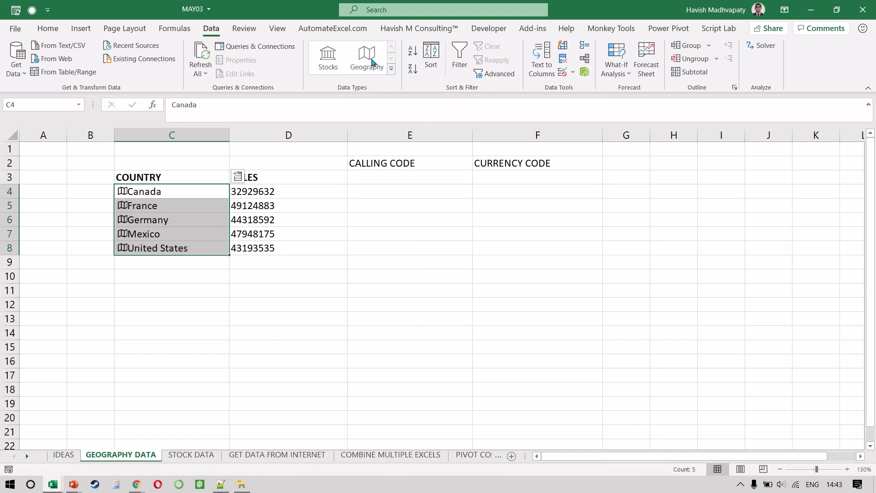
Open the data card for Canada and look through its geographic and economic facts.
click(123, 194)
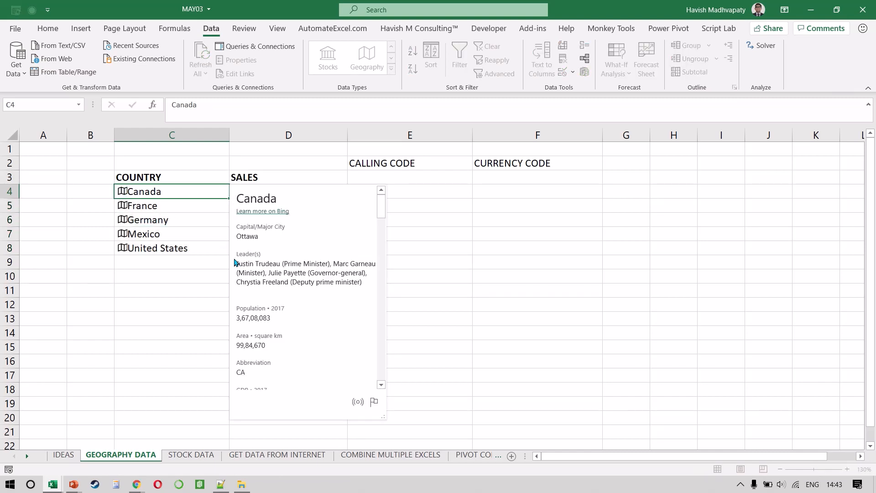
scroll(280, 299, down, 8)
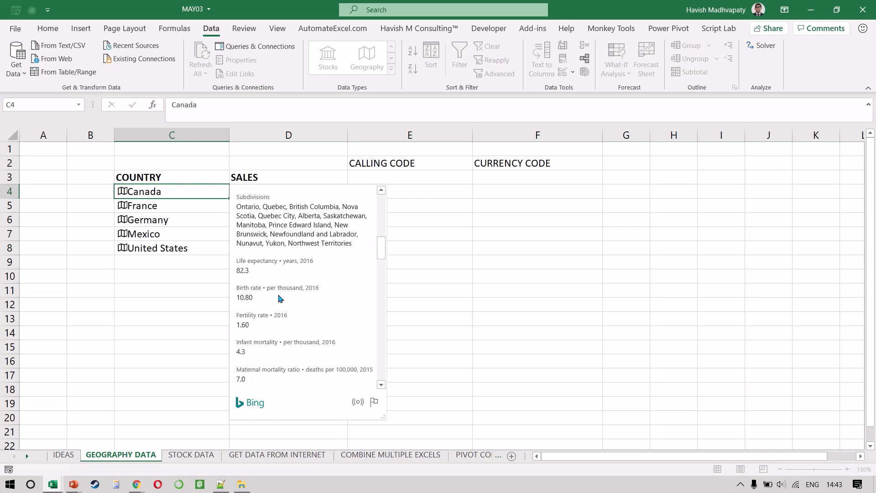
scroll(280, 299, down, 10)
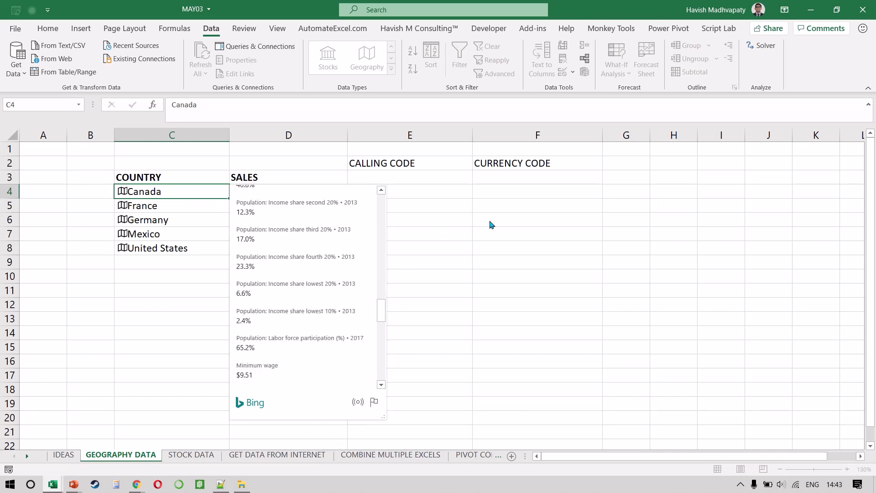
Enter the formula =C4.[Calling code] in cell E4 for Canada's calling code.
click(402, 192)
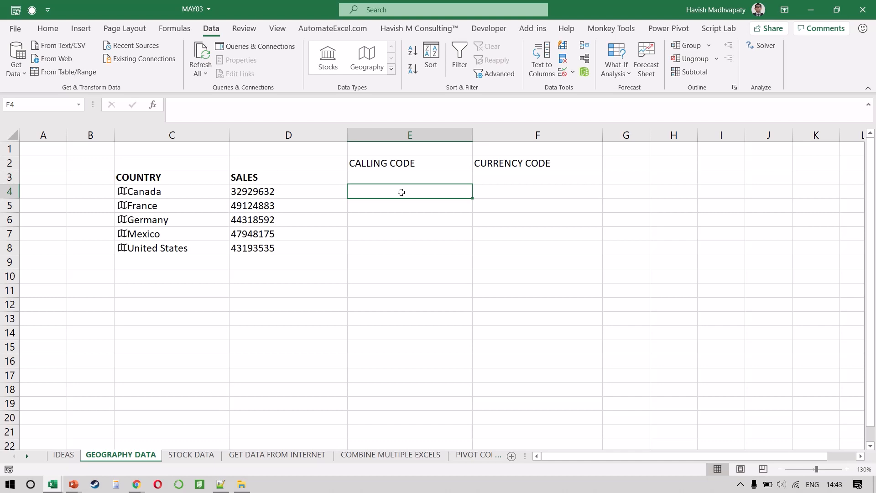
text(=)
key(Left)
key(Left)
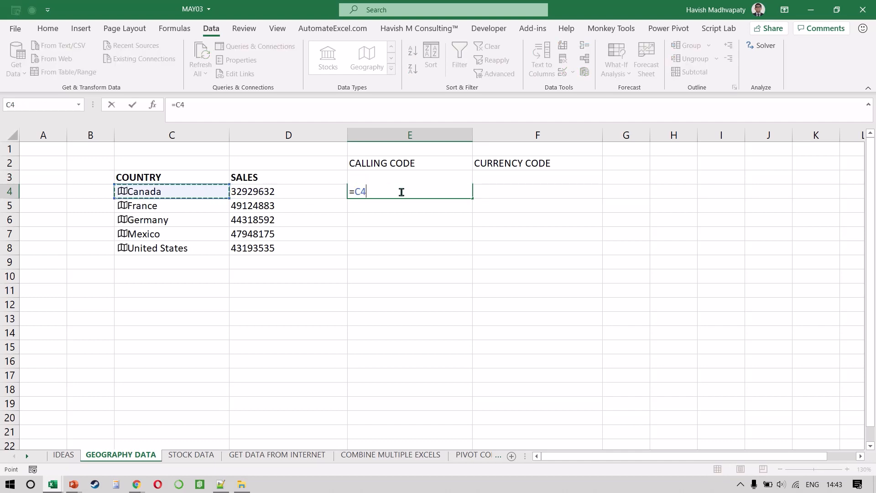
text(.)
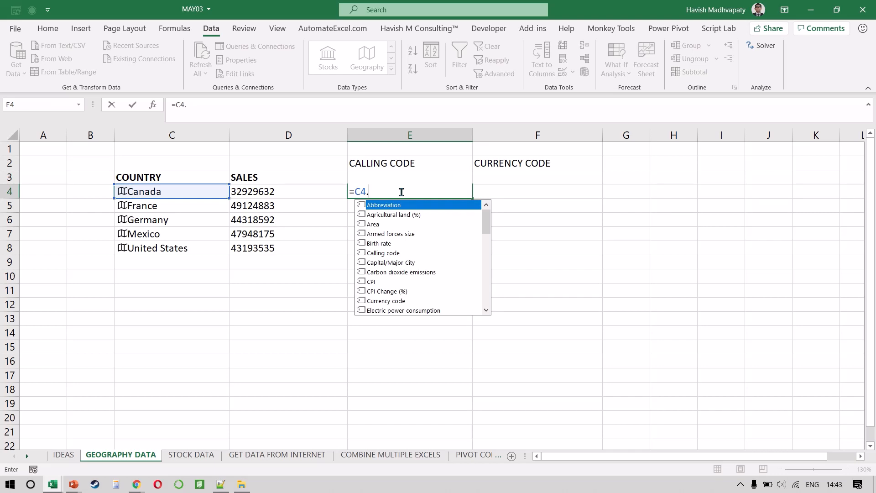
text(call)
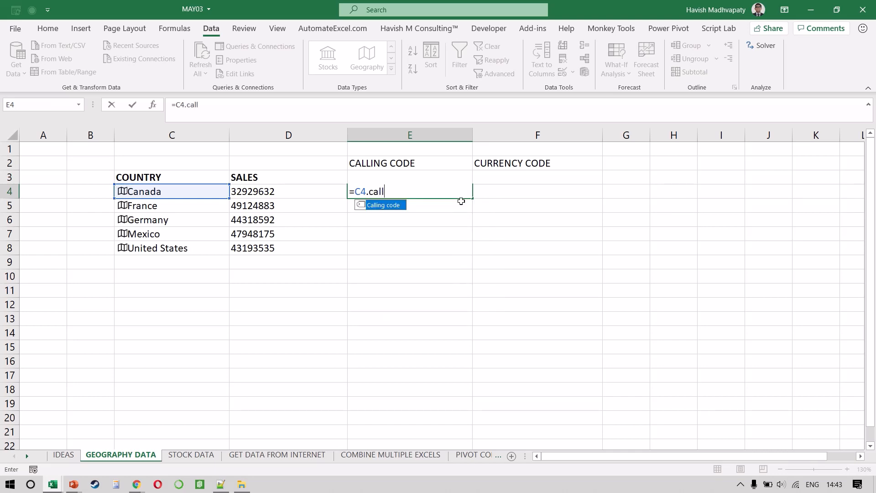
key(Tab)
key(Return)
Enter the formula =C4.[Currency code] in cell F4 for Canada's currency code.
key(Up)
key(Right)
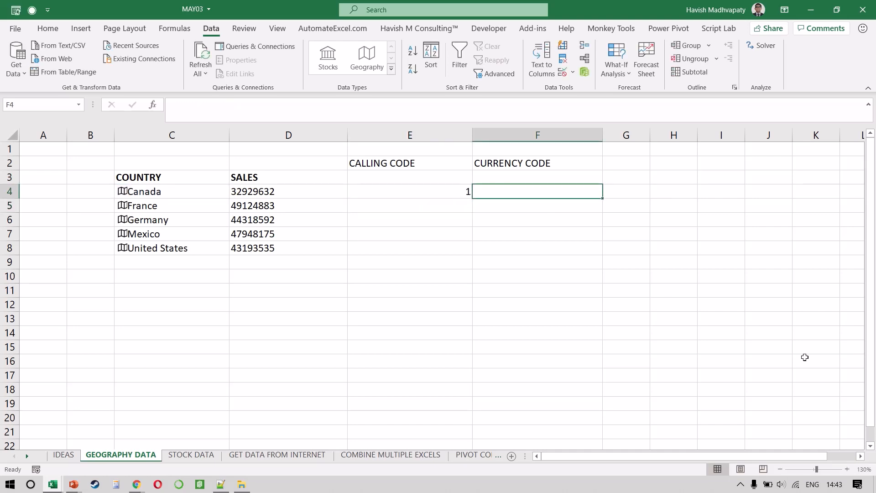
text(=)
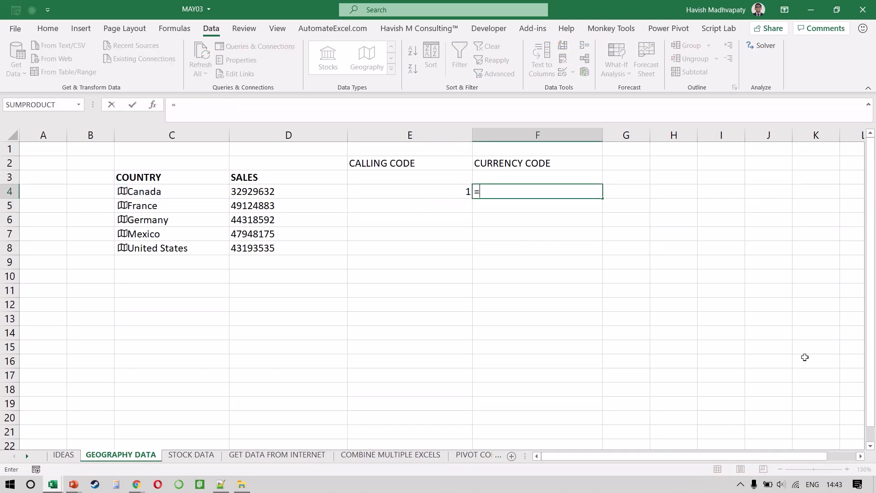
key(Left)
key(Left)
key(Left)
text(.cu)
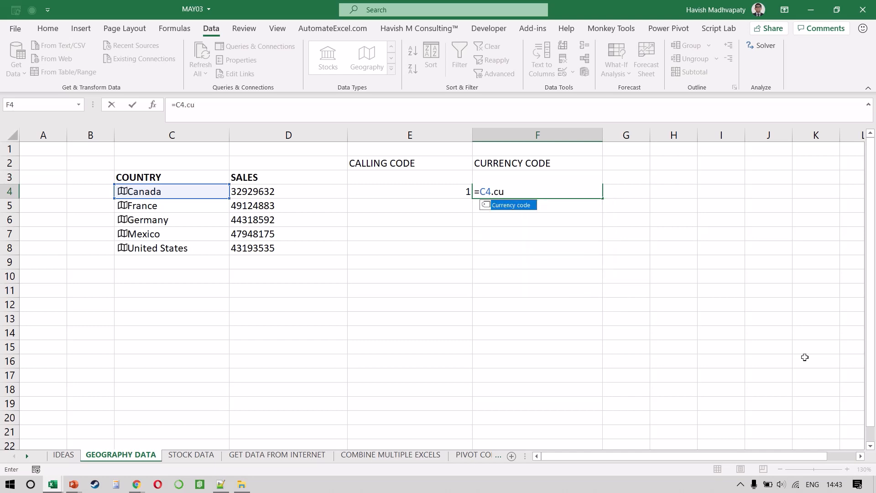
key(Tab)
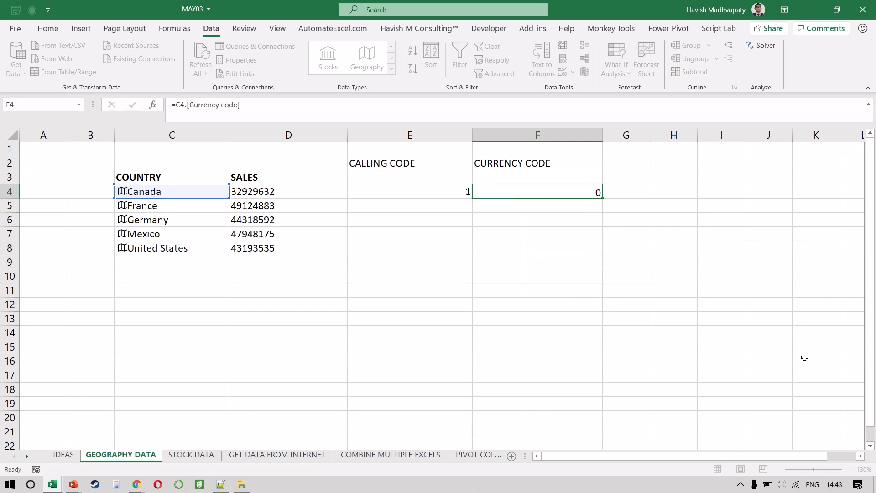
key(Return)
Fill the calling code and currency code formulas from E4:F4 down to row 8.
key(Up)
key(Left)
key(shift+Right)
key(shift+Down)
key(shift+Down)
key(shift+Down)
key(shift+Down)
key(ctrl+d)
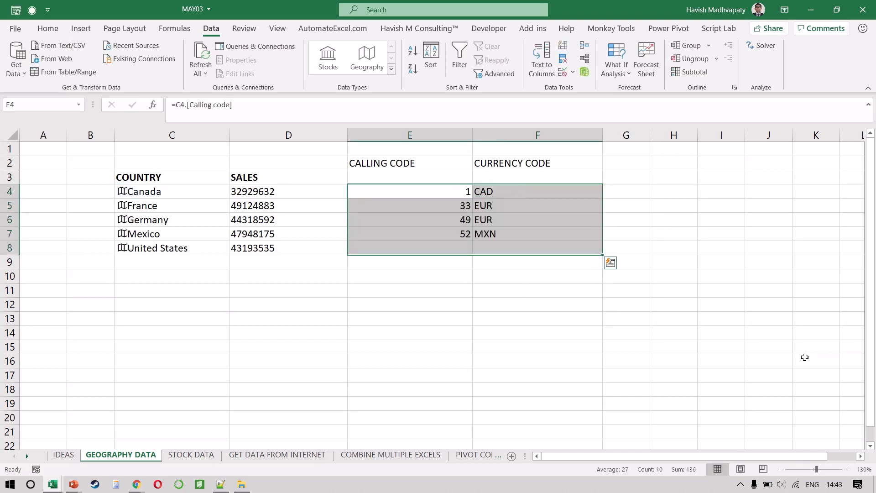
key(Down)
key(Up)
key(shift+Down)
key(shift+Down)
key(shift+Down)
key(shift+Down)
key(shift+Right)
Add India as a new country in cell C9 below United States.
key(Down)
key(Left)
key(Left)
key(Down)
key(Down)
key(Down)
key(Down)
text(Indi)
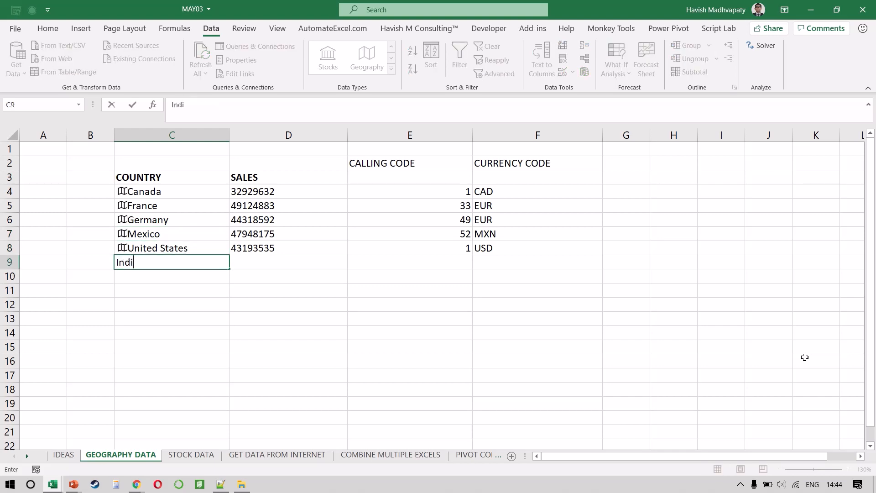
text(a)
key(Return)
key(Up)
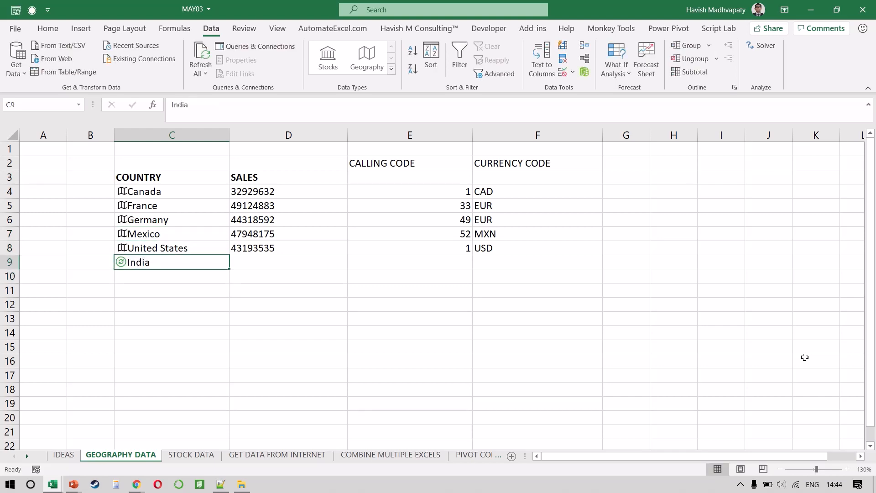
Fill the calling code and currency code formulas from E8:F8 down to India's row.
key(Right)
key(Right)
key(Right)
key(Up)
key(Left)
key(shift+Right)
key(shift+Down)
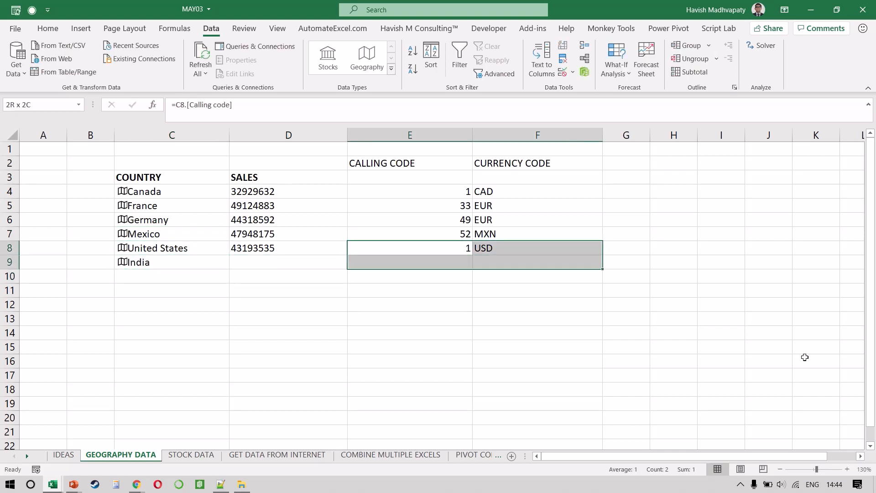
key(ctrl+d)
key(Down)
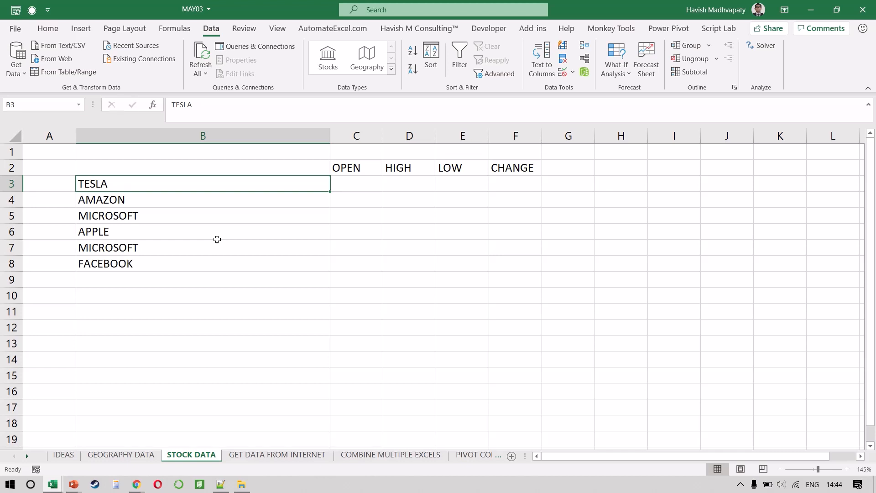
Convert the company names in B3:B8 on the STOCK DATA sheet to the Stocks data type.
key(shift+Down)
key(shift+Down)
key(shift+Down)
key(shift+Down)
key(shift+Down)
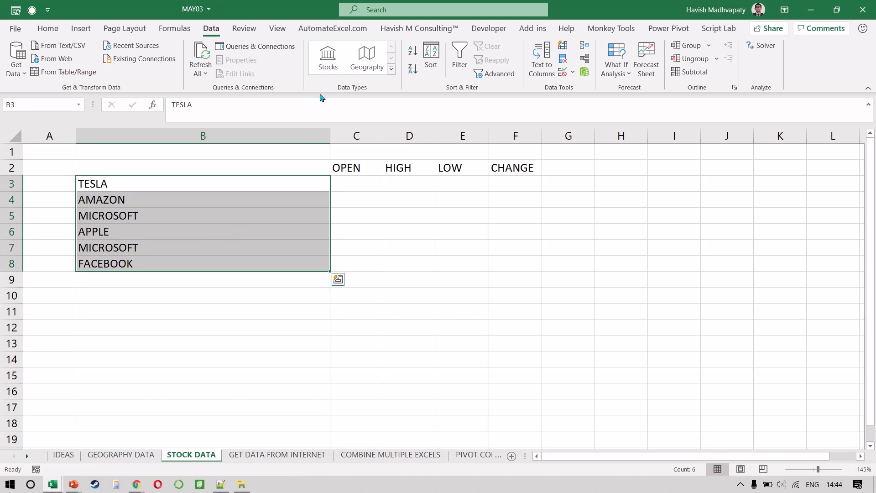
click(327, 58)
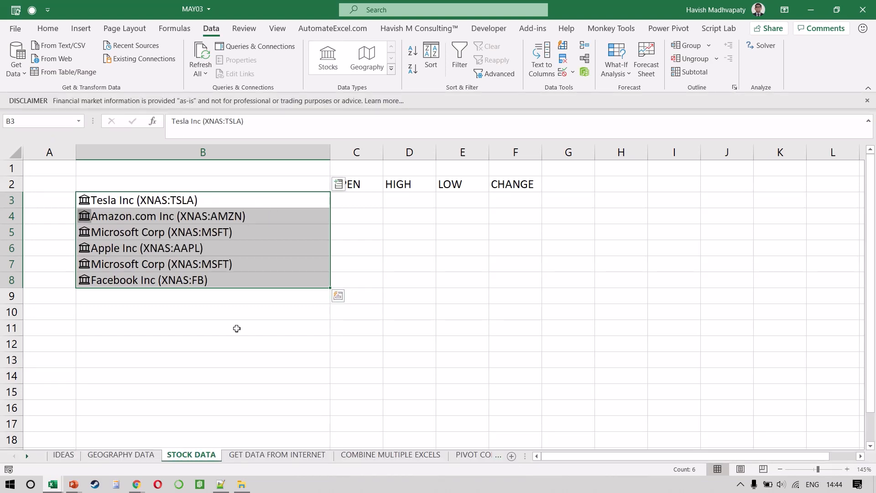
Enter a formula in C3 that returns the High field of the Tesla stock in B3.
click(360, 200)
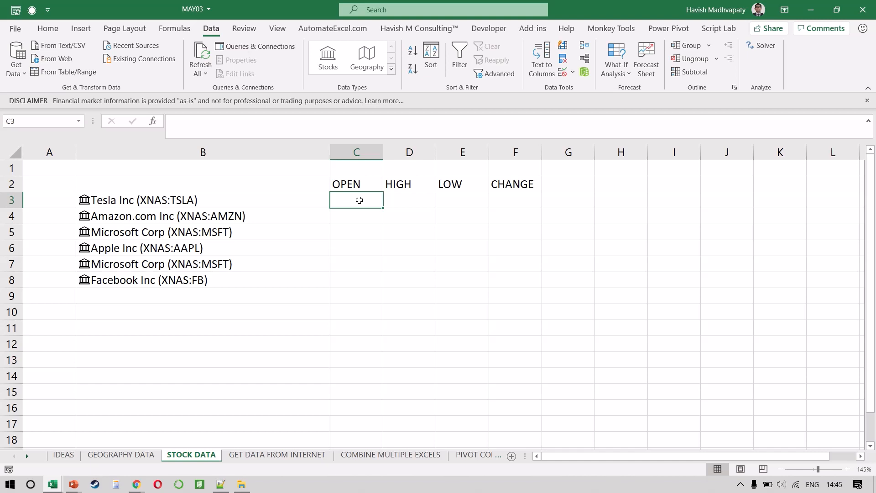
text(=)
key(Left)
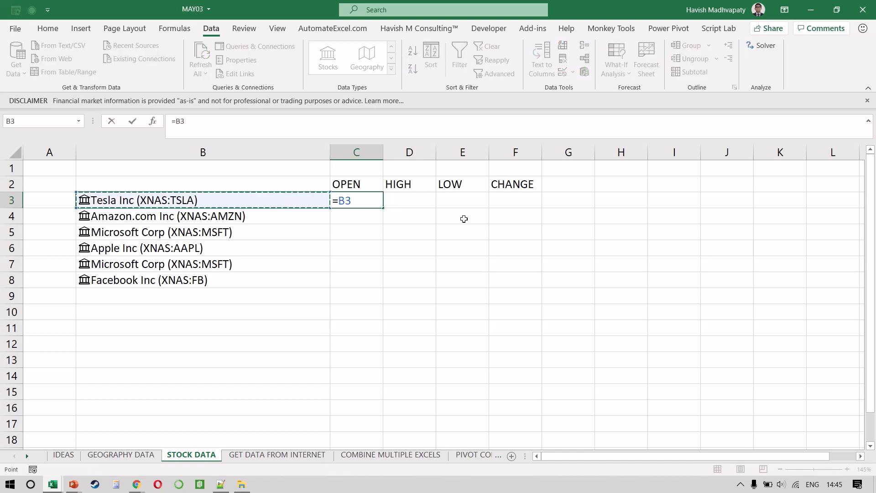
text(.)
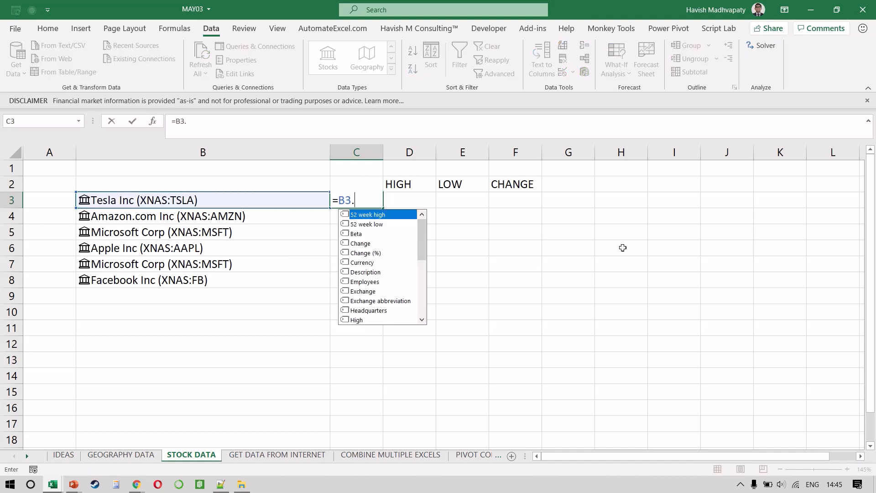
text(hi)
key(Tab)
key(Return)
key(Up)
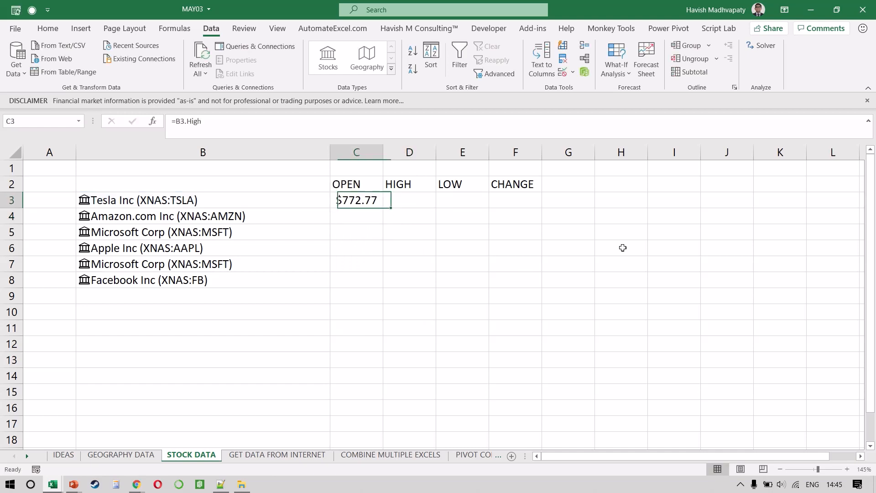
Change the formula in C3 to =B3.Open so it returns Tesla's opening price.
key(F2)
key(BackSpace)
key(BackSpace)
key(BackSpace)
key(BackSpace)
text(open)
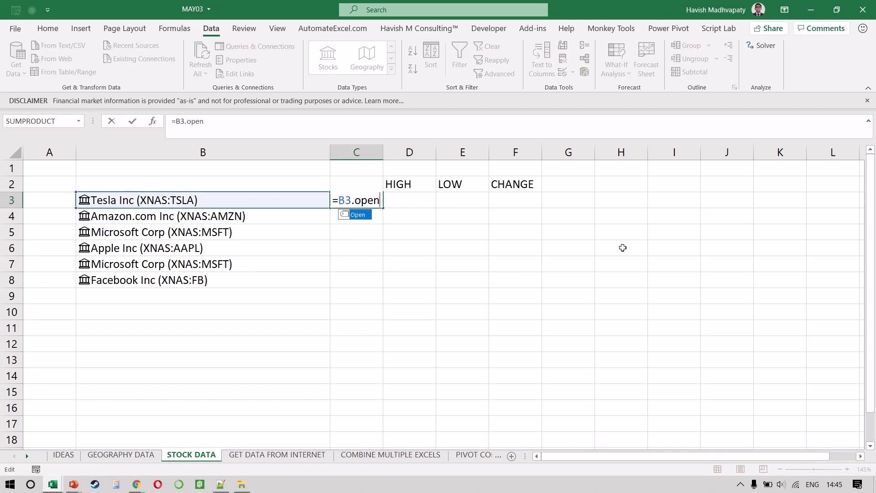
key(Tab)
Enter the formula =B3.High in D3 for Tesla's high price.
text(=)
key(Left)
key(Left)
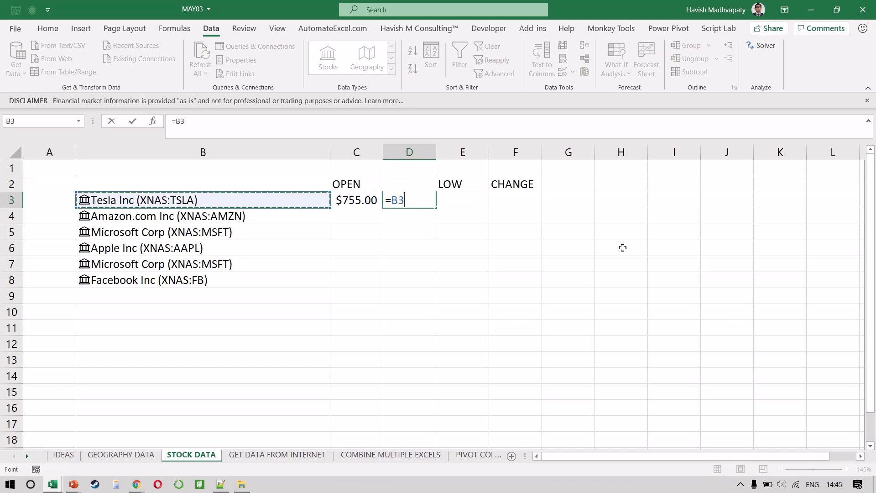
text(.high)
key(Tab)
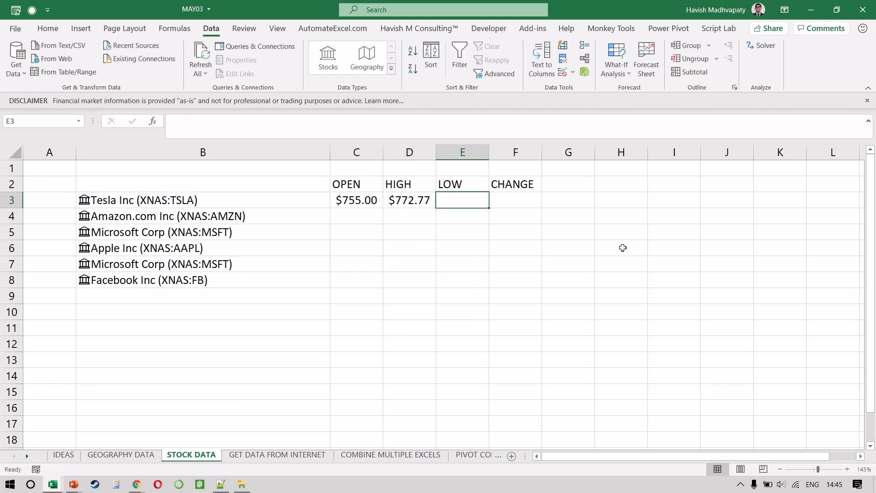
Enter the formula =B3.Low in E3 for Tesla's low price.
text(=b3.lo)
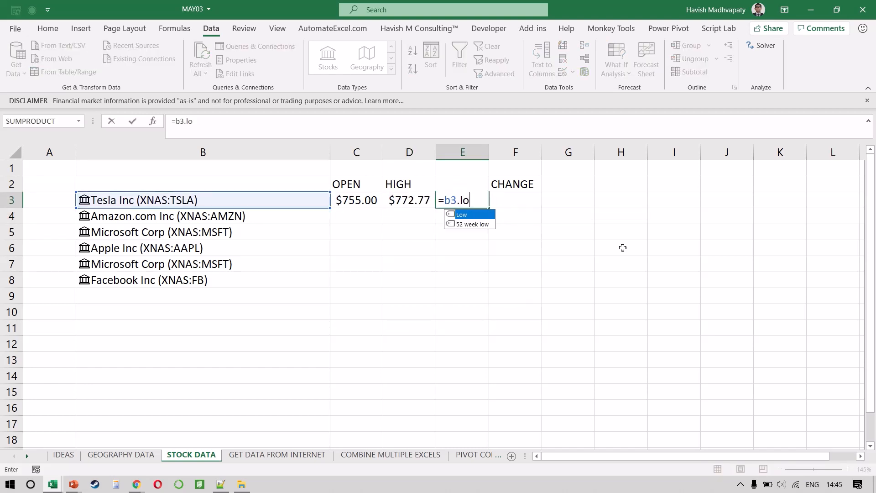
key(Tab)
key(Return)
key(Up)
Enter the formula =B3.Change in F3 for Tesla's price change.
key(Right)
text(=)
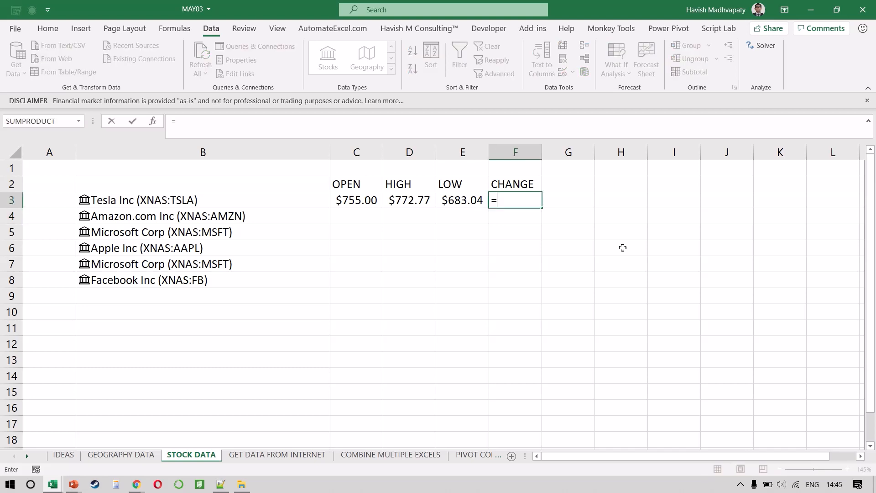
text(b3.)
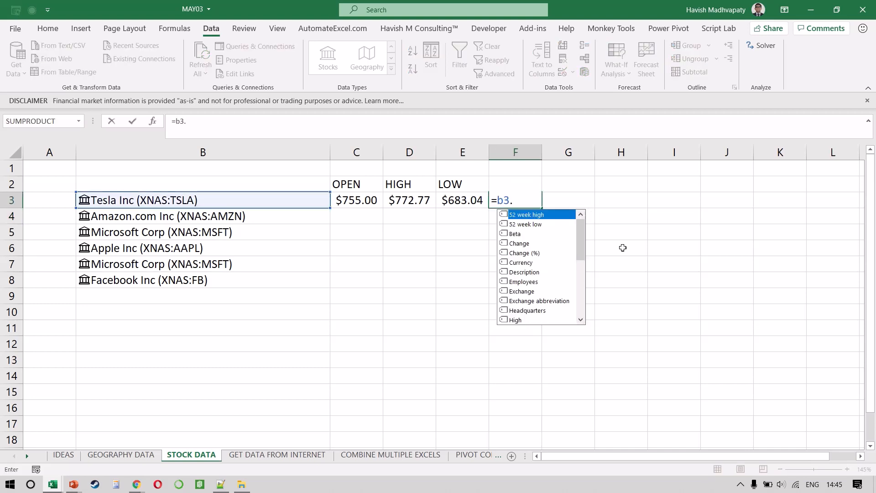
text(ch)
key(Tab)
key(Return)
key(Up)
Fill the open, high, low and change formulas from C3:F3 down to row 8.
key(shift+Left)
key(shift+Left)
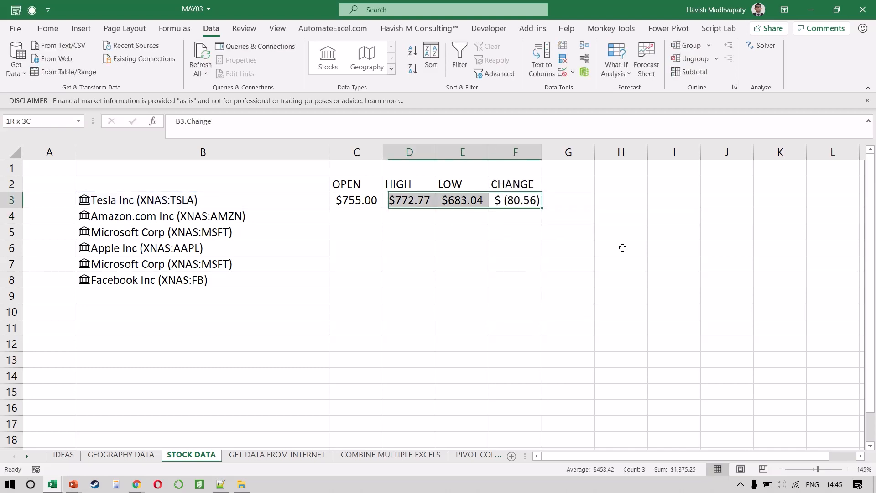
key(shift+Left)
key(shift+Down)
key(shift+Down)
key(shift+Down)
key(shift+Down)
key(shift+Down)
key(ctrl+d)
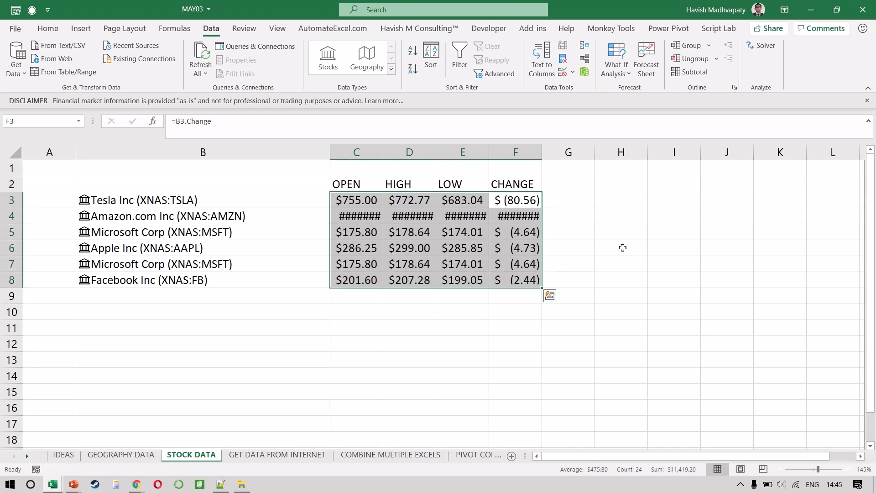
Auto-fit the widths of columns C to F to the filled stock values.
key(alt+h)
key(o)
key(i)
Add Tata Motors in B9 and match it to the Tata Motors Ltd stock on the National Stock Exchange.
key(Left)
key(Left)
key(Left)
key(Left)
key(Left)
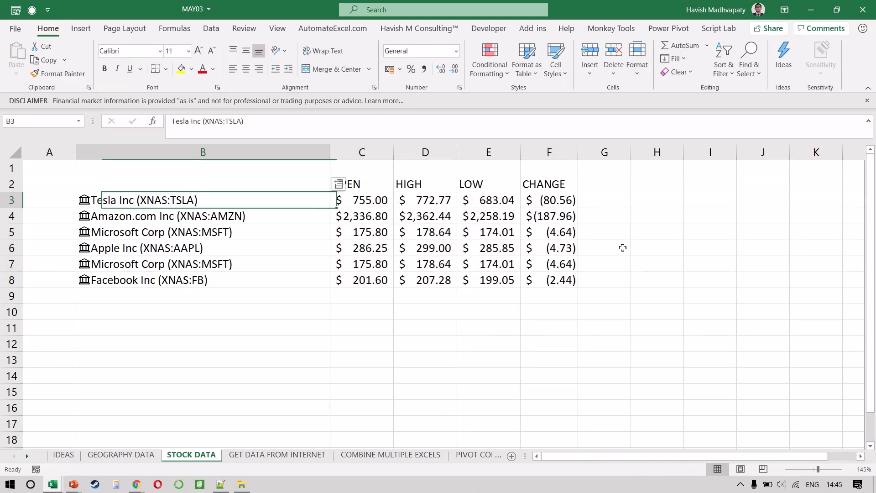
key(Down)
key(Down)
key(Right)
key(Down)
key(Down)
key(Down)
key(Down)
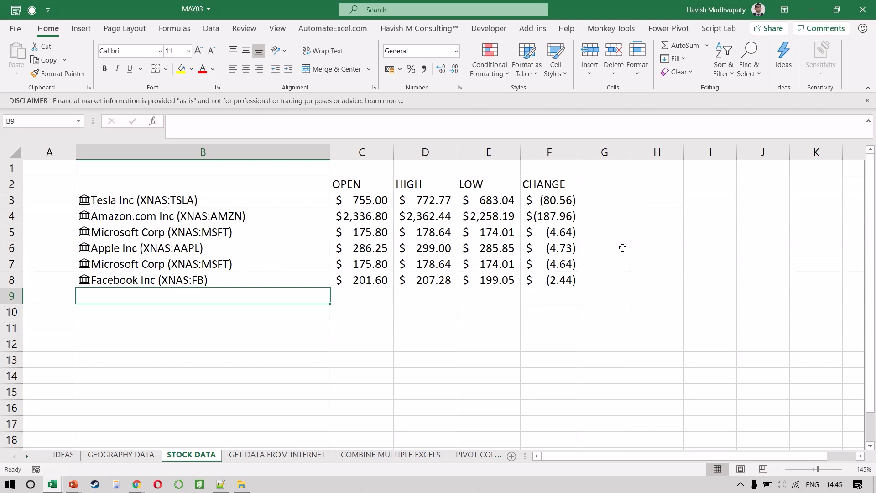
text(Tata )
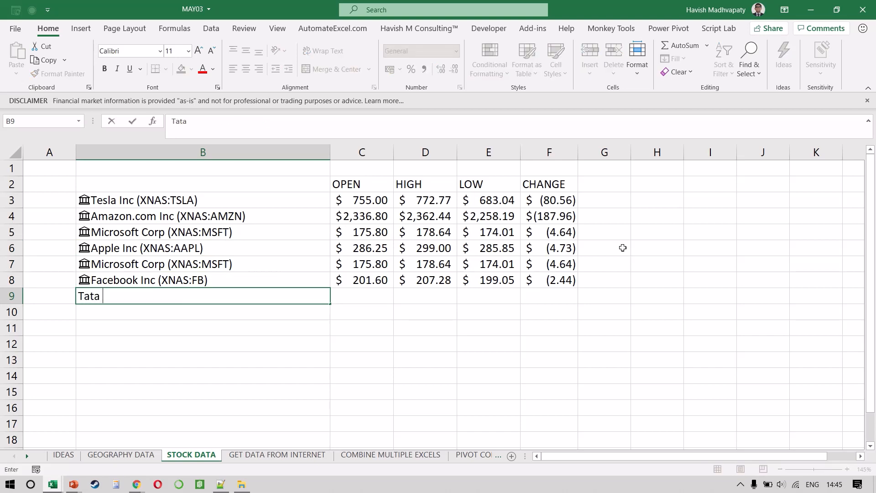
text(Motors)
key(Return)
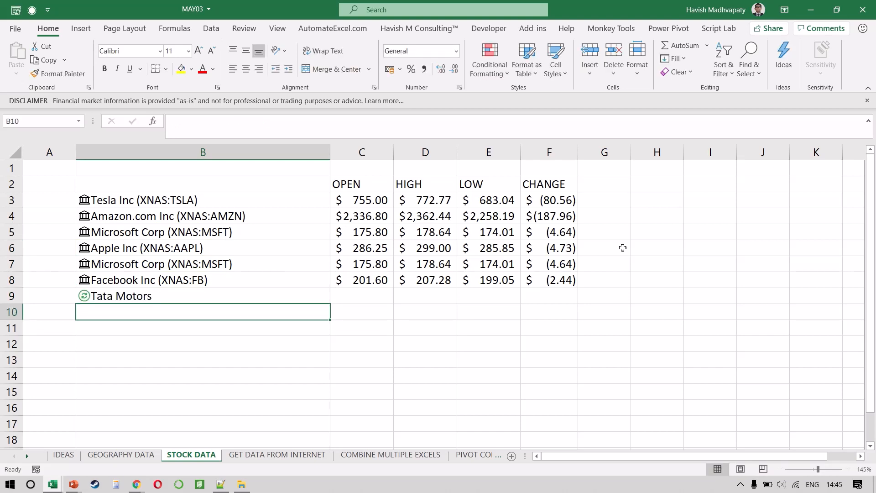
click(238, 297)
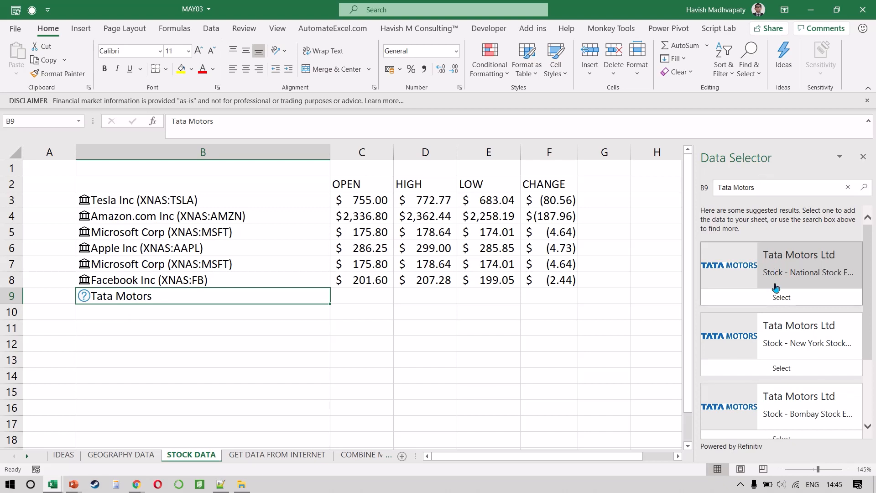
click(781, 297)
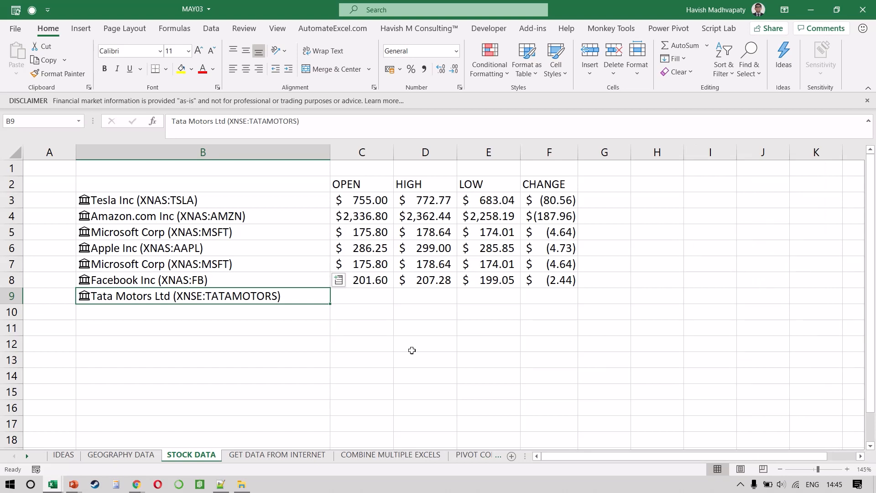
Fill the price formulas from C8:F8 down to the Tata Motors row.
key(Up)
key(Right)
key(shift+Down)
key(shift+Right)
key(shift+Right)
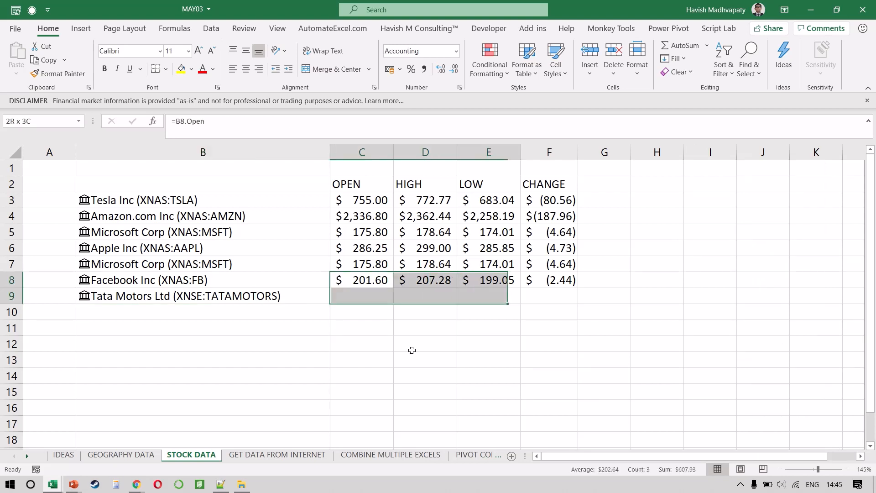
key(shift+Right)
key(ctrl+d)
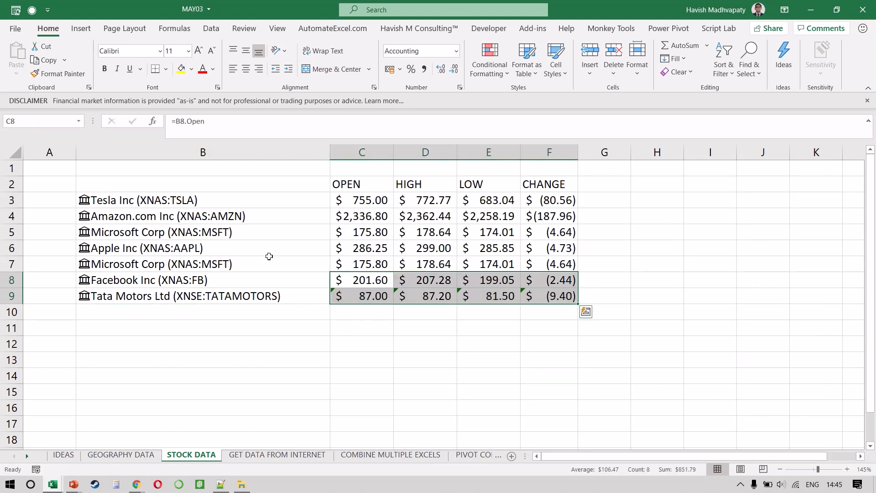
Examine the stock details on Tesla's data card in B3 and close the card.
click(246, 248)
click(84, 201)
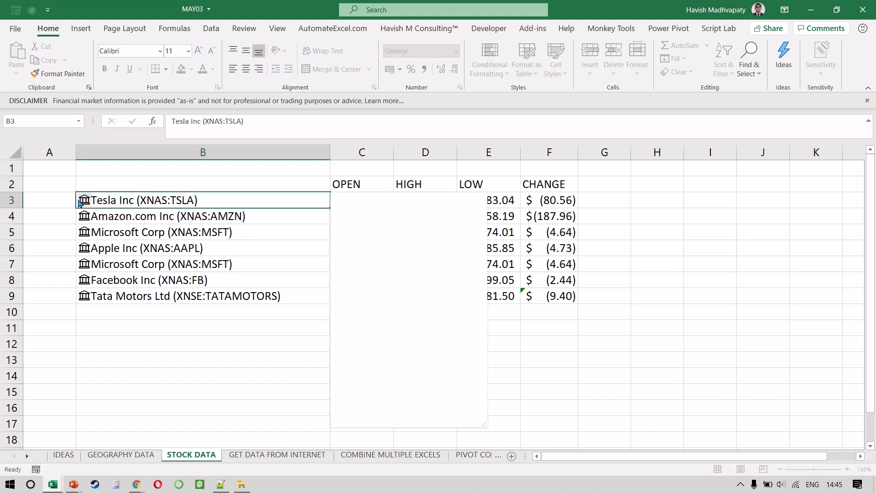
scroll(393, 291, down, 10)
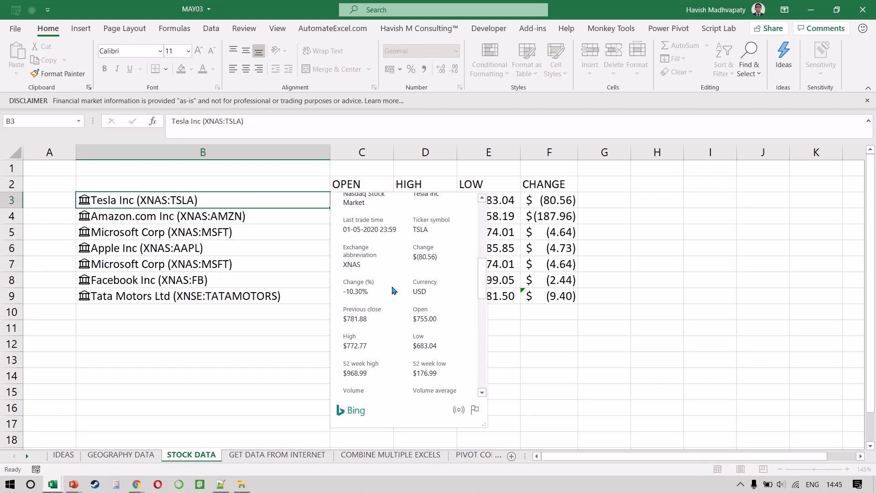
key(Escape)
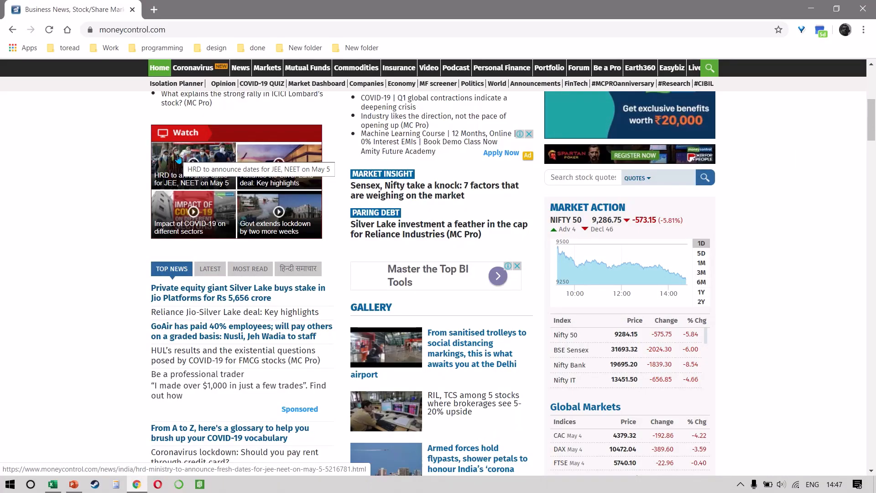
Copy the moneycontrol.com home page address from the Chrome browser and switch back to Excel.
scroll(192, 114, up, 7)
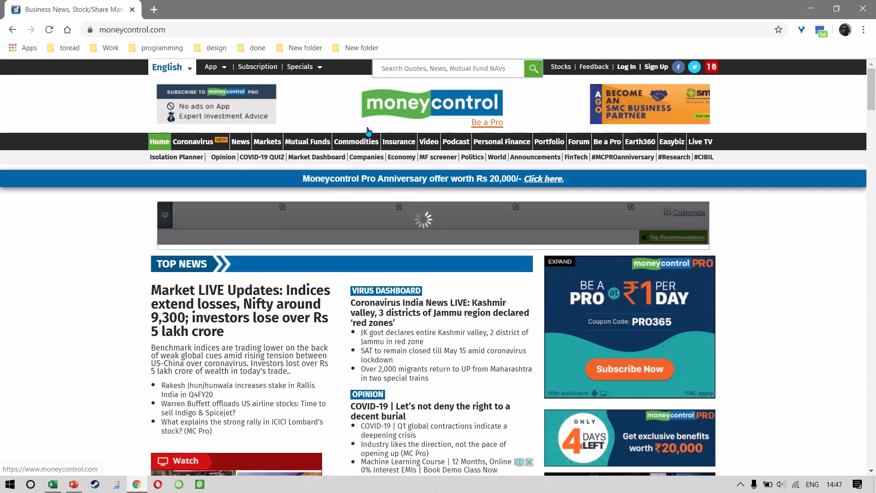
click(207, 25)
key(ctrl+c)
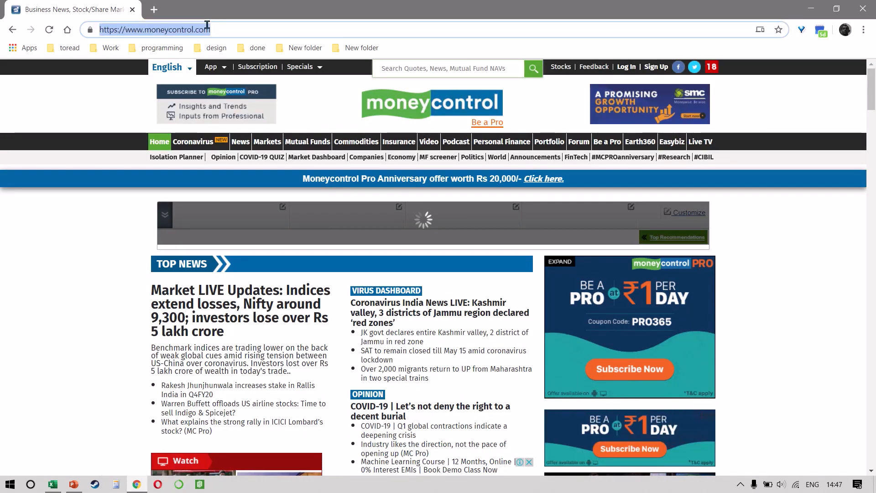
key(alt+Tab)
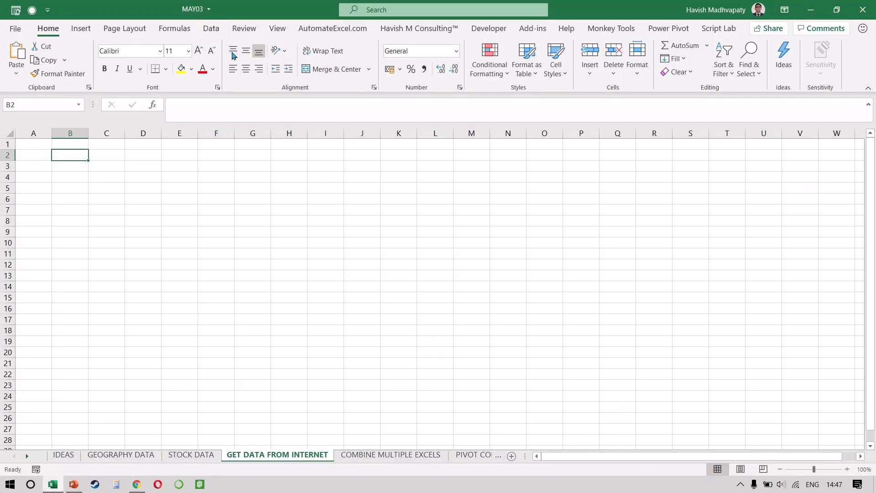
click(212, 30)
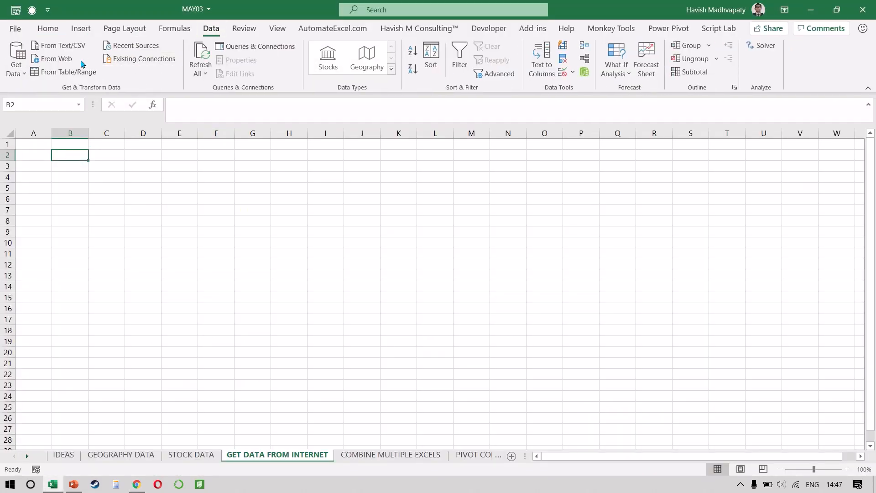
click(70, 62)
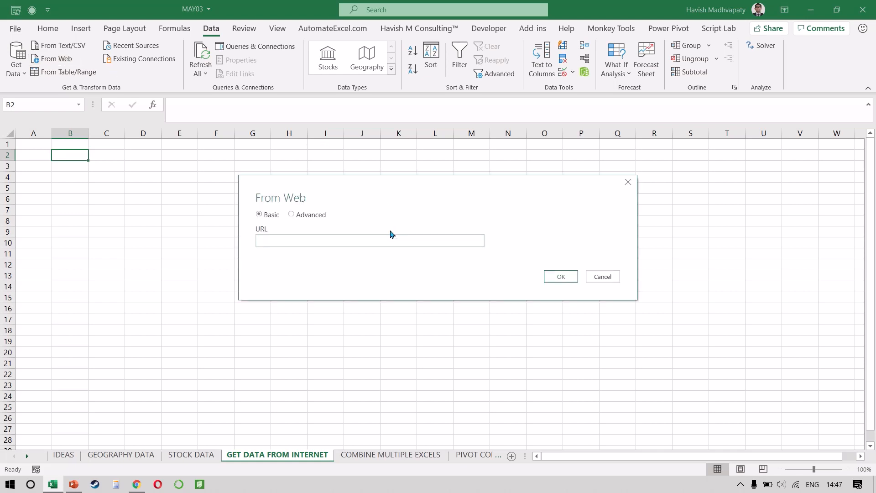
click(390, 236)
key(ctrl+v)
key(Return)
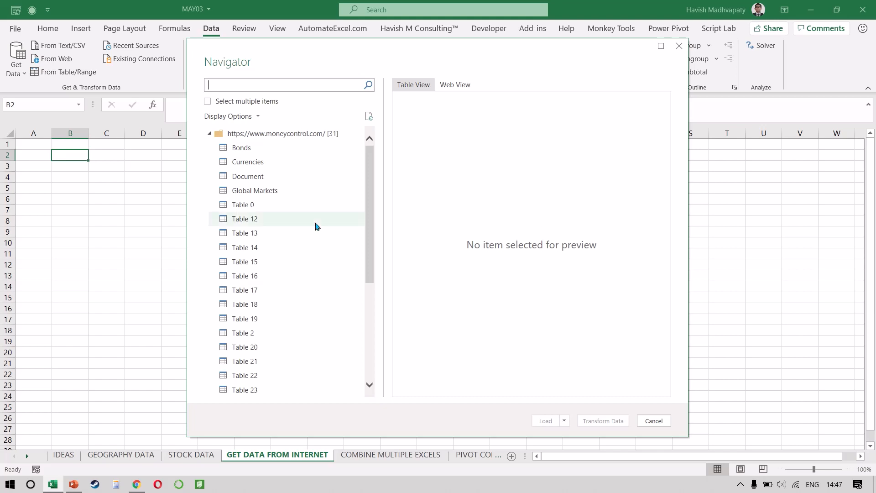
click(283, 206)
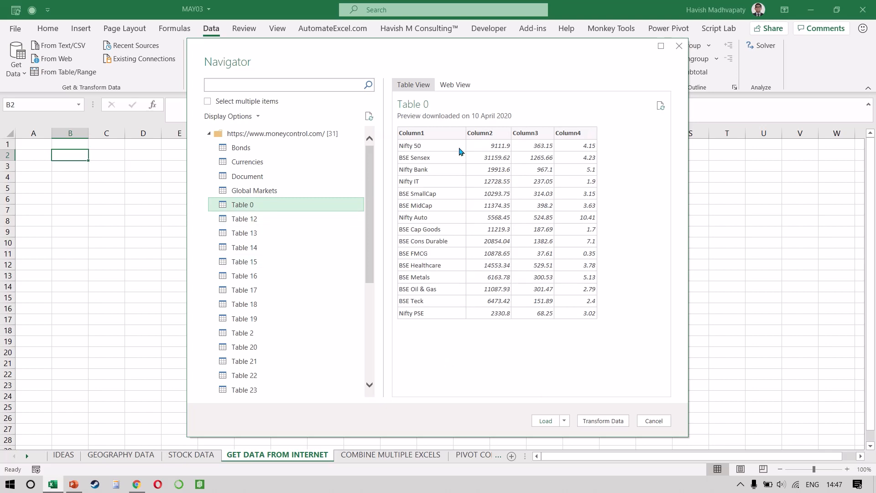
click(602, 421)
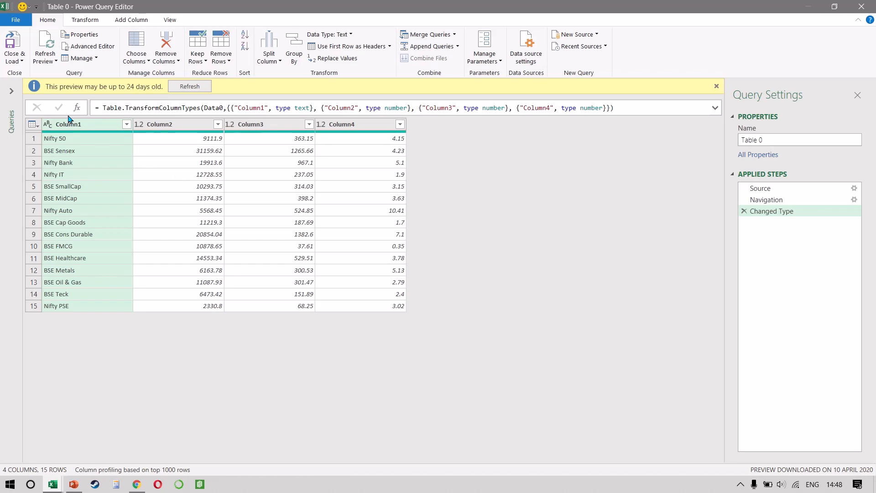
Rename Column1 of the Table 0 query as STOCK NAME.
double_click(77, 122)
key(Caps_Lock)
text(INDEX)
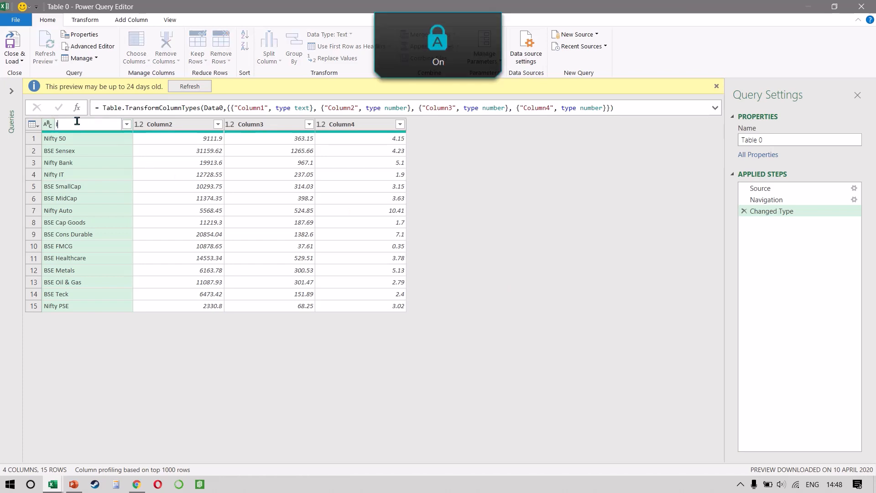
key(BackSpace)
key(BackSpace)
key(BackSpace)
key(BackSpace)
key(BackSpace)
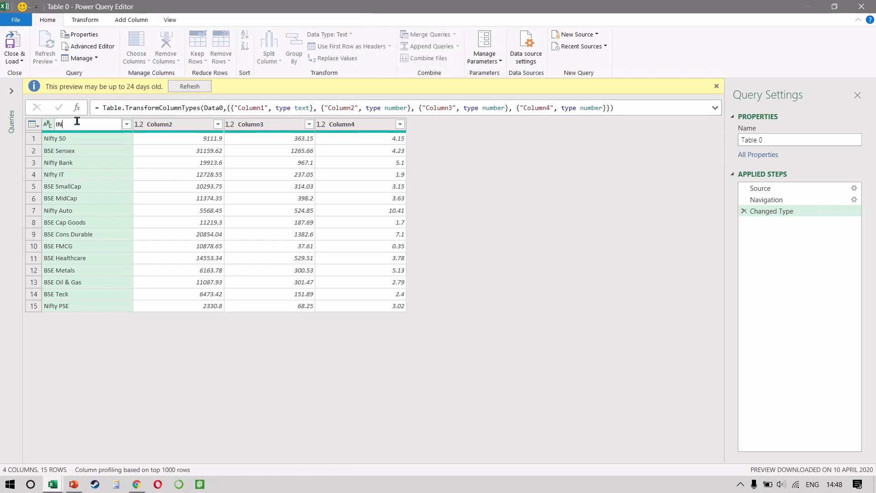
text(STOCK NAME)
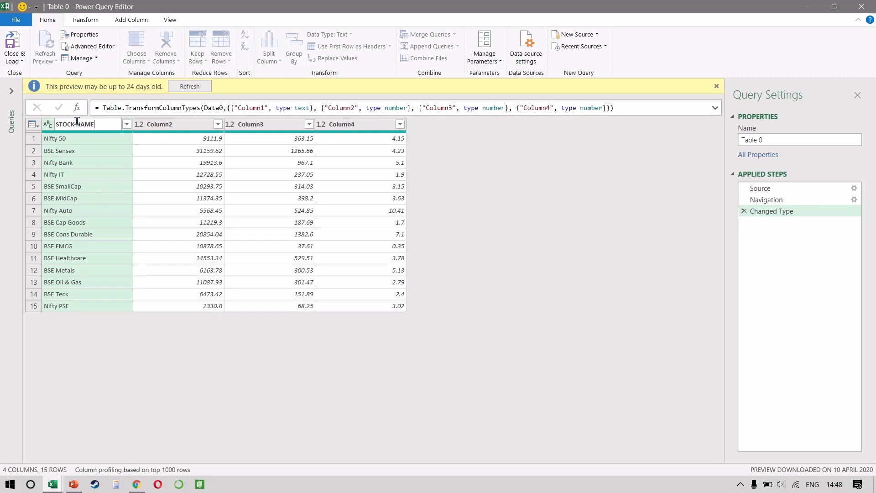
key(Return)
Rename Column2 of the Table 0 query as VALUE and Column3 as CHANGE.
double_click(193, 110)
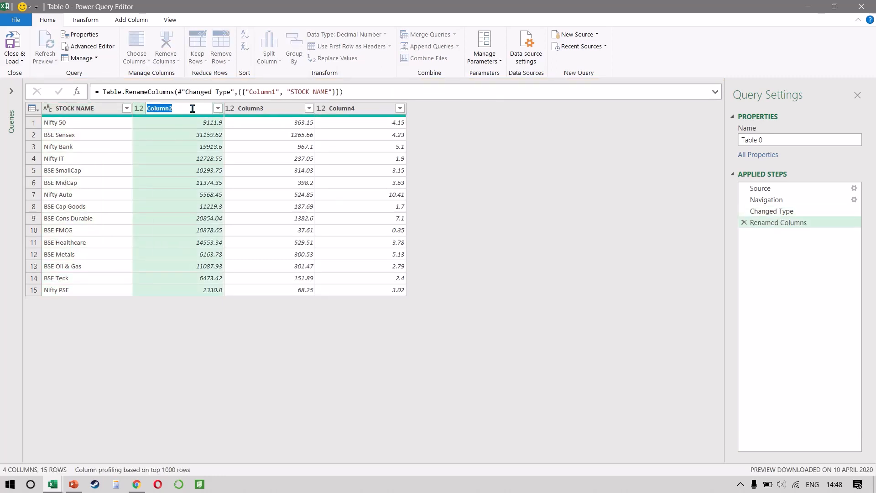
text(VALUE)
key(Return)
double_click(275, 107)
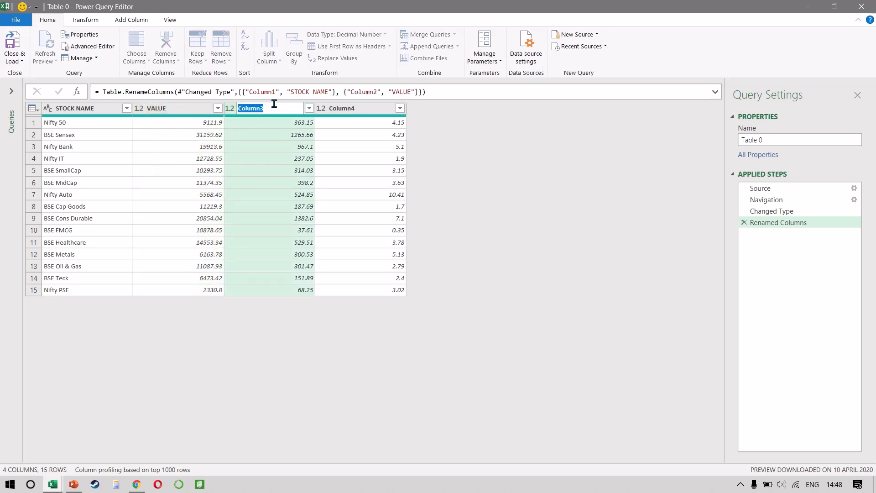
text(CHANGE)
key(Return)
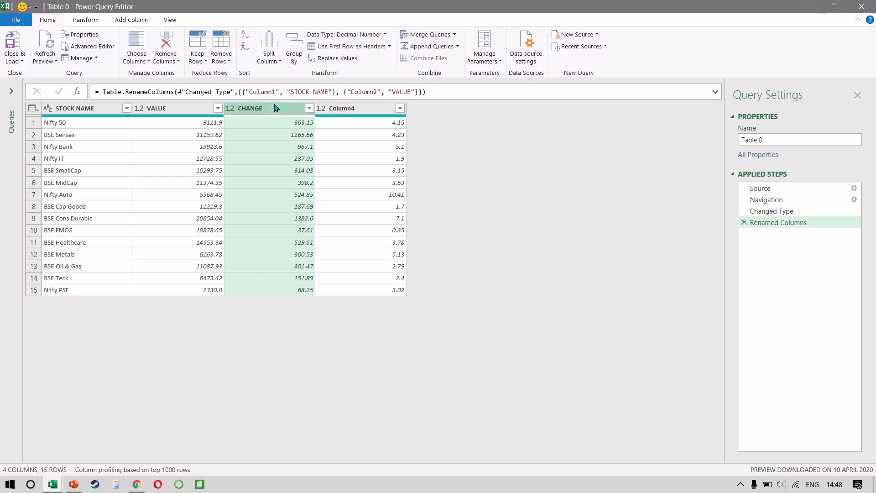
Add a custom column named % CHANGE to the query with the formula [Column4] / 100.
click(367, 115)
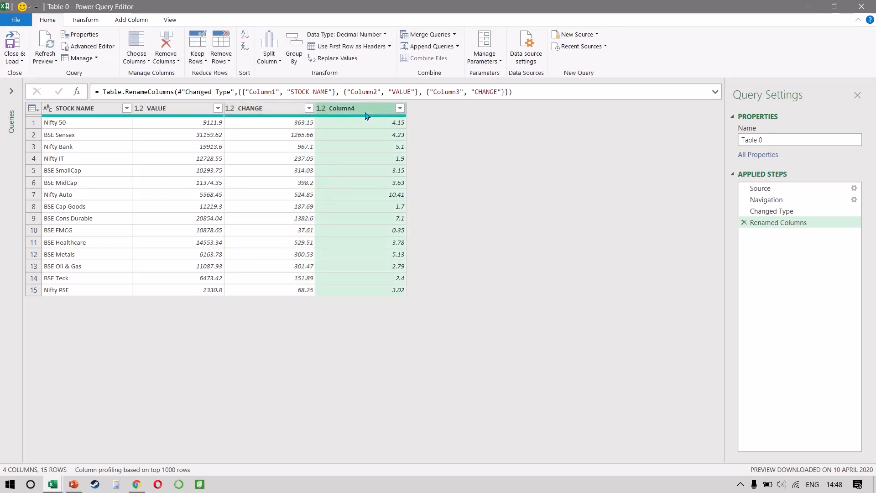
click(127, 21)
click(52, 52)
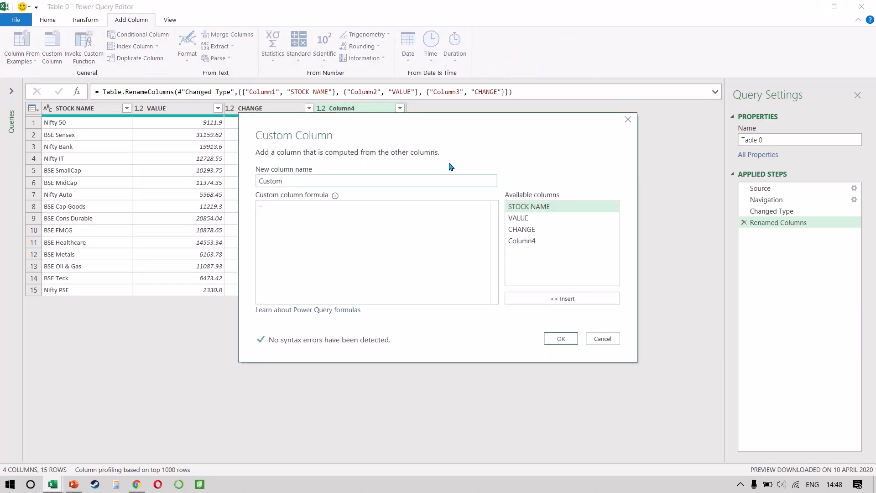
text(% CHANGE)
click(373, 234)
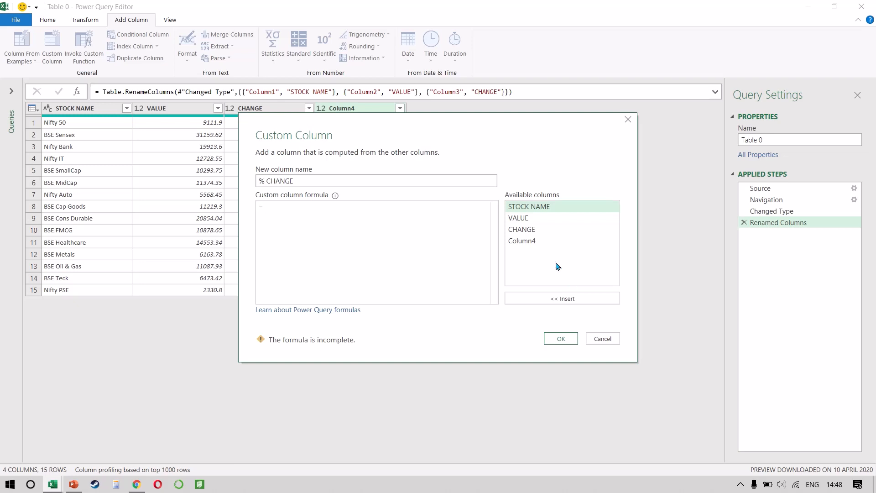
double_click(534, 245)
text(/ 100)
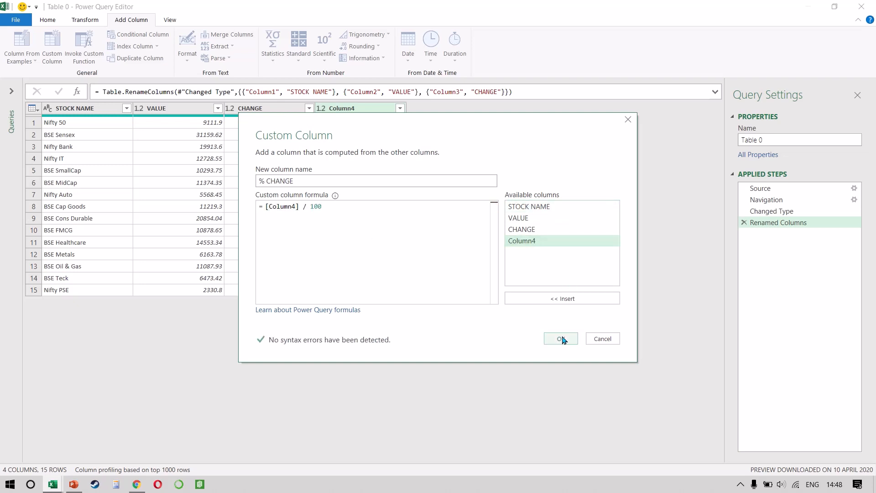
click(561, 338)
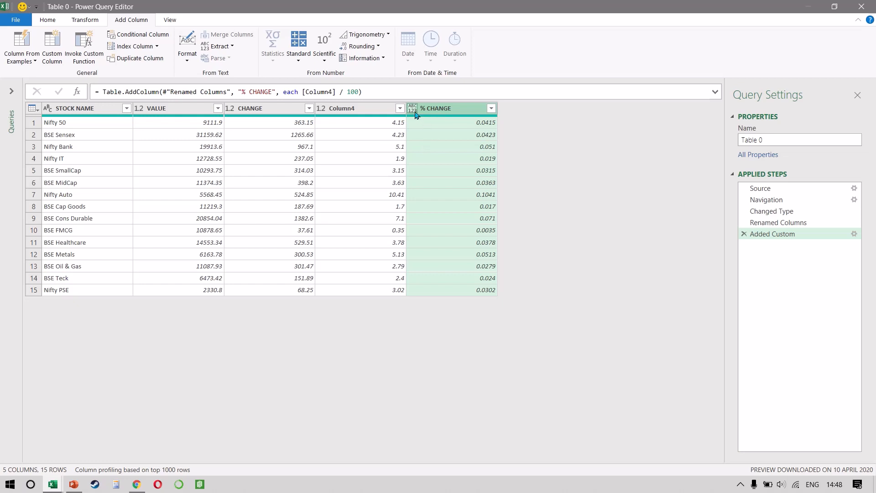
Set the data type of the % CHANGE column to Percentage and load the query into the workbook.
click(413, 110)
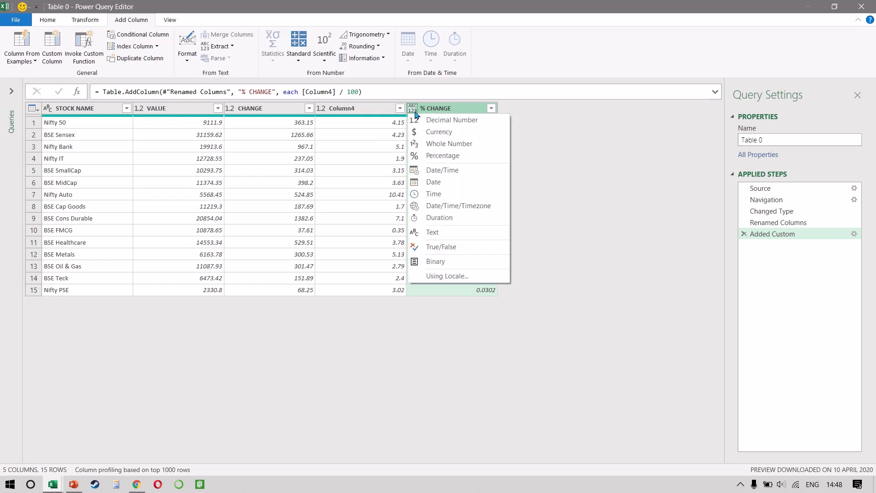
click(445, 158)
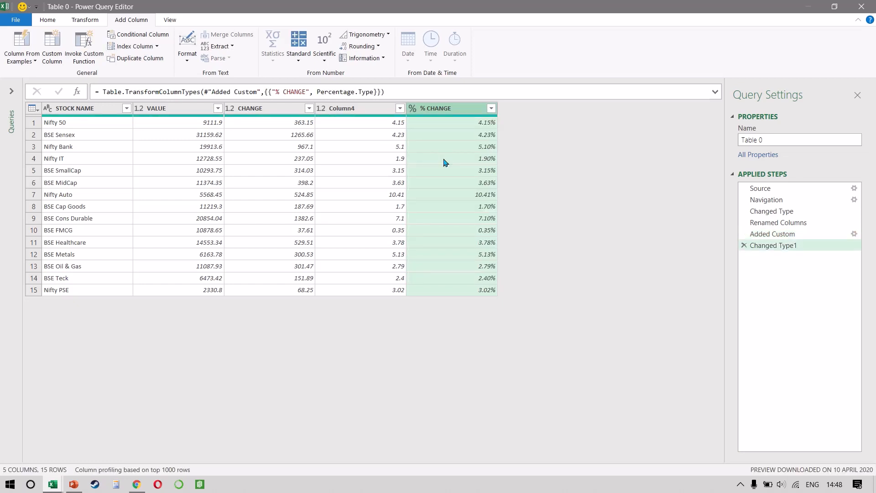
click(42, 22)
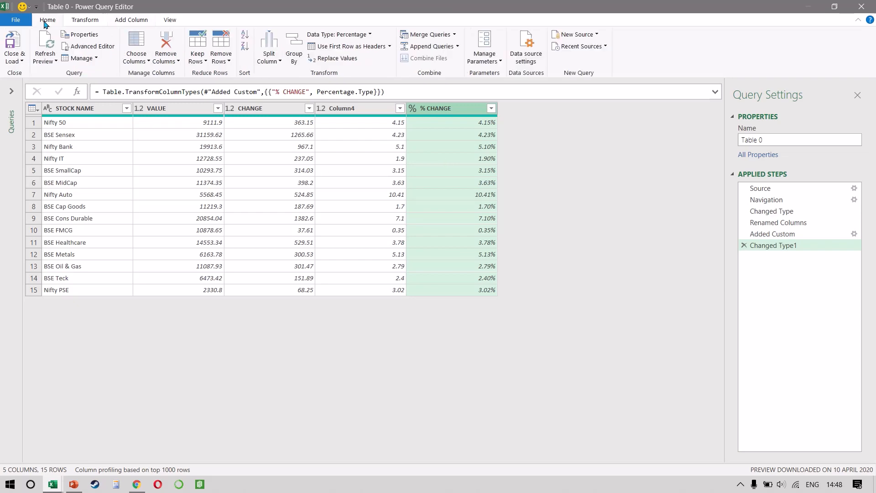
click(22, 45)
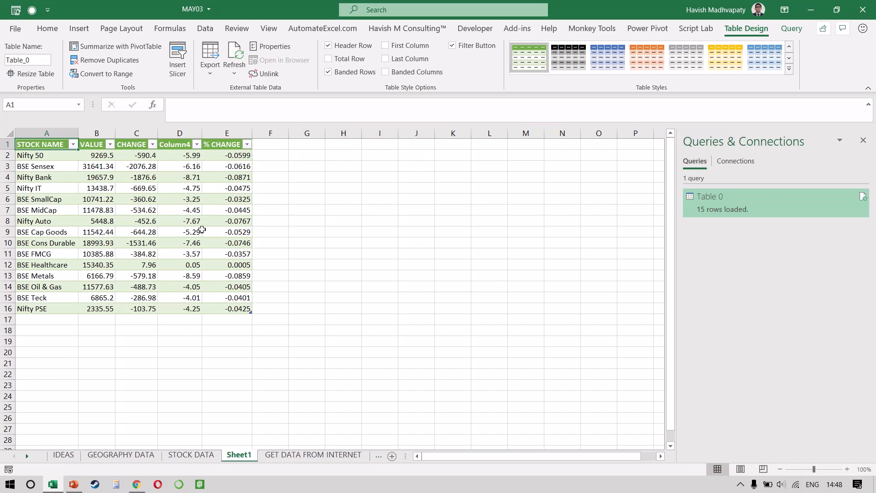
Set the loaded Table 0 query to refresh every 1 minute in its query properties.
click(203, 231)
click(802, 31)
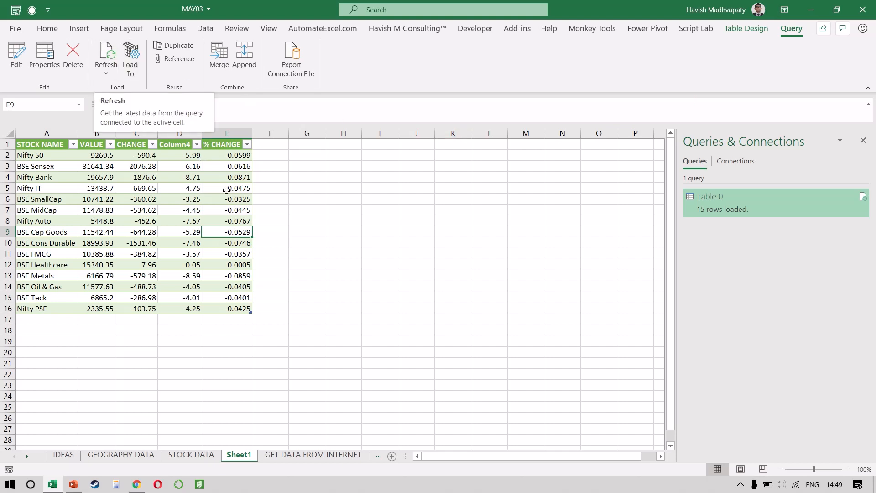
click(227, 190)
right_click(227, 189)
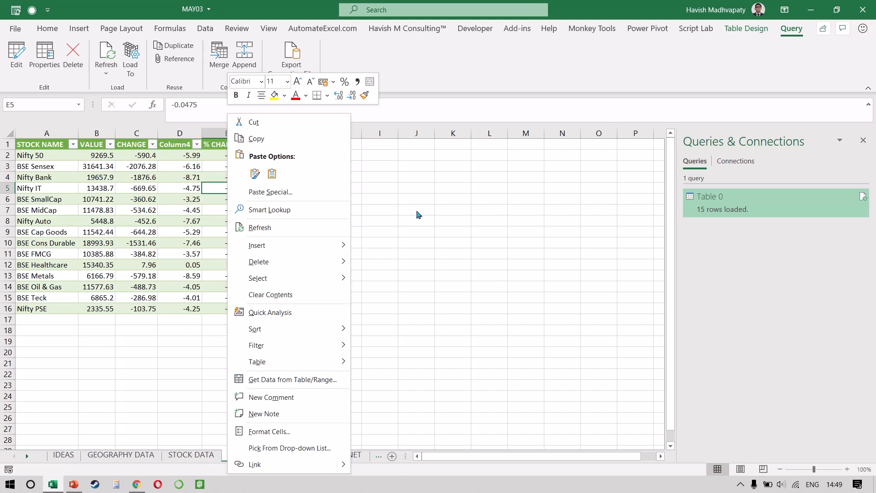
click(419, 214)
click(205, 209)
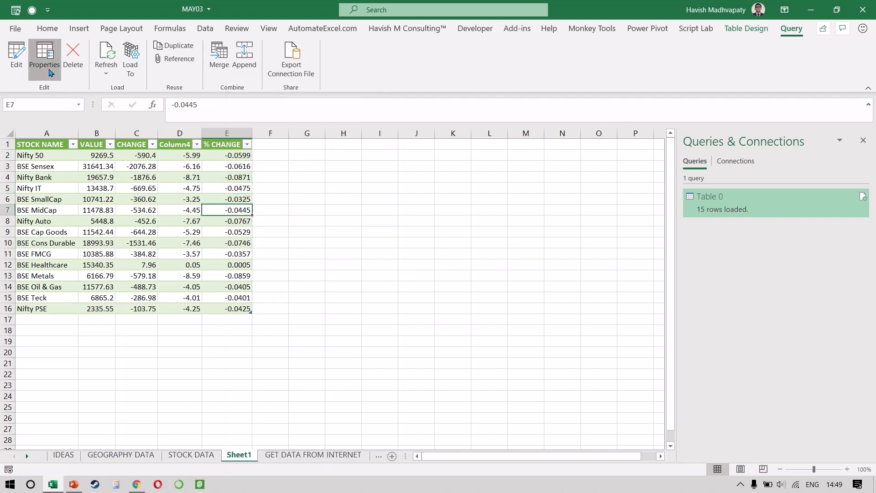
click(48, 66)
click(265, 228)
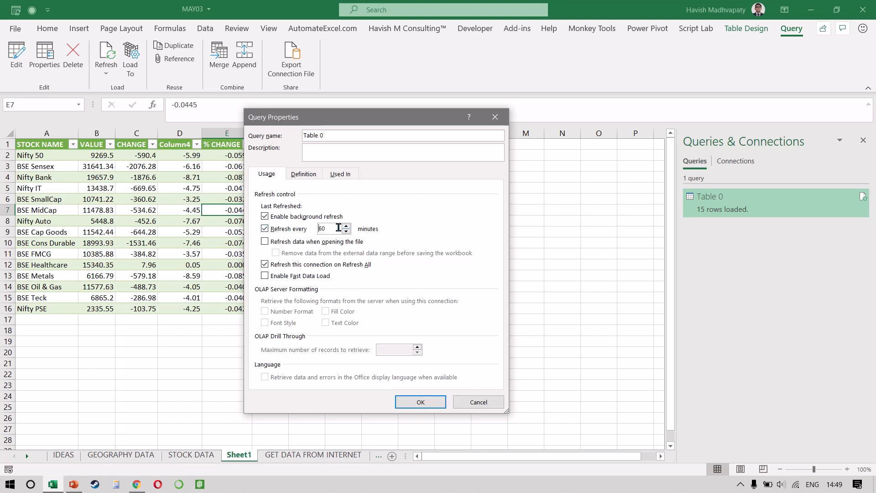
double_click(338, 227)
text(1)
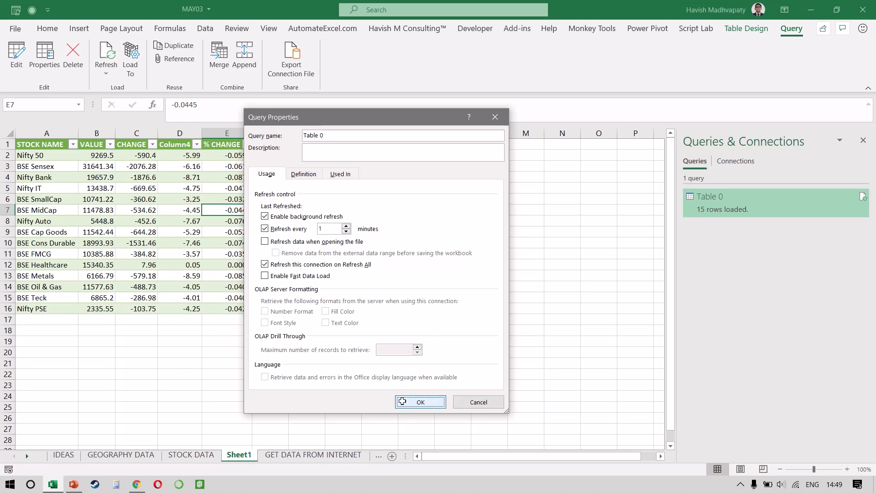
click(409, 403)
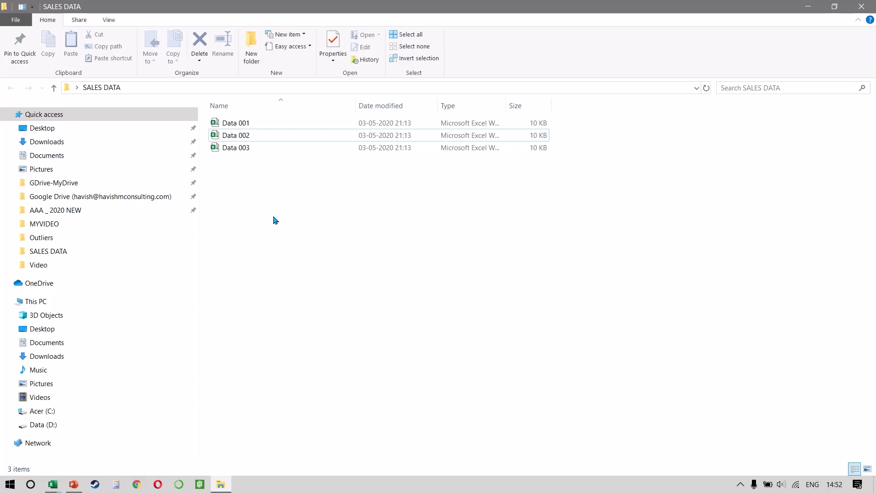
Review the sales tables in the Data 001, Data 002 and Data 003 workbooks and return to the MAY03 workbook.
key(alt+Tab)
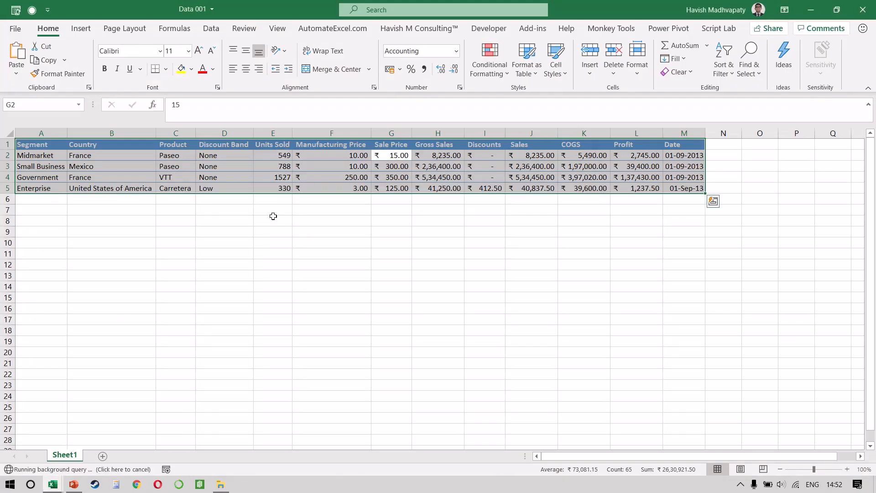
key(alt+Tab)
key(alt+Tab)
key(alt+Tab)
key(alt+Tab)
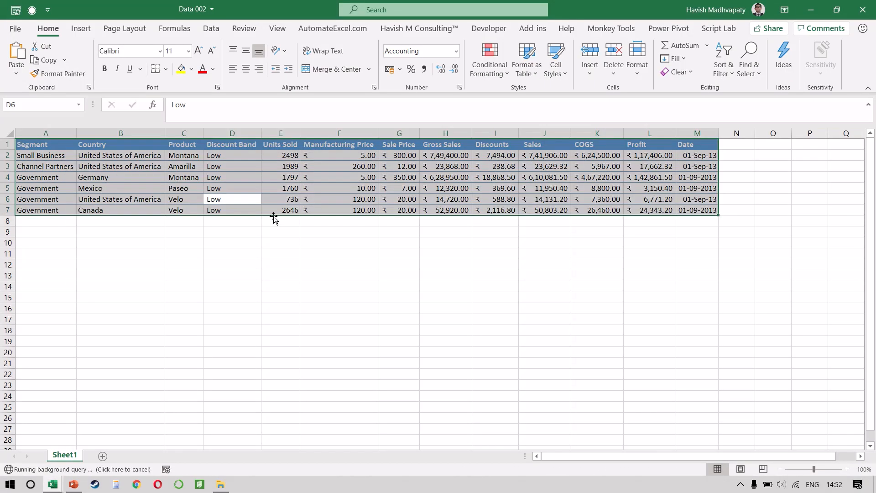
key(alt+Tab)
key(alt+Tab)
key(alt+Tab)
key(alt+Tab)
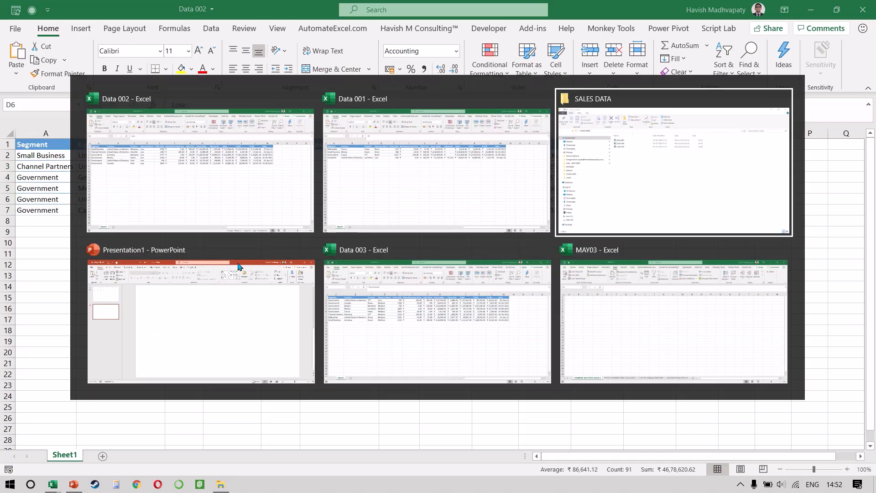
key(alt+Tab)
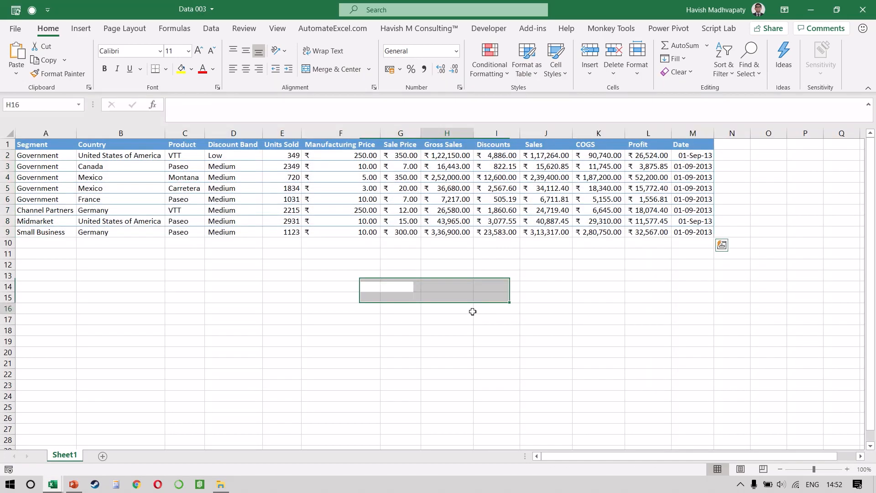
key(alt+Tab)
key(alt+Tab)
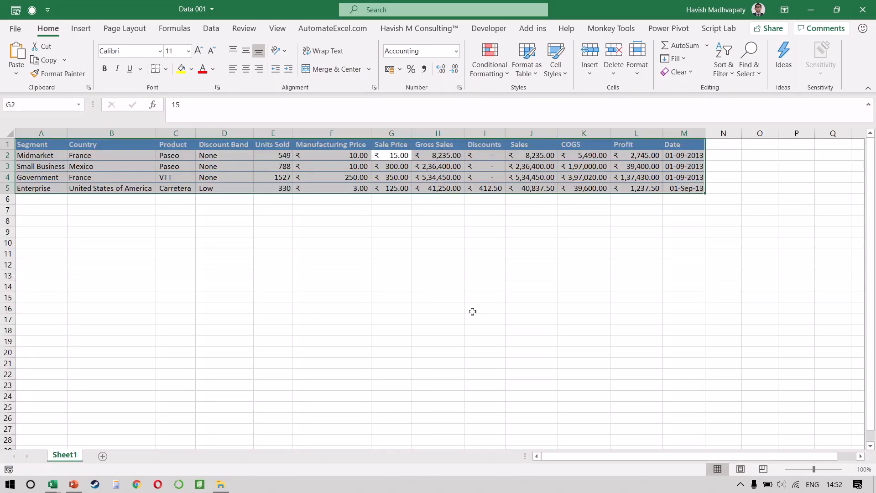
key(alt+Tab)
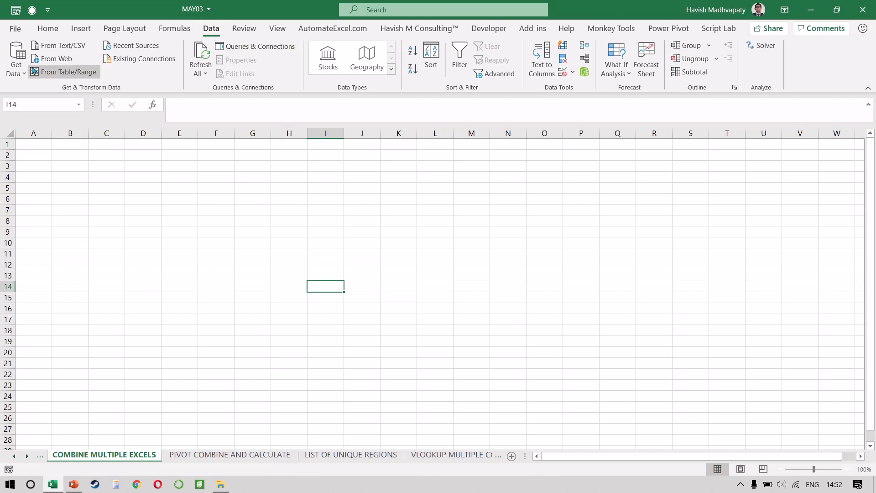
Get data from a folder, using the SALES DATA folder on the Desktop as the source.
click(16, 59)
mouse_move(42, 91)
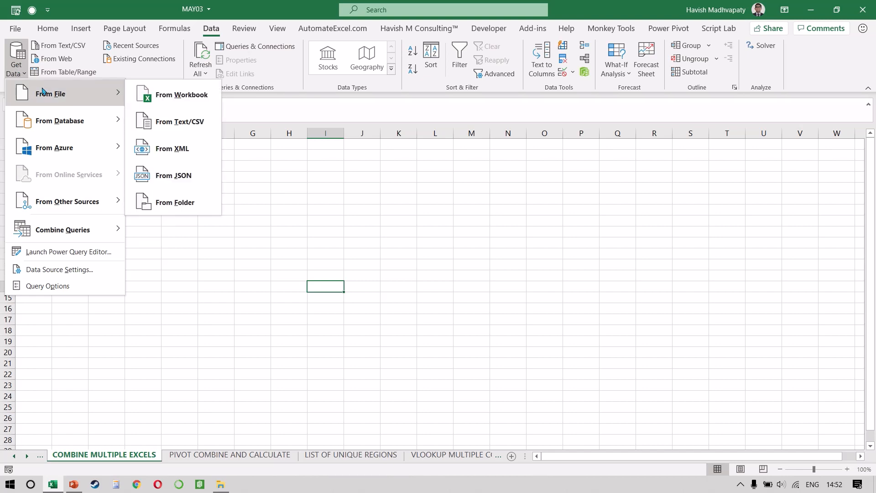
click(182, 201)
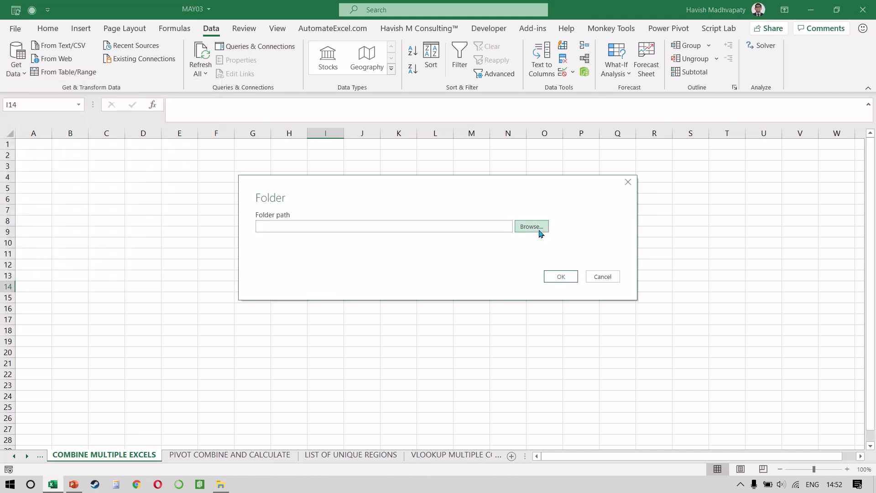
click(539, 231)
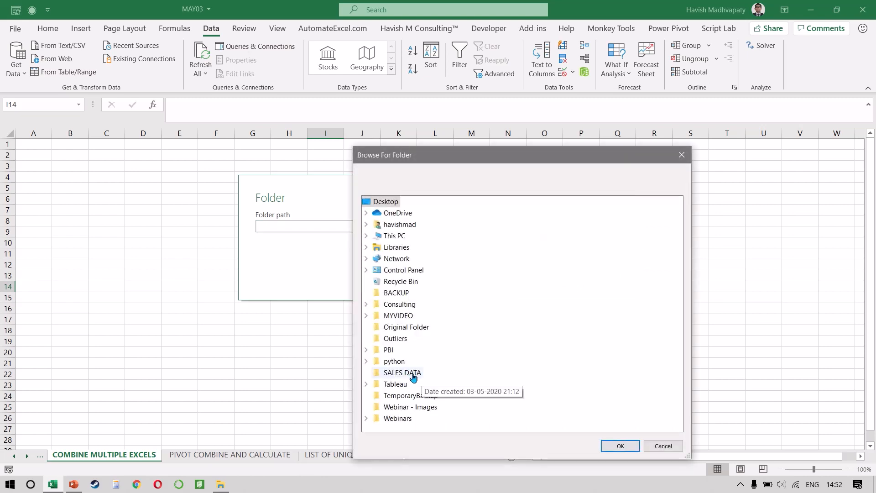
click(413, 375)
click(613, 447)
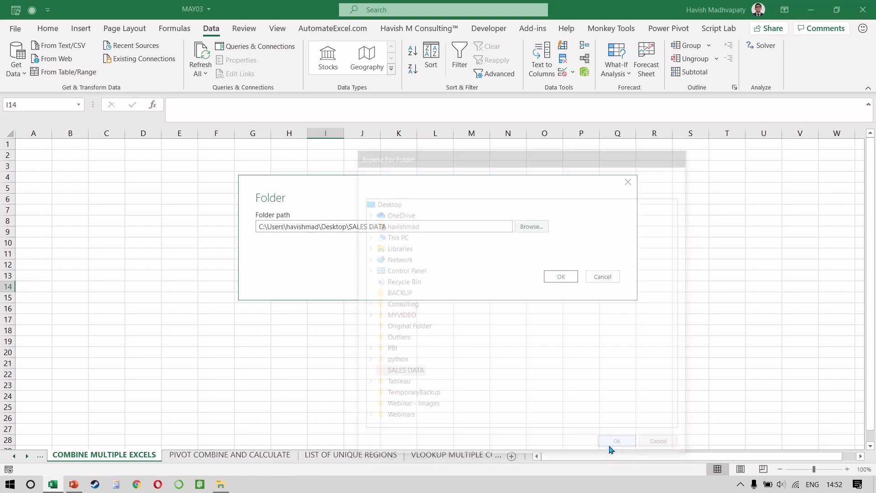
click(560, 277)
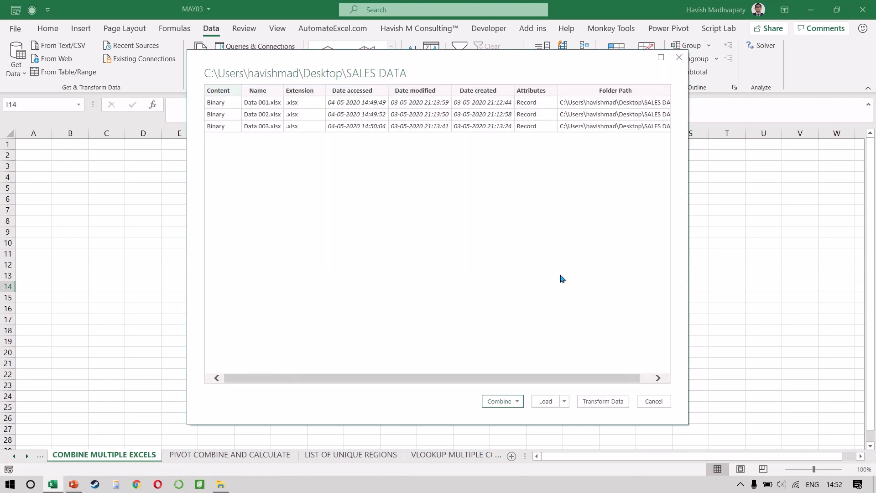
Combine and transform the folder's files, extracting Sheet1 from each with the first file as sample.
click(511, 404)
click(503, 421)
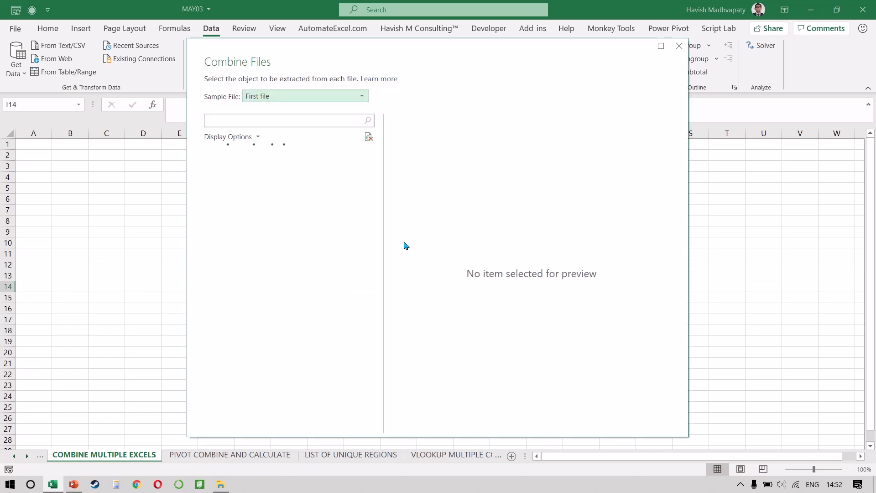
click(257, 169)
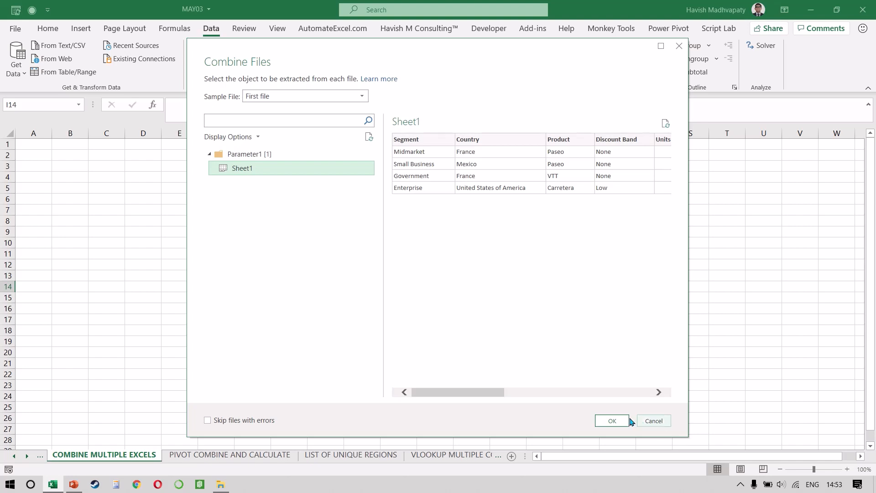
click(612, 420)
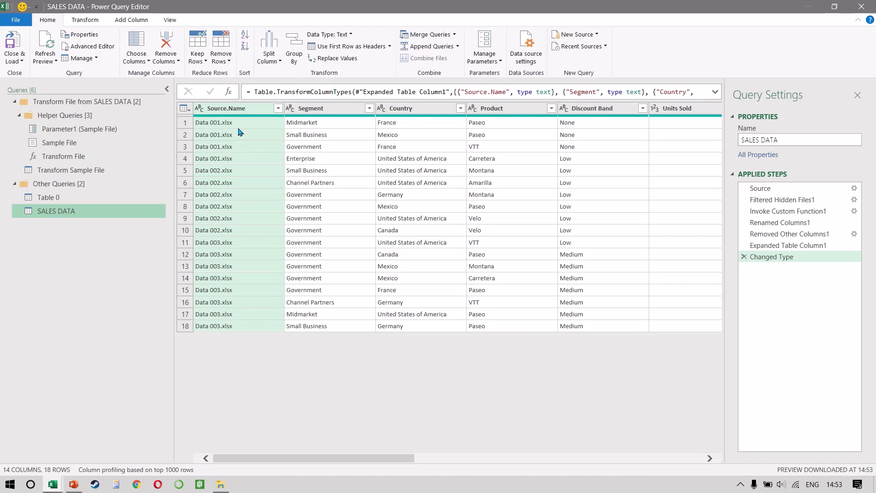
Remove the Source.Name column from the SALES DATA query and load the combined data into the workbook.
right_click(237, 108)
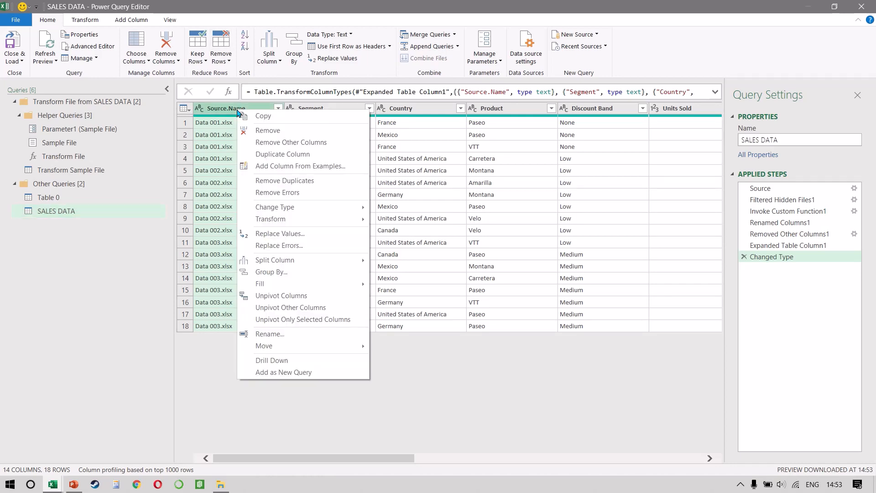
click(268, 131)
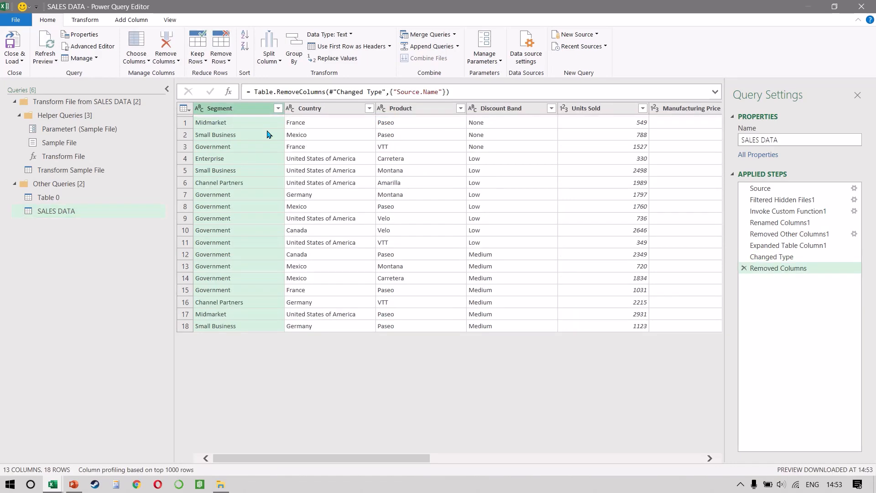
click(9, 48)
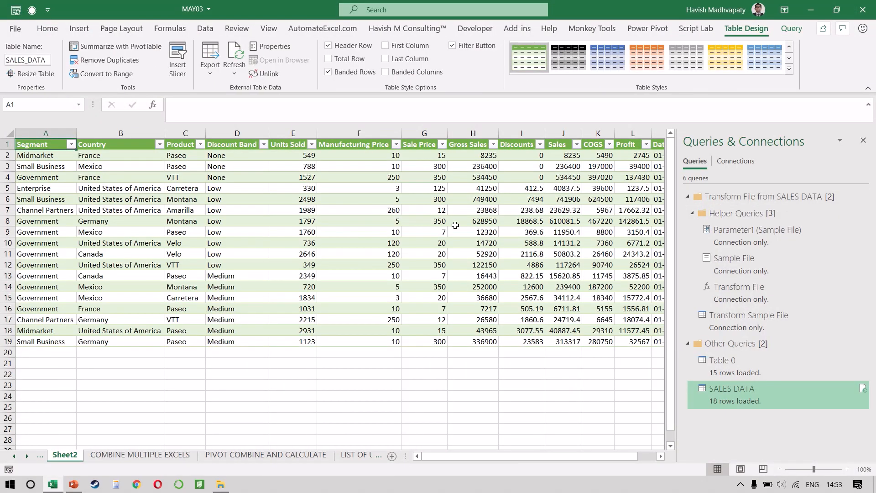
Switch to the SALES DATA folder, duplicate the Data 003 workbook there and name the copy Data 004.
click(336, 220)
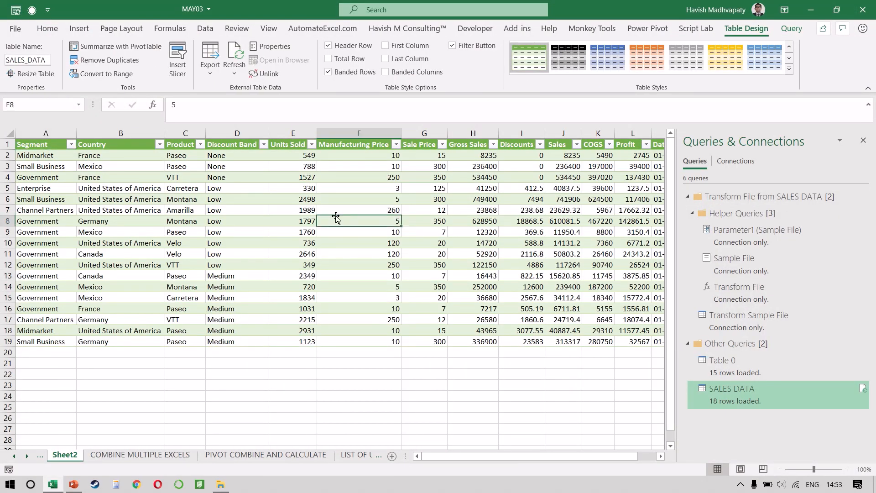
key(alt+Tab)
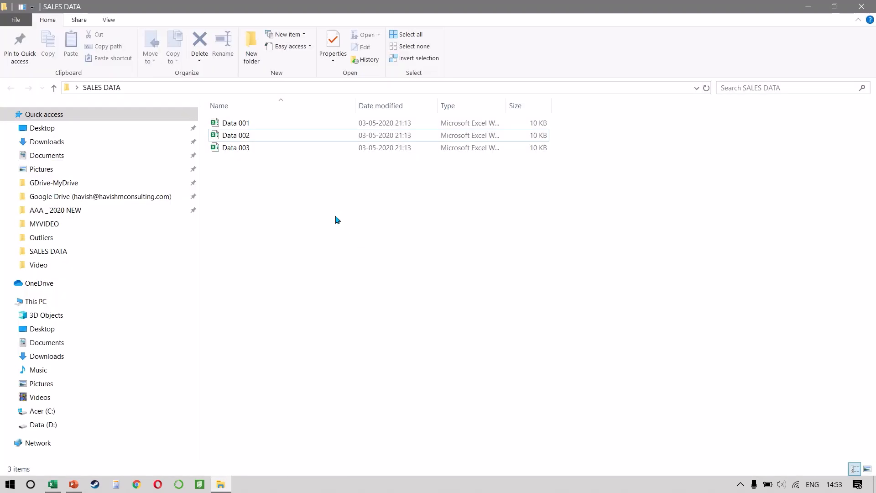
click(283, 150)
key(ctrl+c)
key(ctrl+v)
key(F2)
key(End)
key(BackSpace)
key(BackSpace)
key(BackSpace)
key(BackSpace)
key(BackSpace)
key(BackSpace)
key(BackSpace)
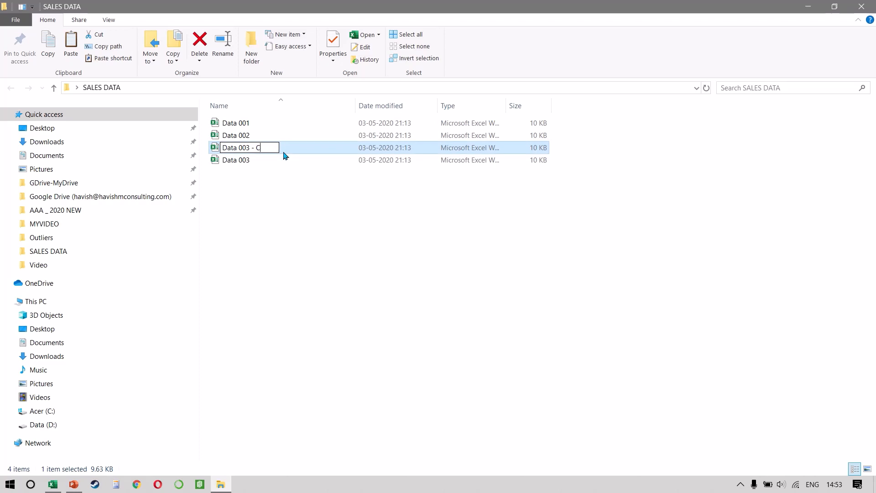
key(BackSpace)
text(4)
key(Return)
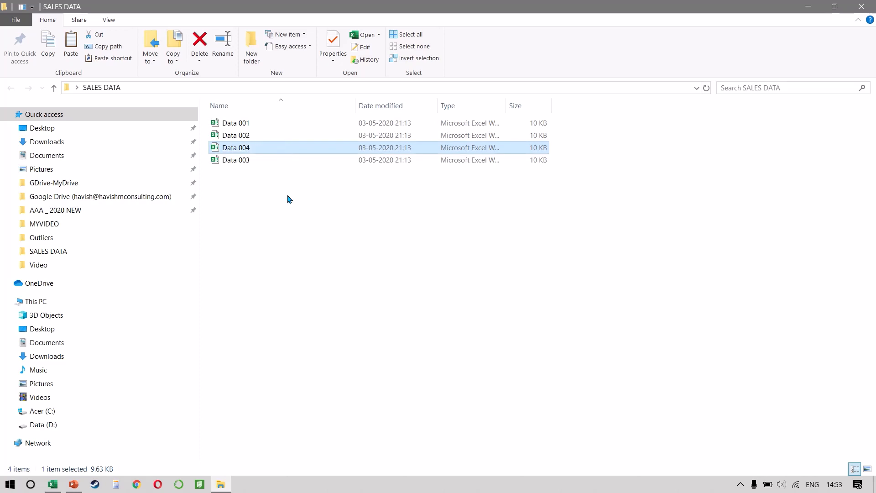
Return to the MAY03 workbook and refresh the combined SALES_DATA table.
key(alt+Tab)
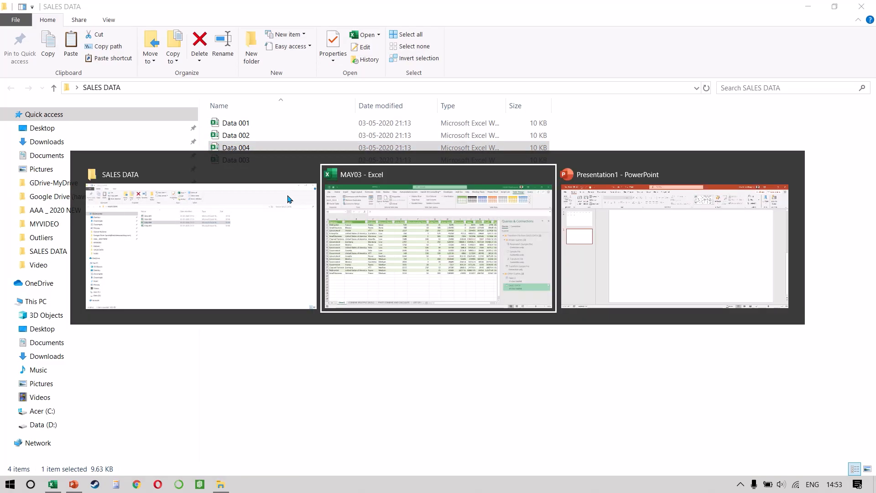
click(204, 211)
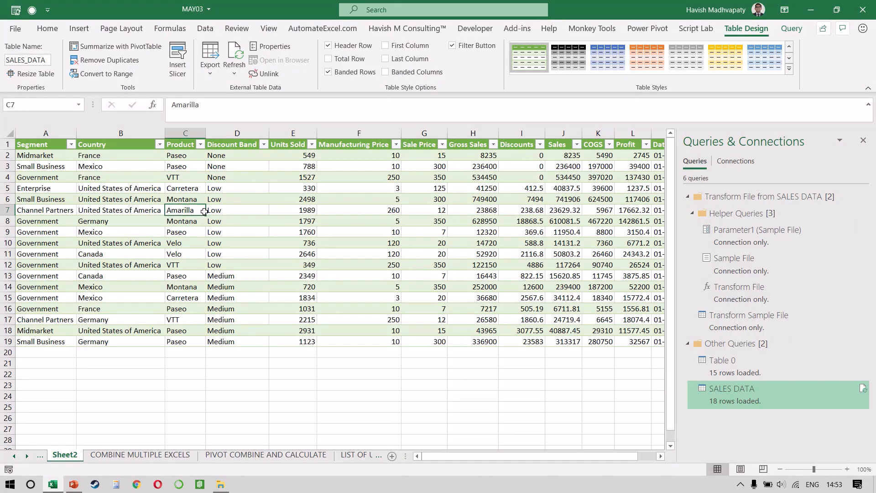
right_click(429, 228)
click(451, 228)
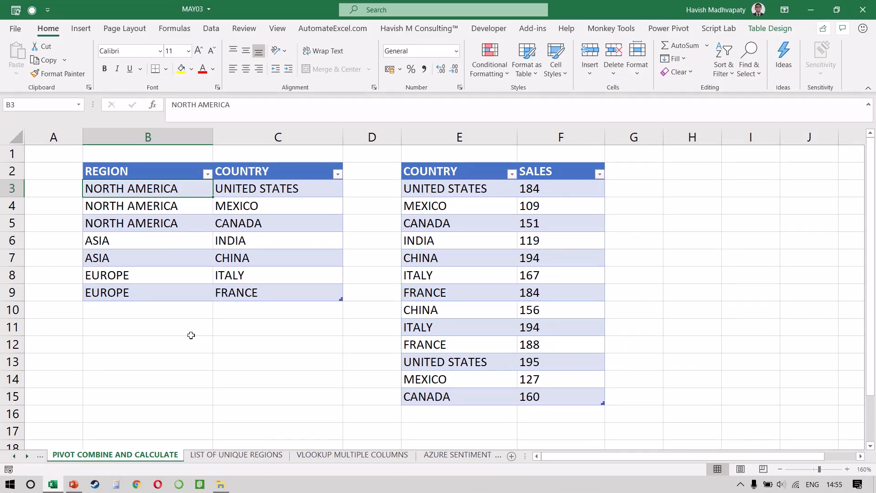
Examine the REGION and SALES tables on the PIVOT COMBINE AND CALCULATE sheet, including their table names and the country and sales columns.
click(162, 259)
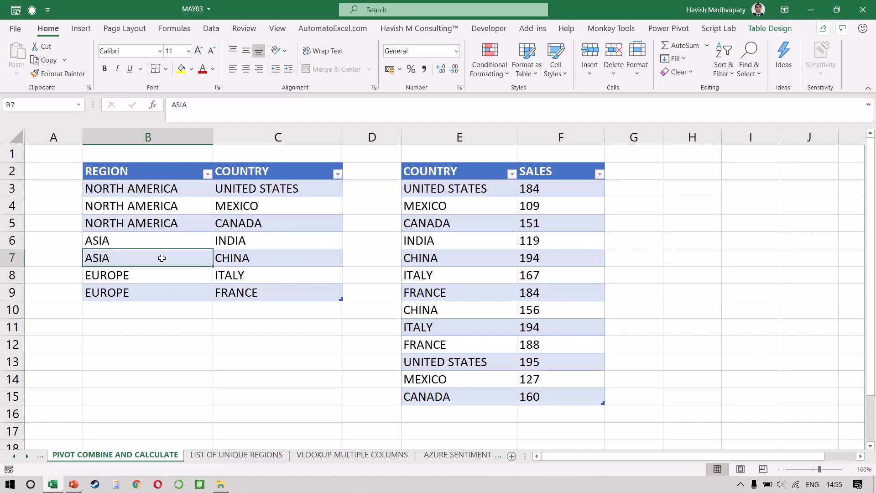
click(761, 28)
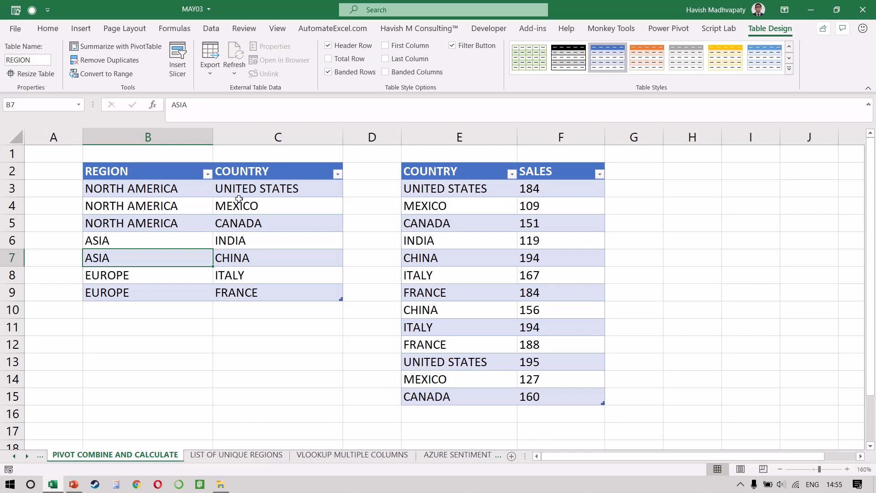
click(446, 246)
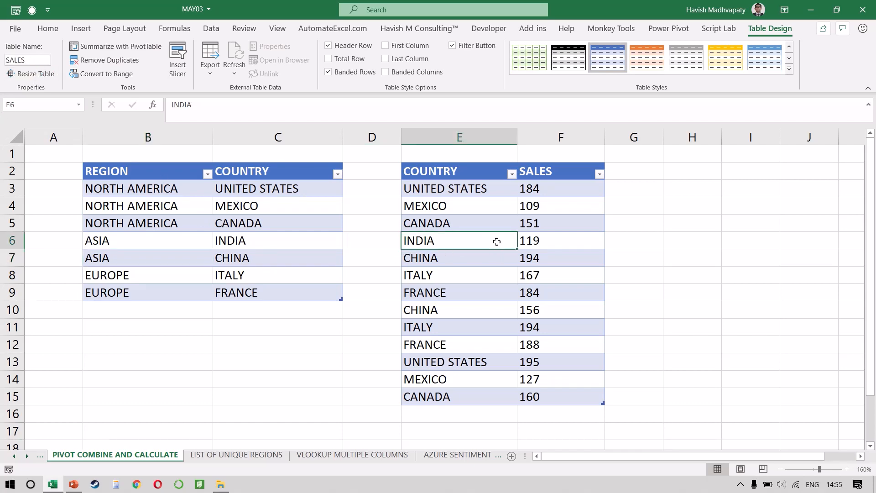
click(453, 192)
key(ctrl+shift+Down)
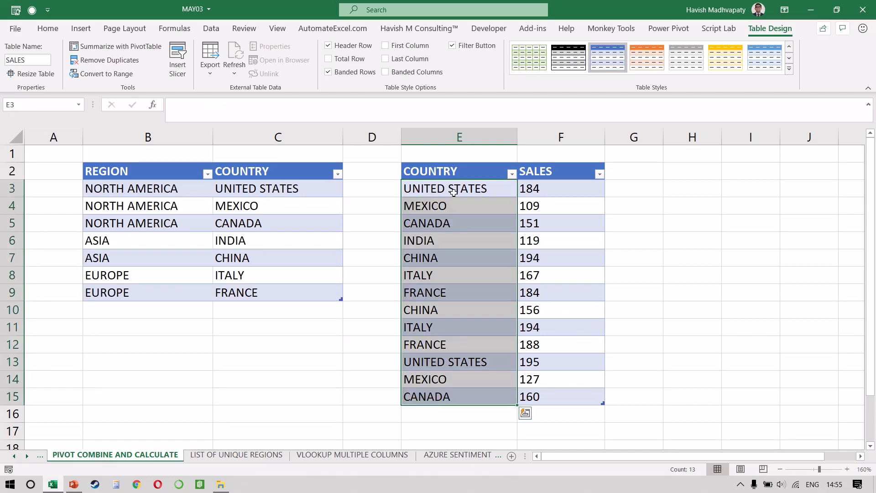
key(Right)
key(ctrl+shift+Down)
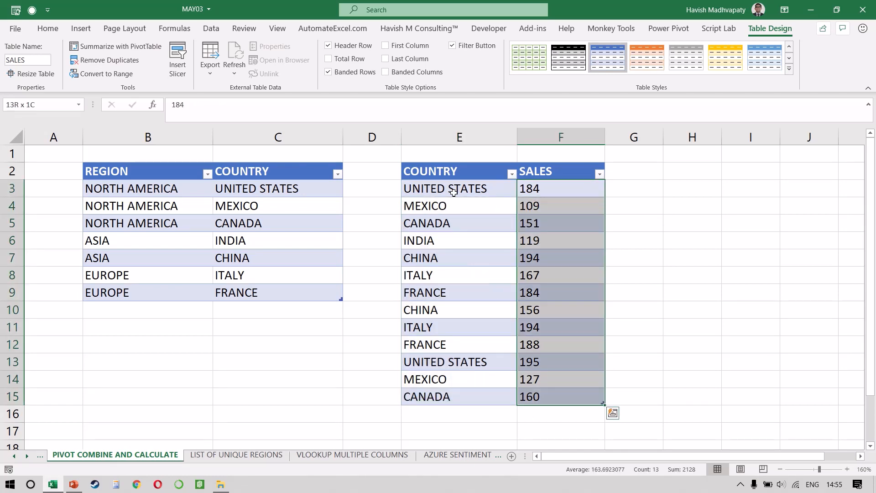
key(Left)
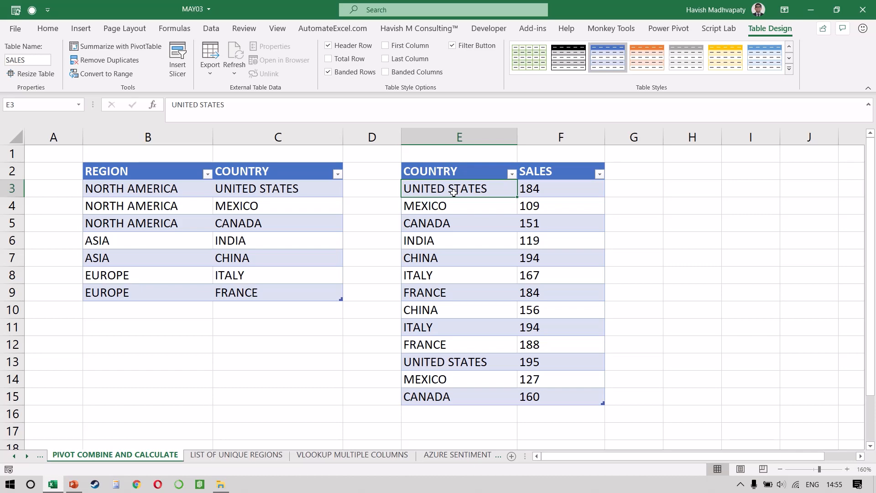
Add both the REGION table and the SALES table to the Power Pivot data model.
click(242, 224)
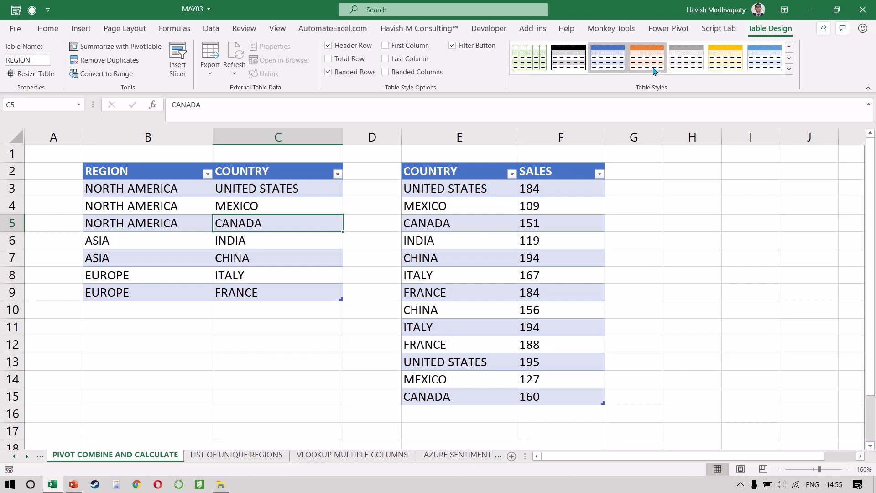
click(664, 36)
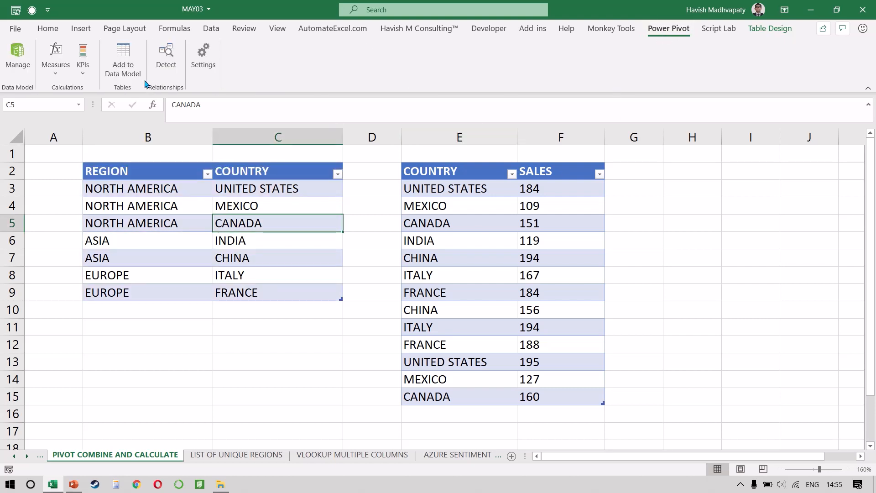
click(129, 67)
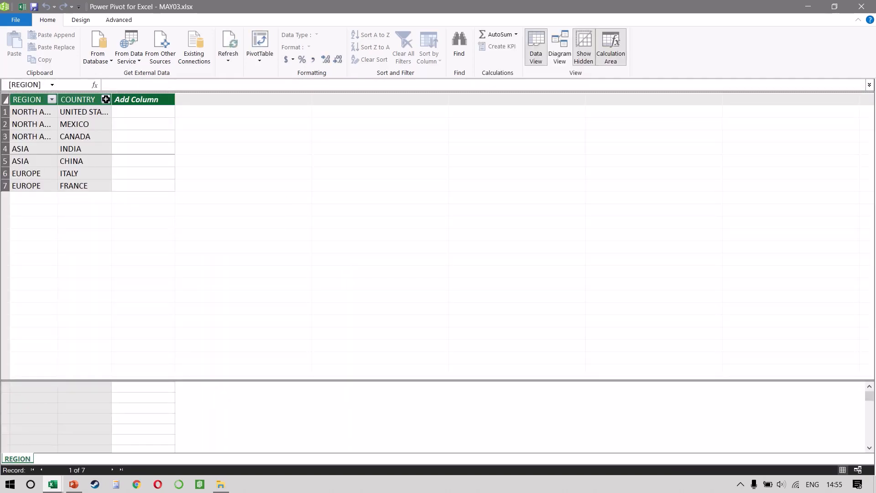
click(5, 6)
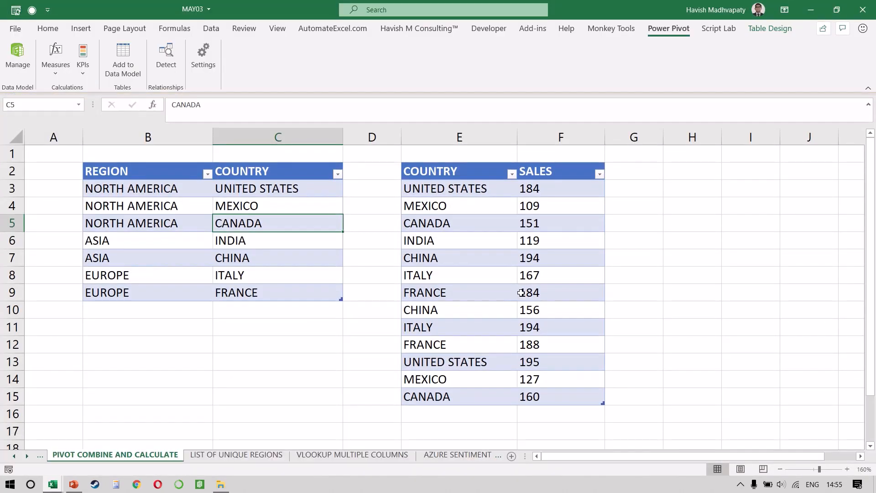
click(521, 292)
click(115, 63)
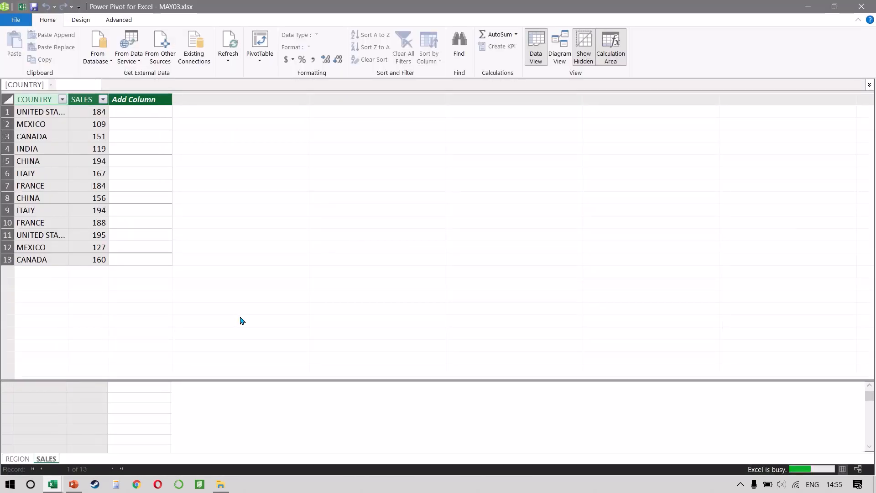
In Power Pivot's Diagram View, relate COUNTRY in REGION to COUNTRY in SALES and move the SALES table farther from REGION.
click(20, 459)
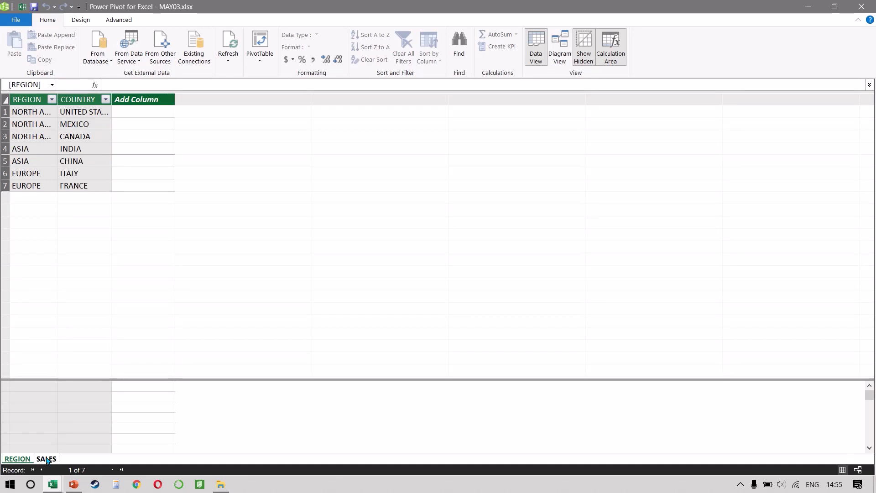
click(46, 459)
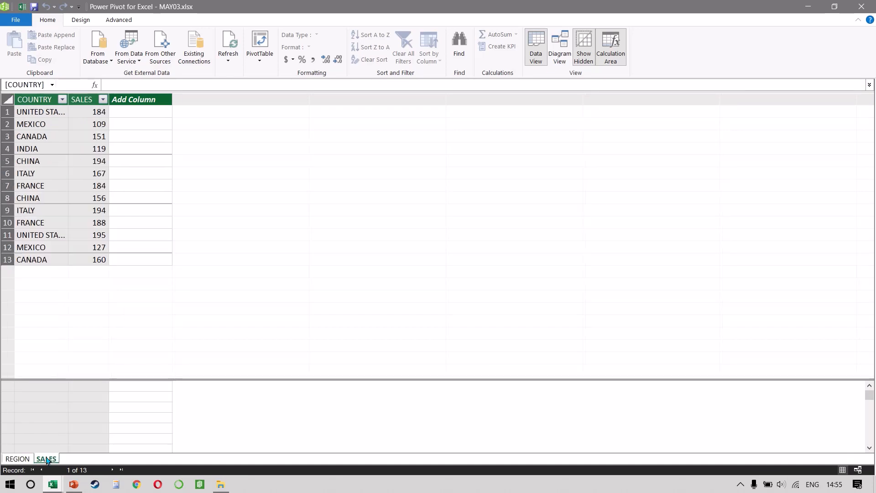
click(561, 61)
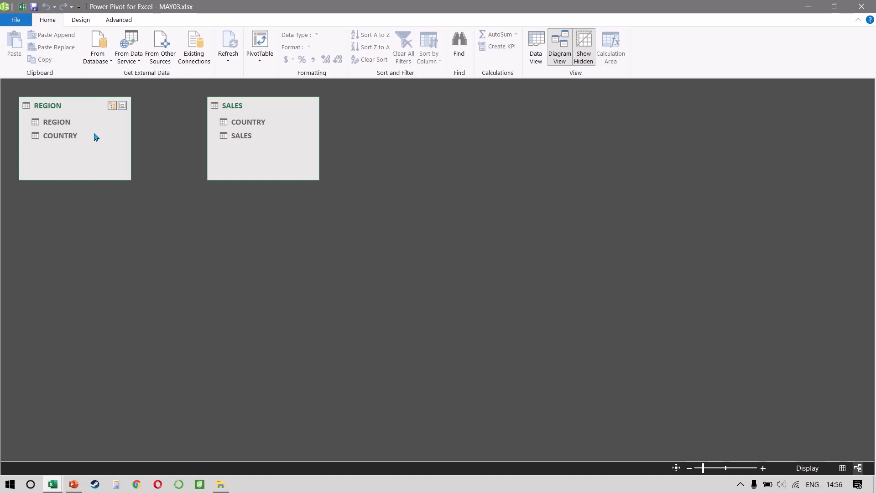
drag(67, 136, 233, 121)
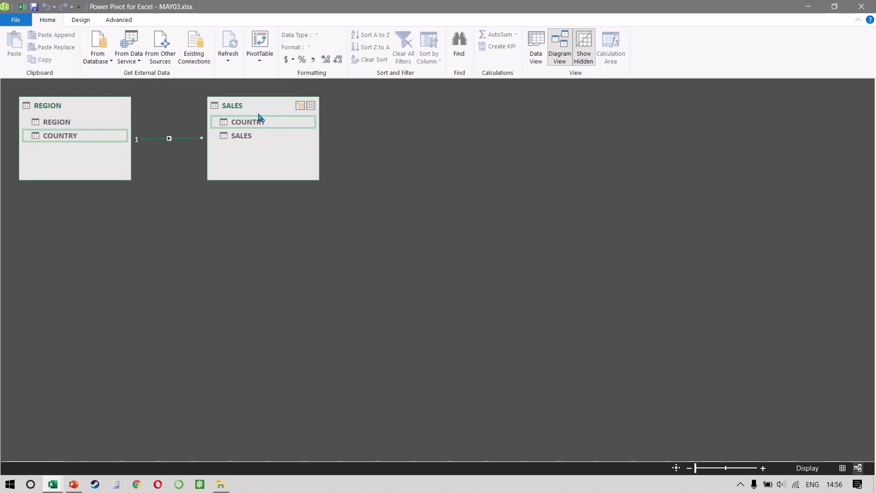
drag(258, 111, 322, 99)
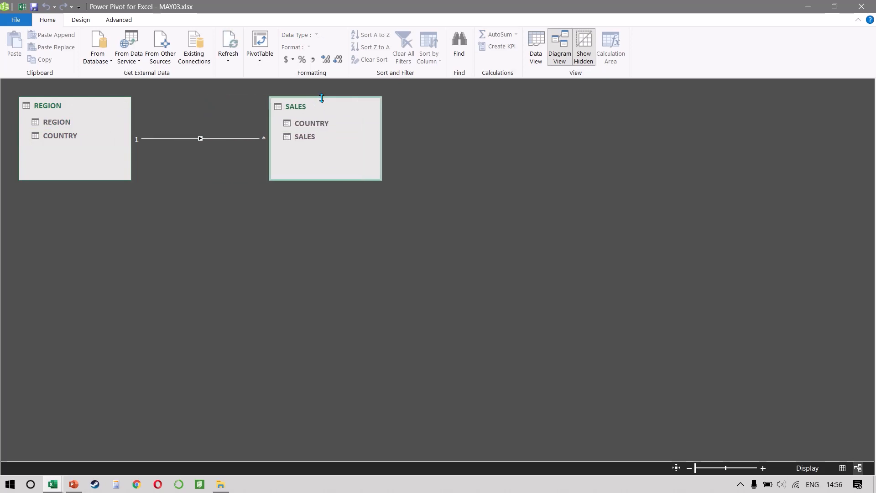
Create a PivotTable from the data model at cell H2 of the existing PIVOT COMBINE AND CALCULATE worksheet.
click(265, 46)
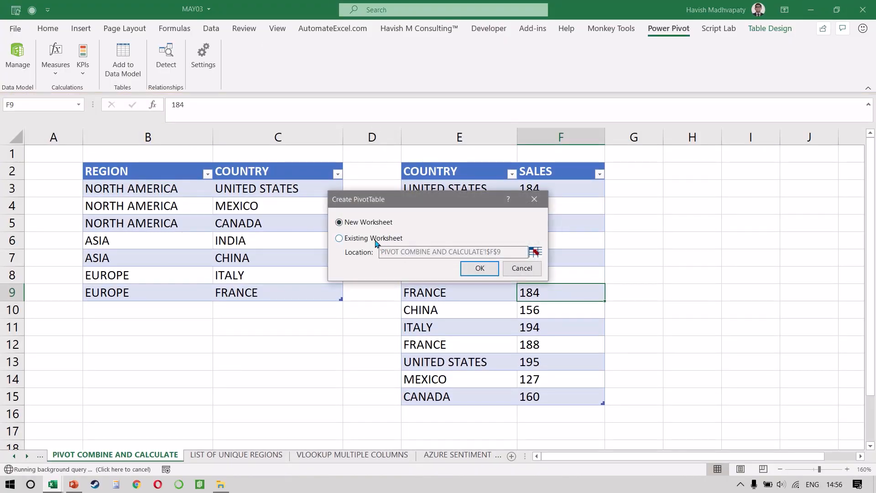
click(376, 241)
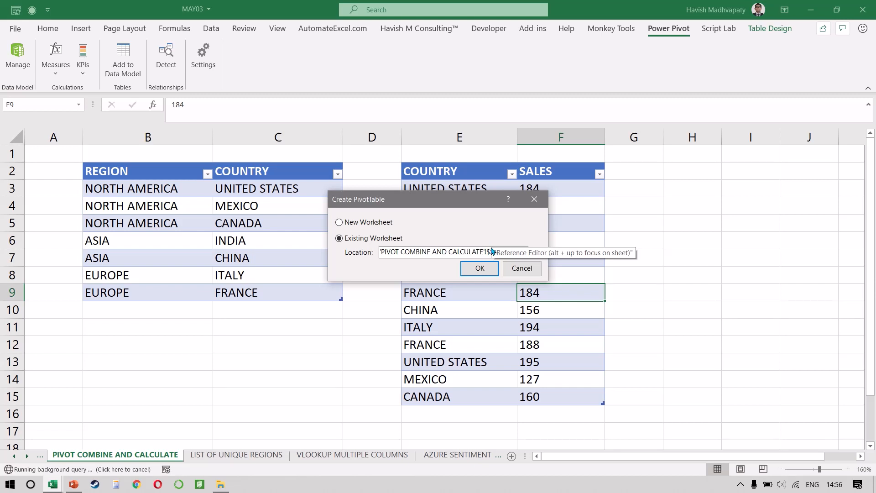
triple_click(492, 250)
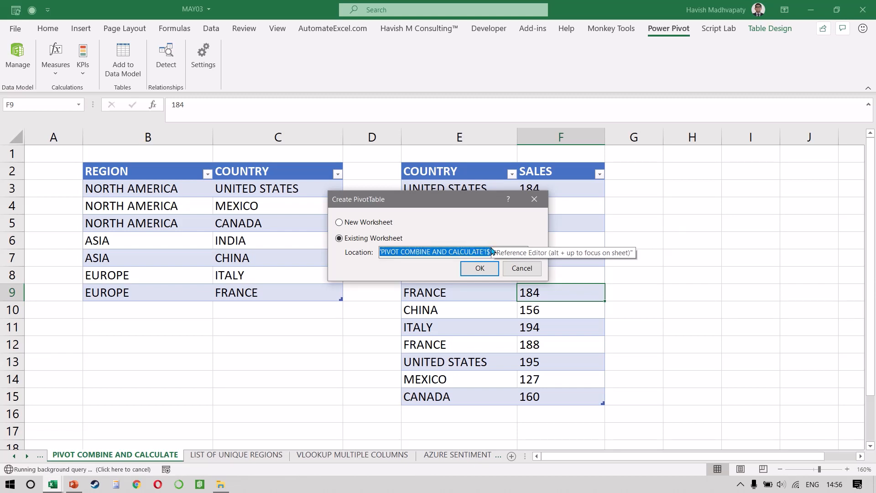
key(BackSpace)
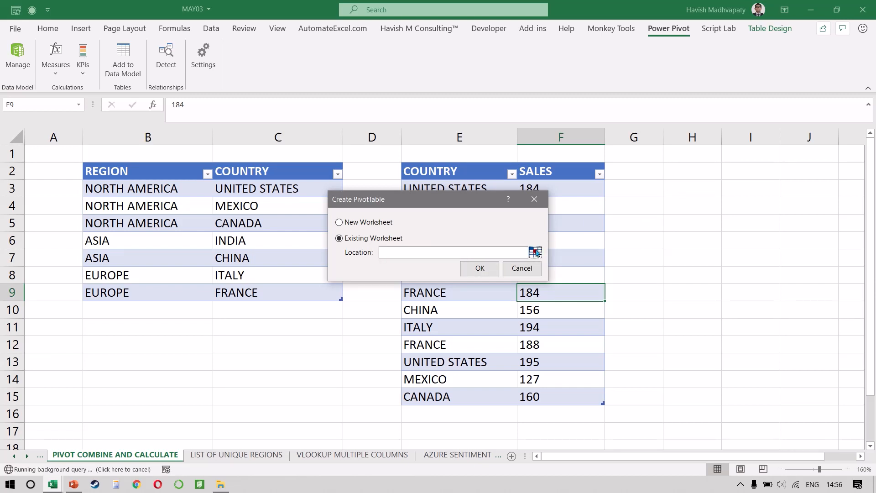
click(534, 252)
click(688, 174)
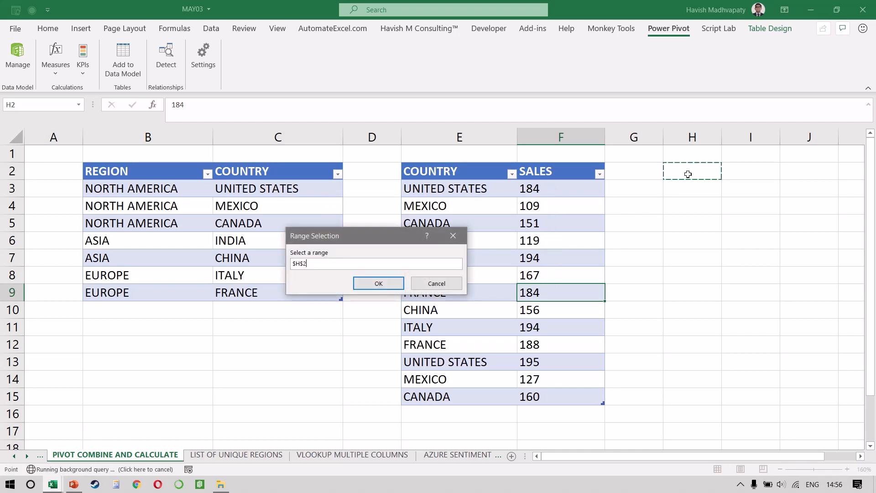
click(379, 284)
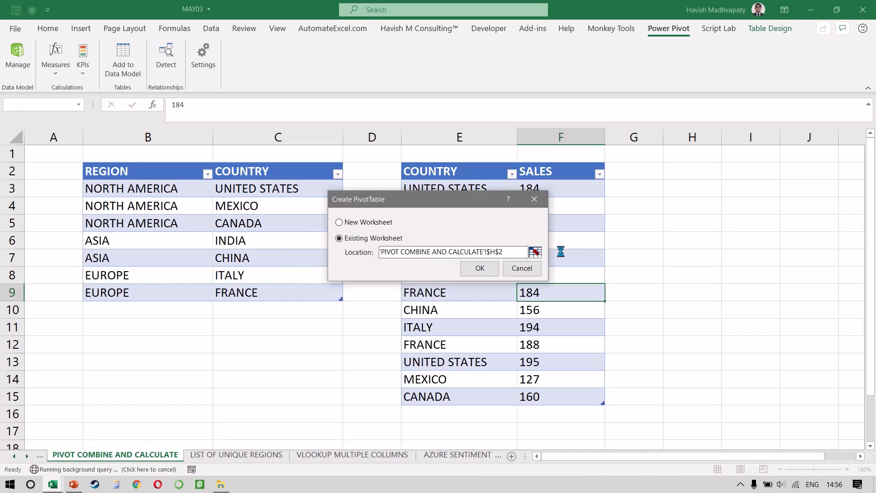
click(480, 268)
Set REGION from the REGION table as the PivotTable's rows and SALES from the SALES table as its summed values.
scroll(486, 266, down, 1)
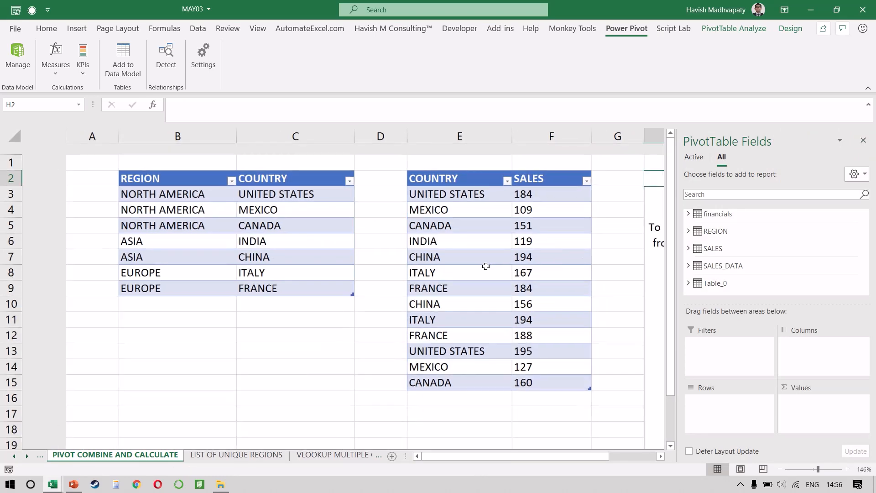
scroll(486, 266, right, 5)
scroll(486, 266, right, 1)
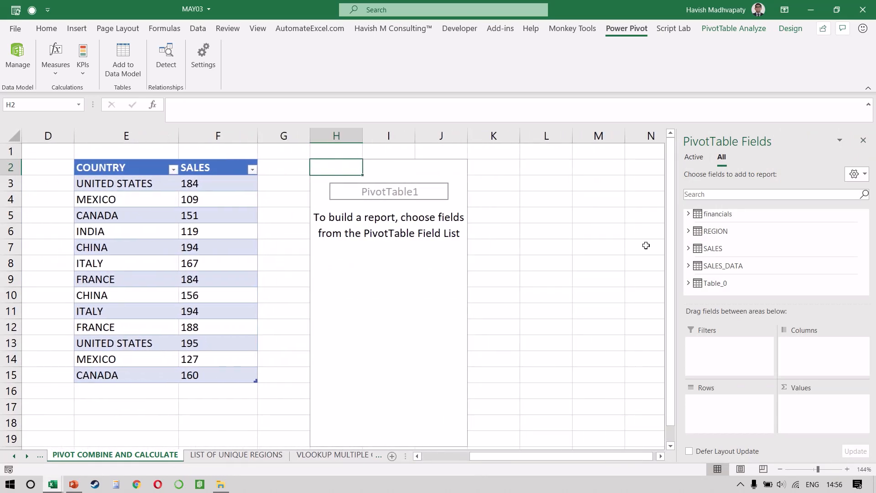
click(689, 230)
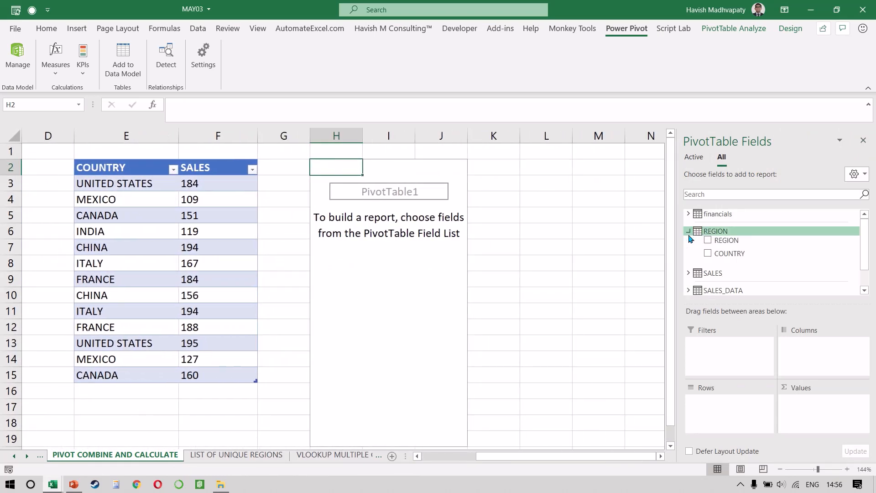
click(689, 273)
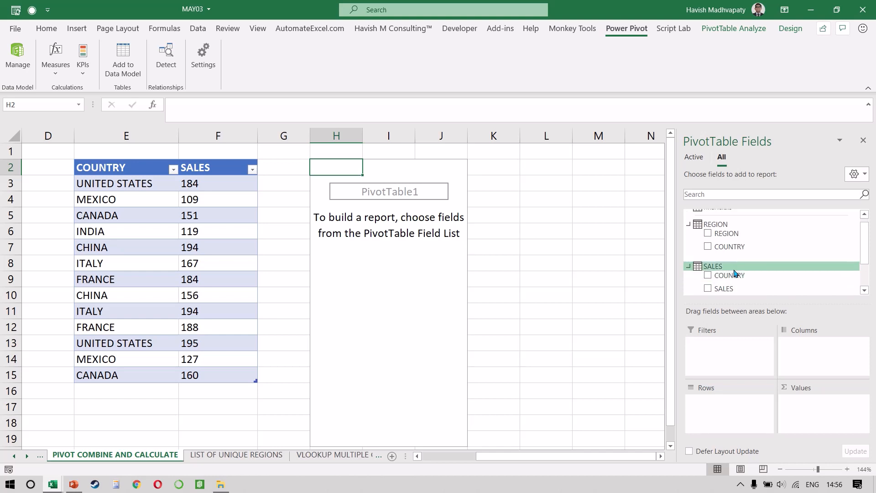
drag(781, 233, 719, 411)
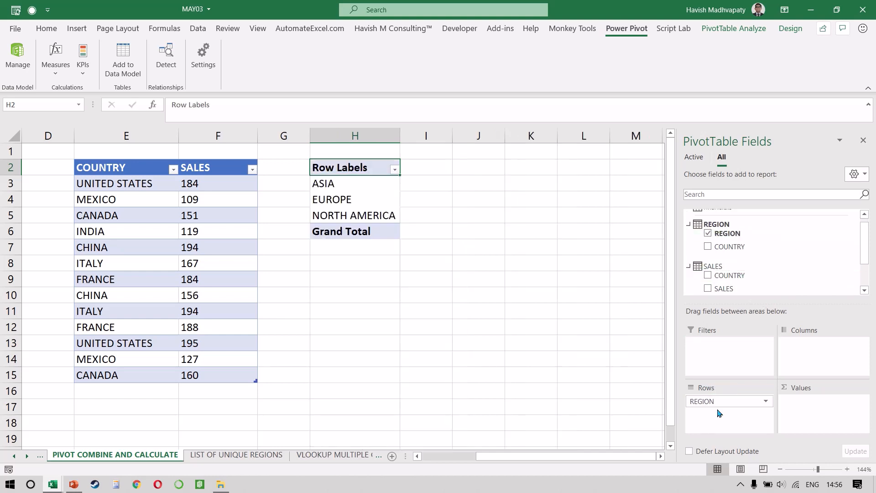
drag(747, 288, 833, 407)
click(425, 211)
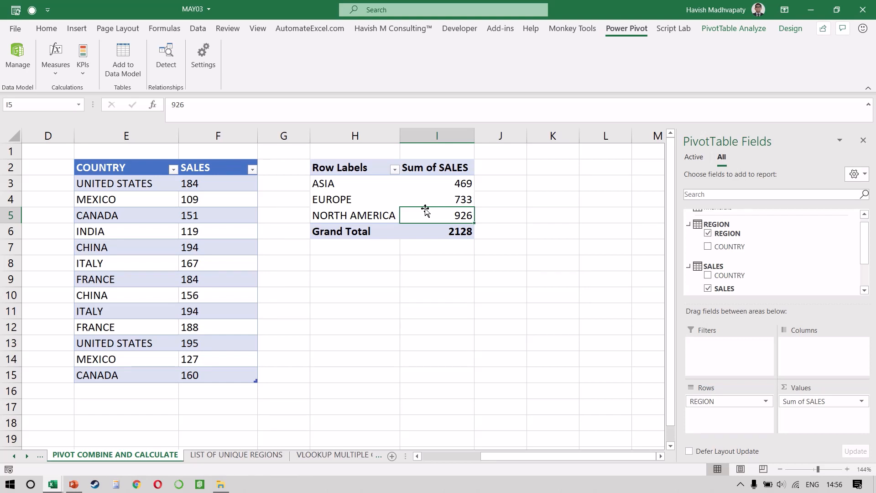
Add a Target heading in K2 beside the PivotTable and calculate =I3*1.1 in K3.
scroll(424, 211, left, 3)
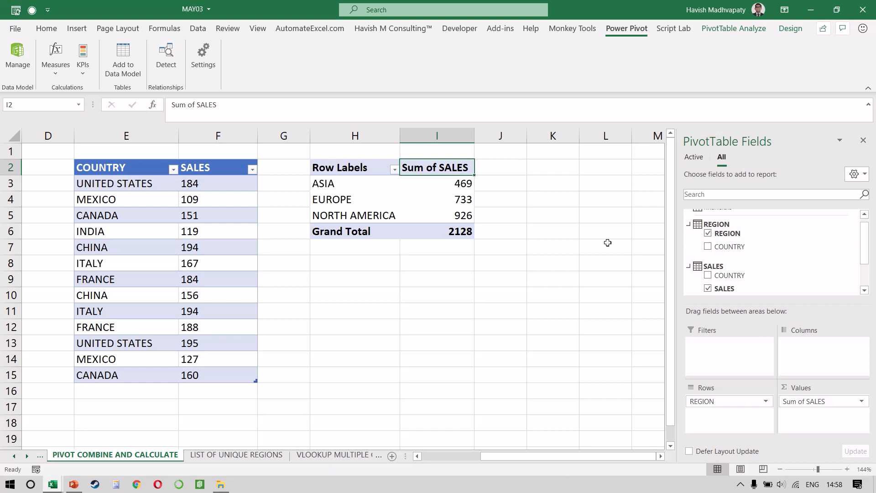
key(Right)
key(Right)
text(Te)
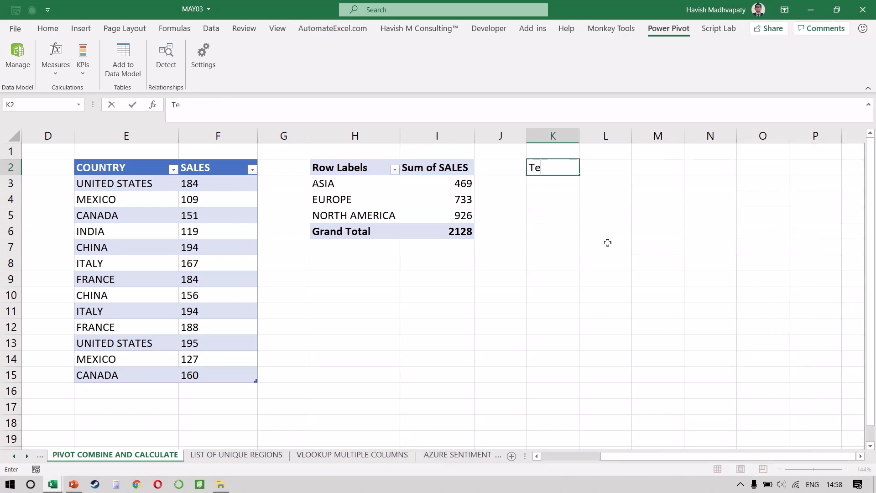
text(rget)
key(Return)
text(=)
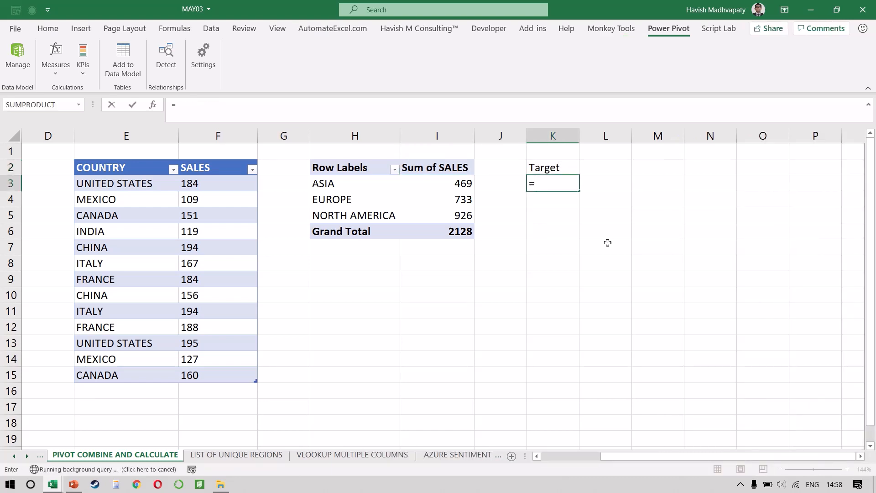
key(Left)
key(Left)
text(*1.1)
key(Return)
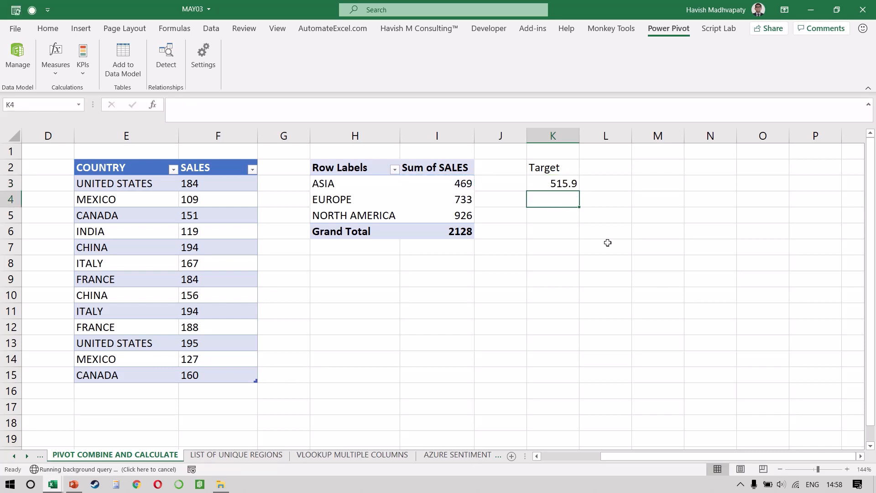
Fill the Target formula from K3 down through K5.
key(Up)
key(shift+Down)
key(shift+Down)
key(ctrl+d)
key(shift+Up)
key(shift+Up)
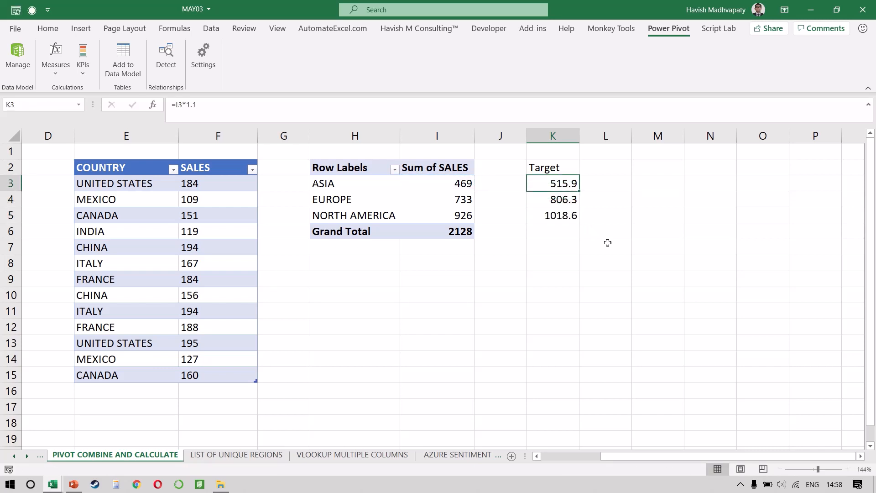
Inspect the Target formula in K3 and remove the Target calculations from column K.
key(F2)
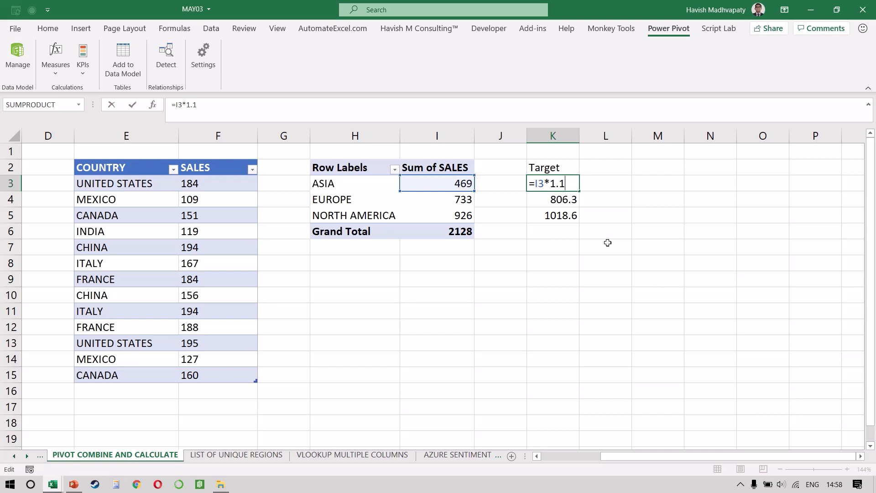
key(Escape)
key(ctrl+space)
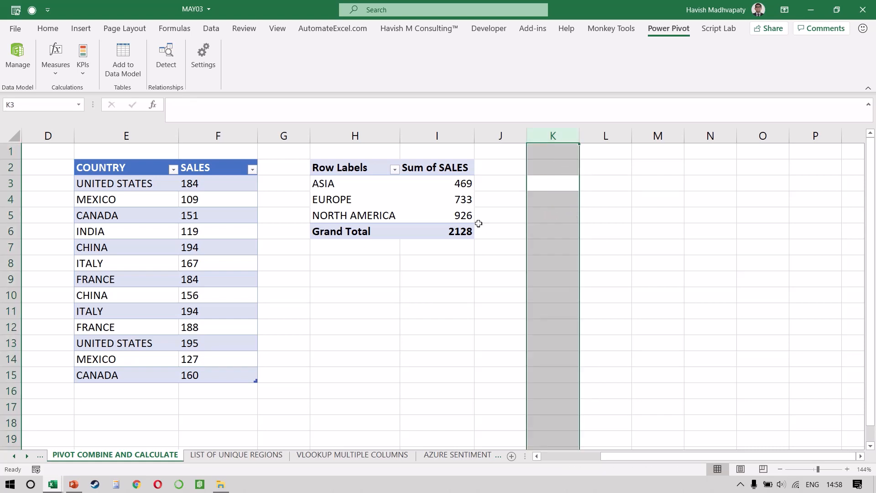
Start a new Power Pivot measure in the REGION table and name it TARGET.
click(462, 205)
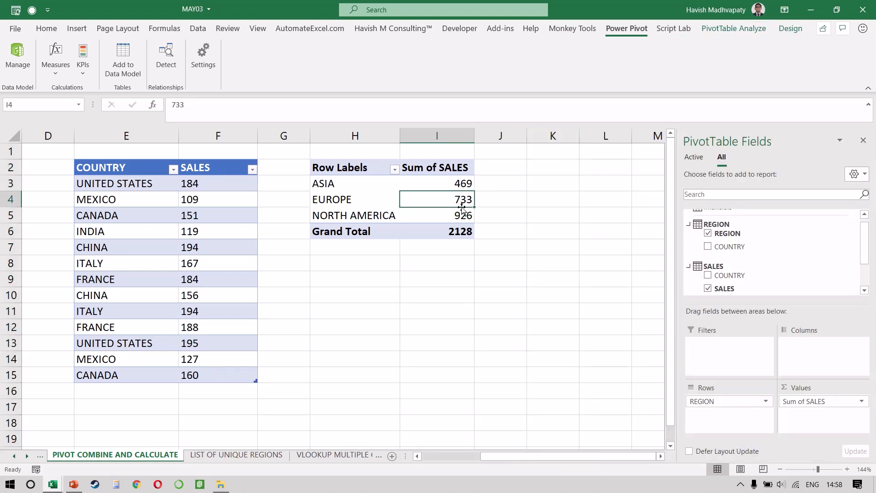
click(55, 72)
click(79, 89)
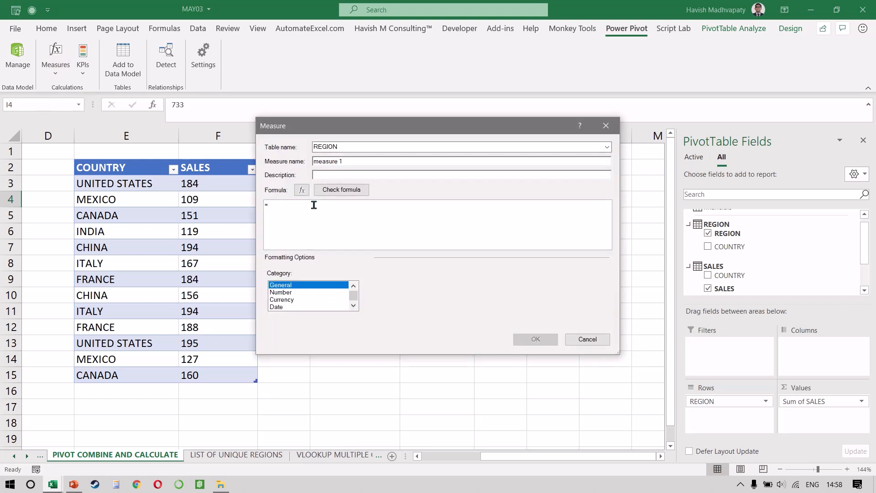
triple_click(374, 162)
key(Caps_Lock)
text(TARGET)
Define the TARGET measure as =SUM(SALES[SALES]) * 1.1 and save it into the PivotTable.
click(312, 213)
text(SUM)
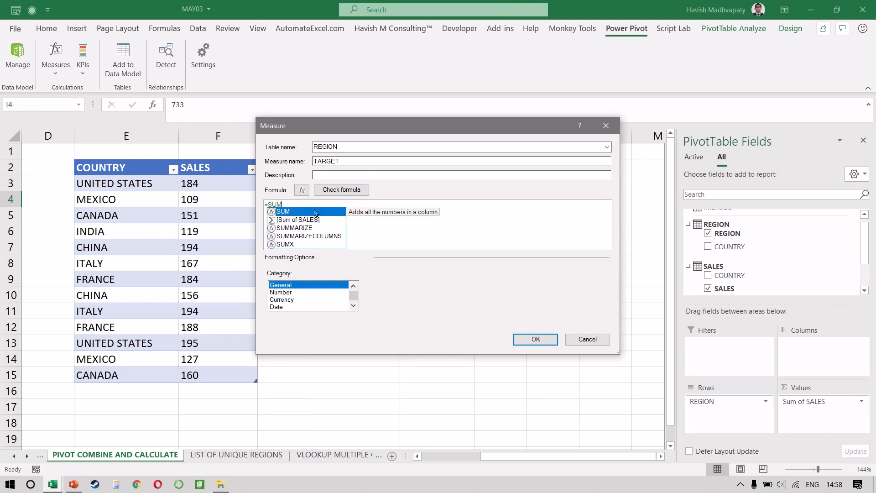
text((SAL)
key(Down)
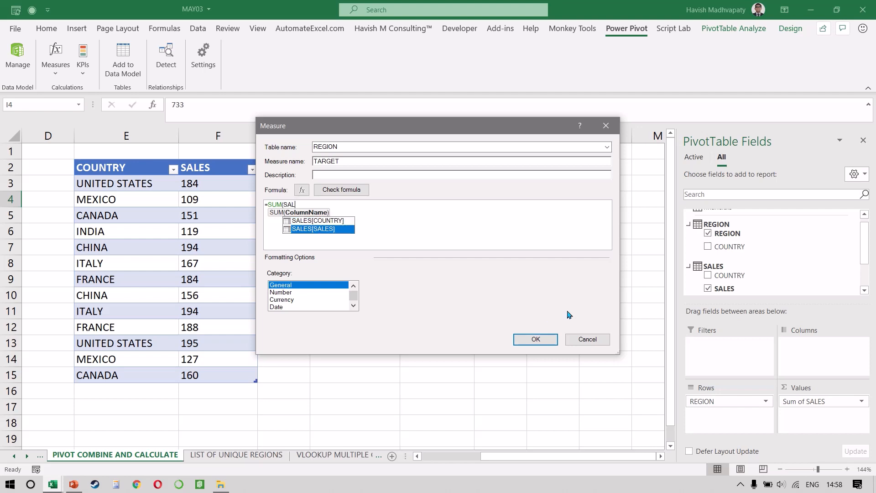
key(Tab)
text() * 1.1)
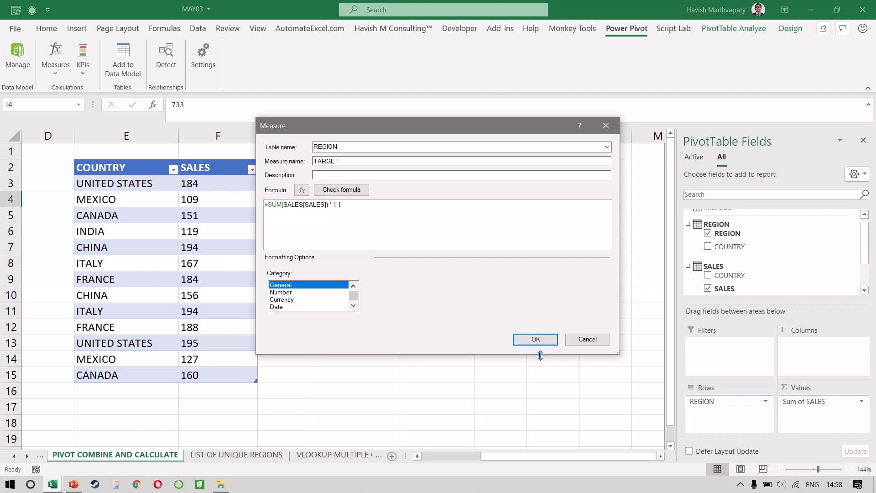
click(533, 340)
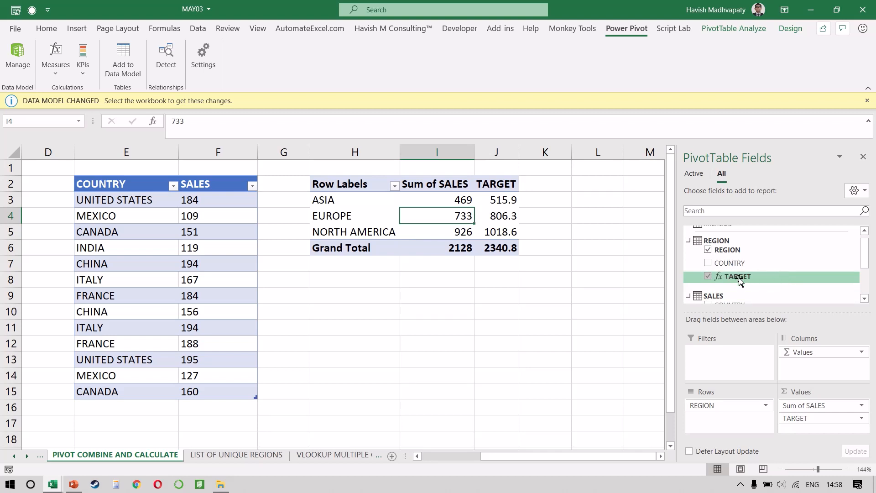
click(490, 204)
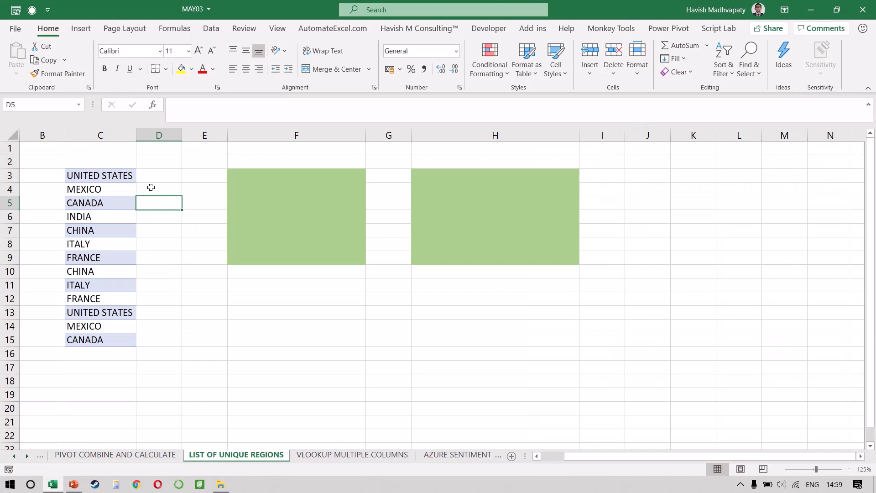
Highlight the full country list in C3:C15 on the LIST OF UNIQUE REGIONS sheet.
key(Left)
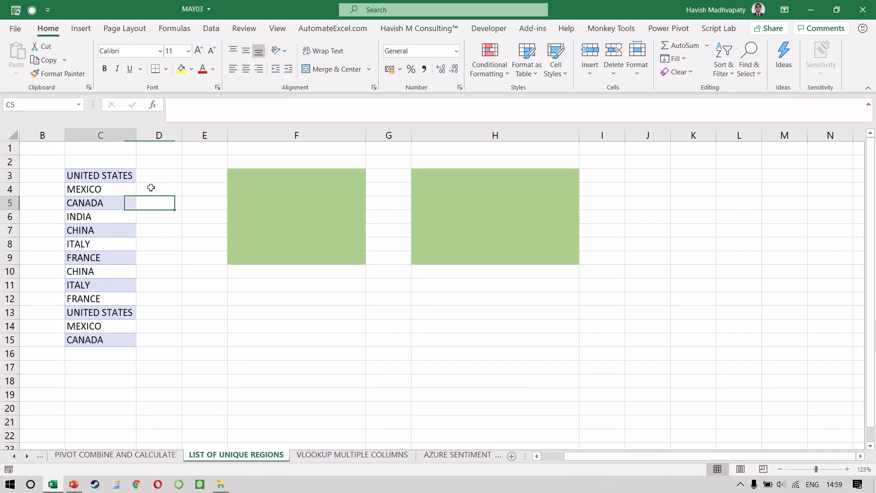
key(Up)
key(Up)
key(ctrl+shift+Down)
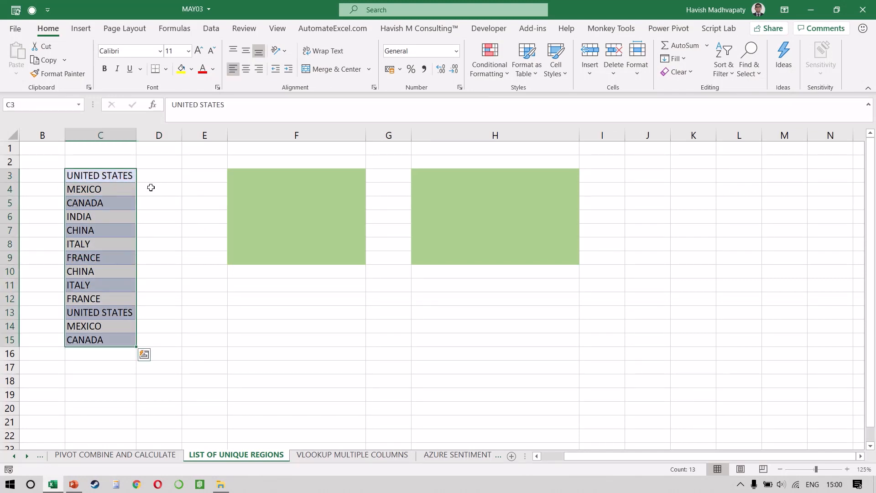
Extract the distinct countries with =UNIQUE(C3:C15) in F3 and select the spilled list.
key(Right)
key(Right)
key(Right)
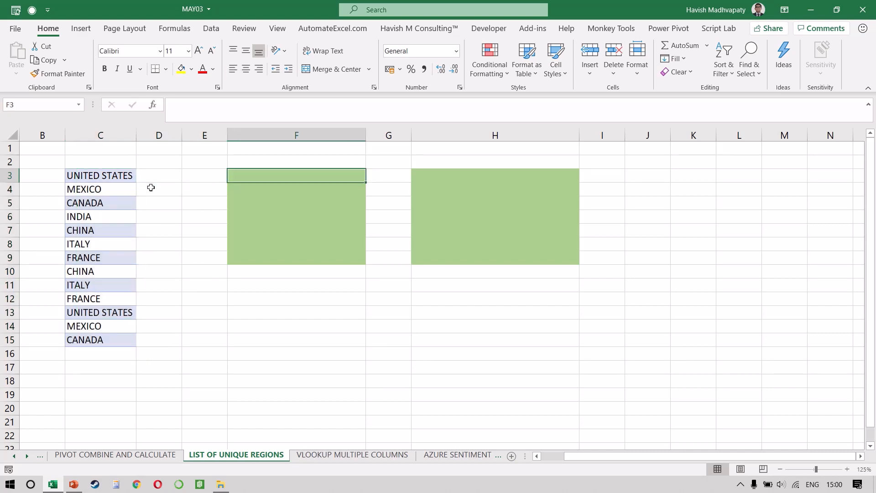
text(=UNNIQ)
key(BackSpace)
key(BackSpace)
key(BackSpace)
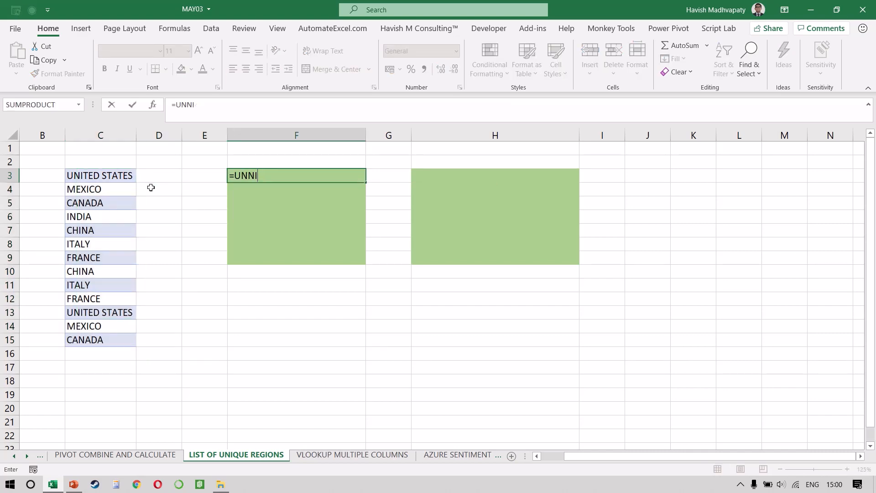
text(IQ)
key(Tab)
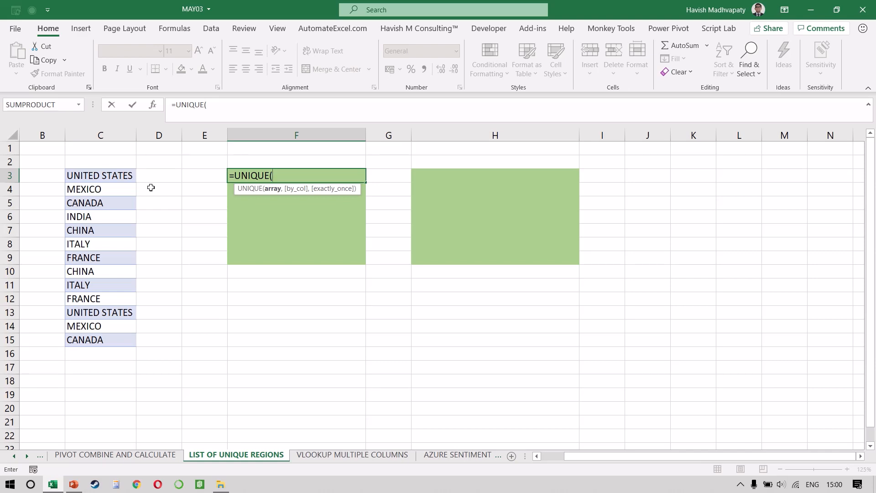
key(Left)
key(Left)
key(Left)
key(ctrl+shift+Down)
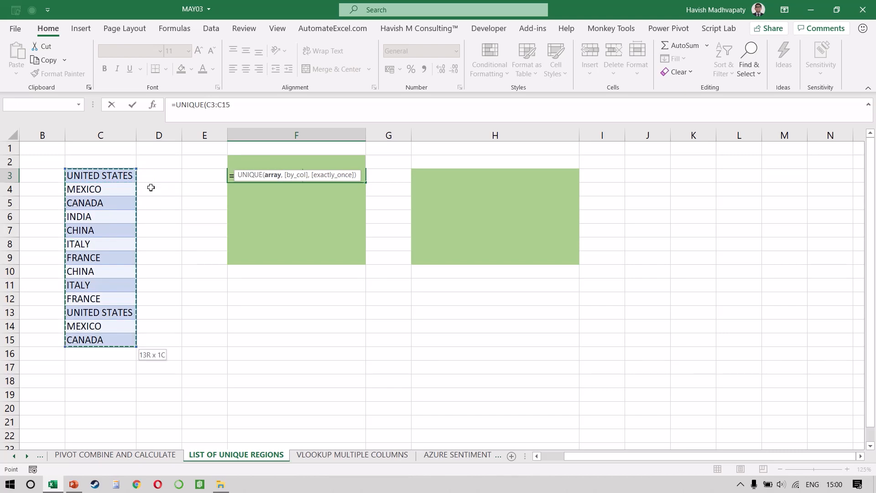
text())
key(Return)
key(Up)
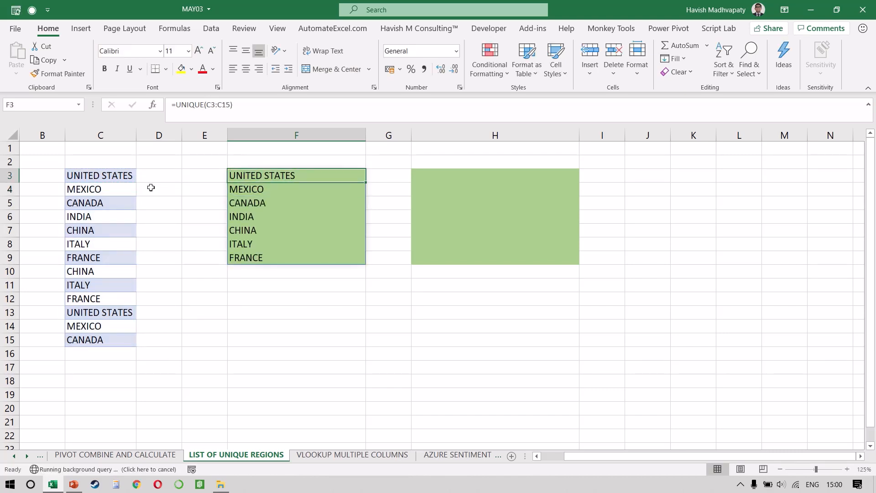
key(ctrl+shift+Down)
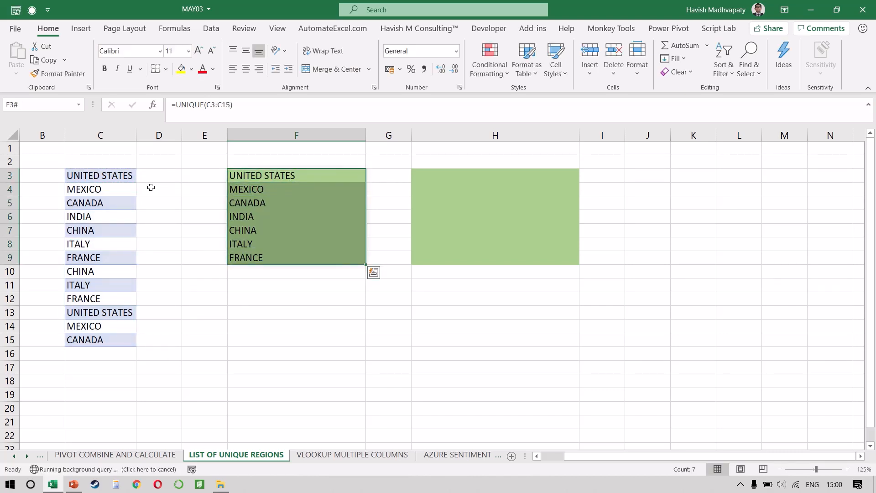
Sort the unique country list alphabetically with =SORT(F3#) in H3 and select the spilled results.
key(Right)
key(Right)
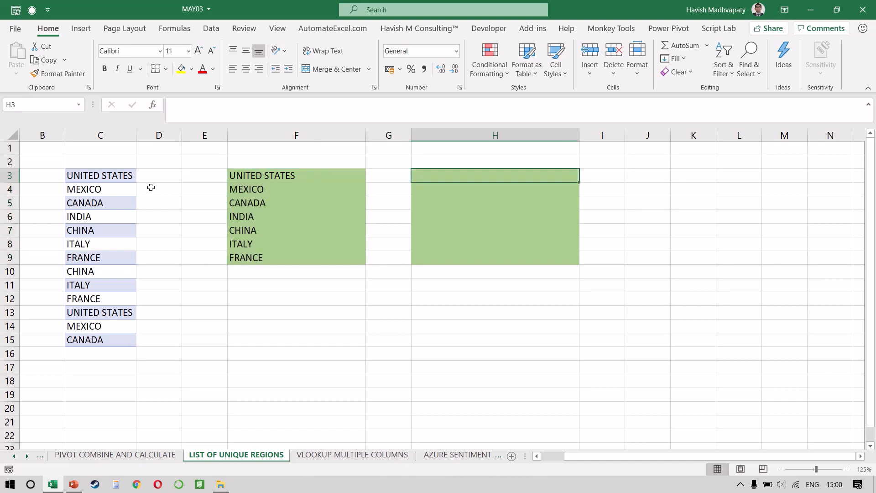
text(=SORT()
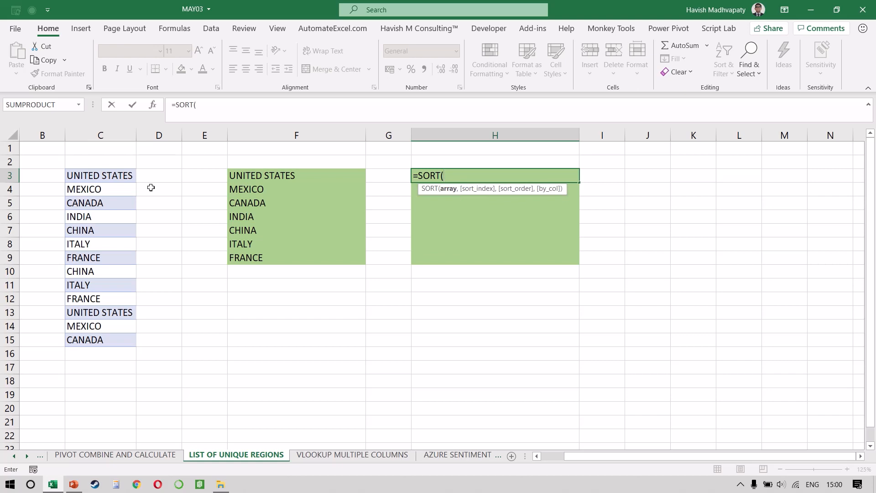
text(F3)
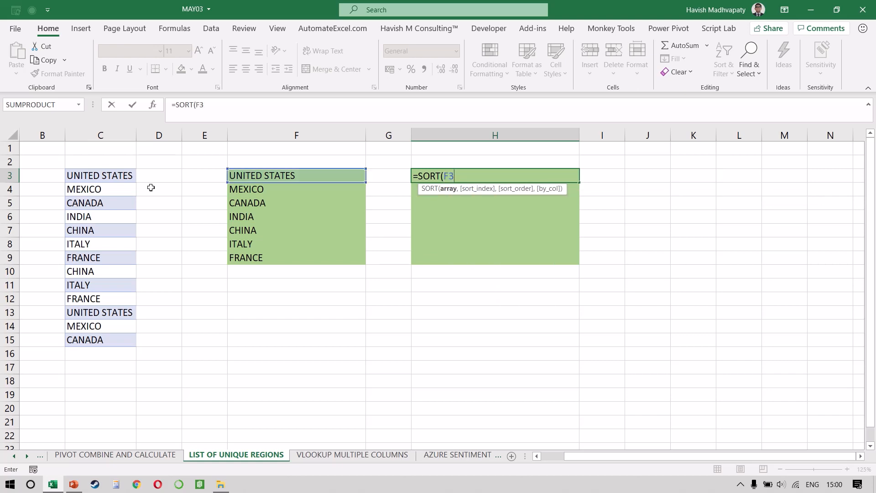
text(#))
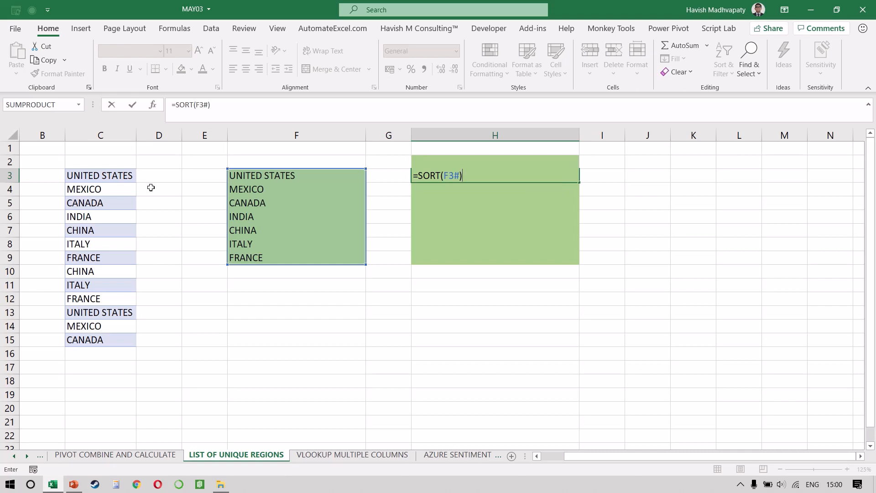
key(Return)
key(Up)
key(ctrl+shift+Down)
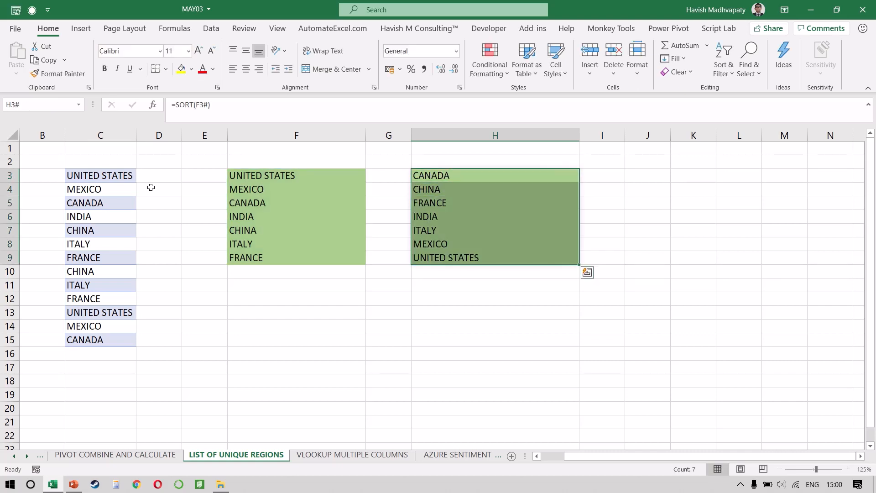
Review the UNIQUE formula in F3 and the SORT formula in H3.
key(Left)
key(Left)
key(F2)
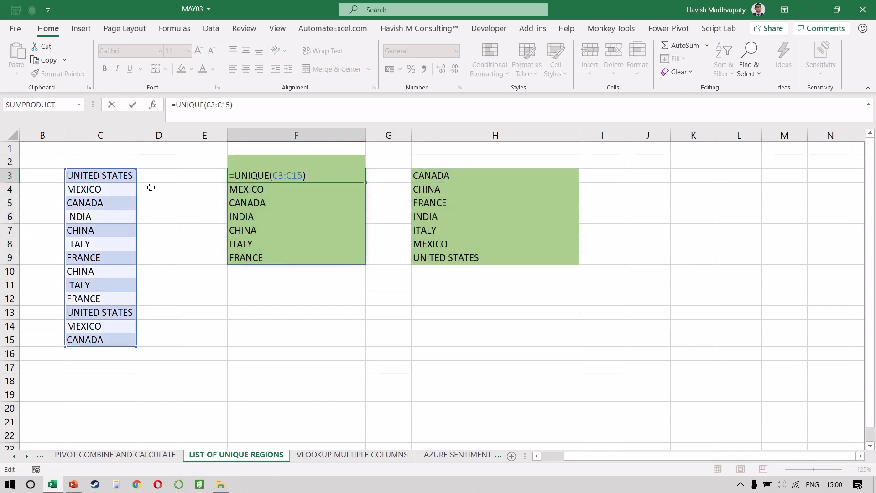
key(Tab)
key(Right)
key(F2)
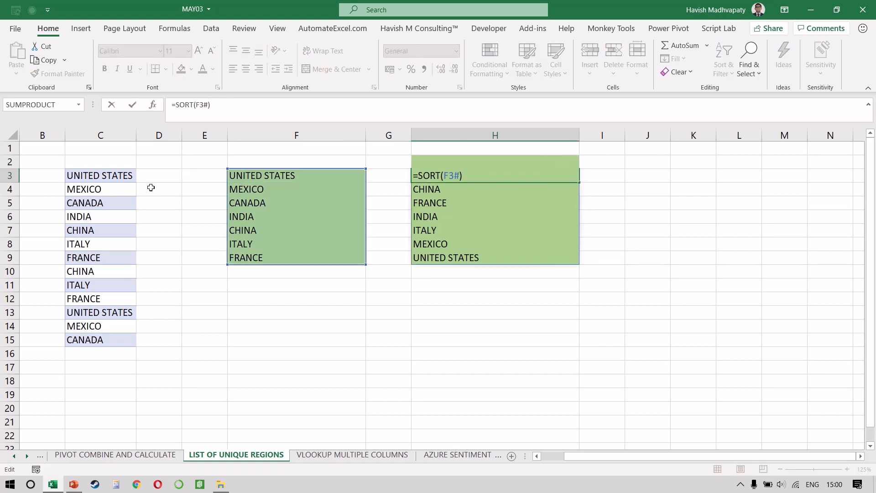
key(Escape)
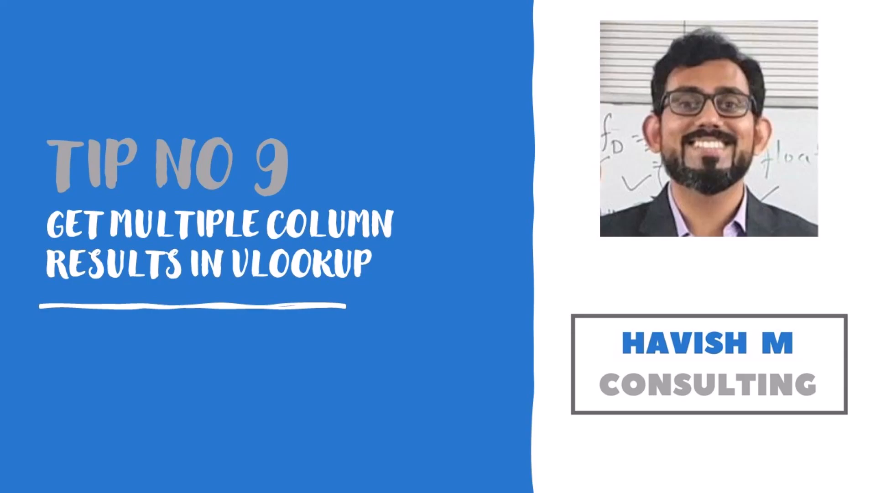
On the VLOOKUP MULTIPLE COLUMNS sheet, examine the Customer Name to Sales columns and the ID column, ending at J3.
click(159, 199)
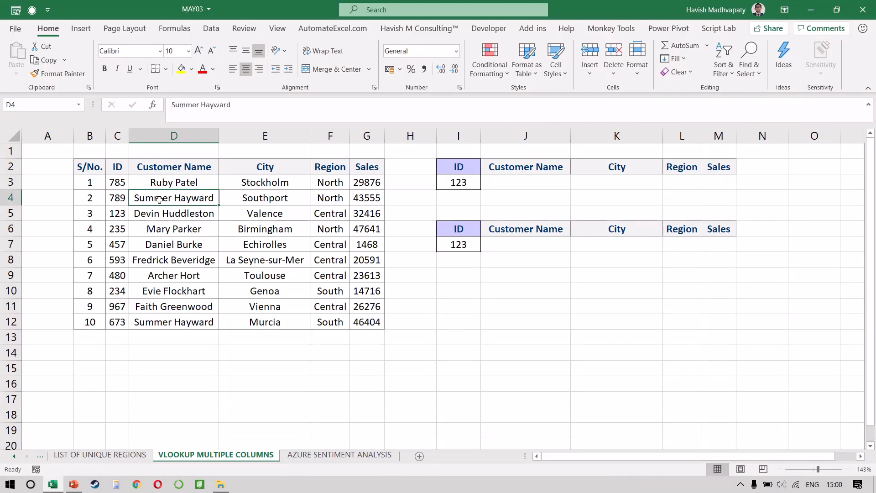
key(Up)
key(ctrl+shift+Down)
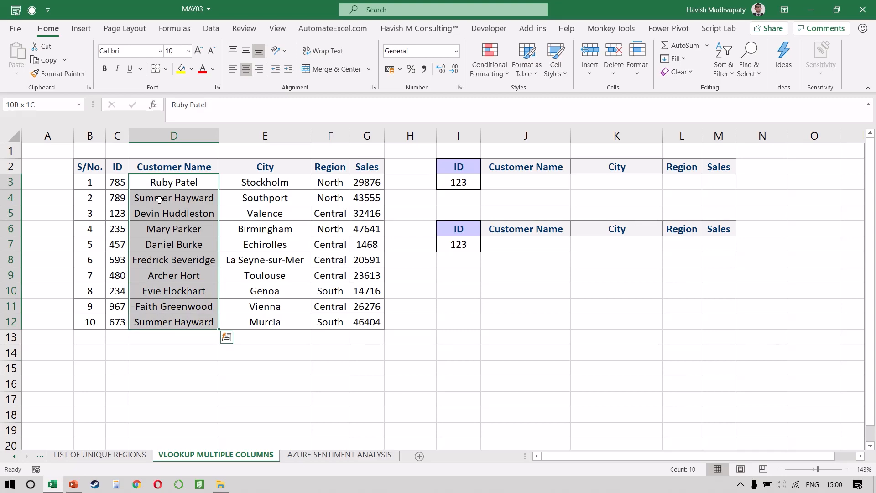
key(shift+Right)
key(shift+Right)
key(shift+Right)
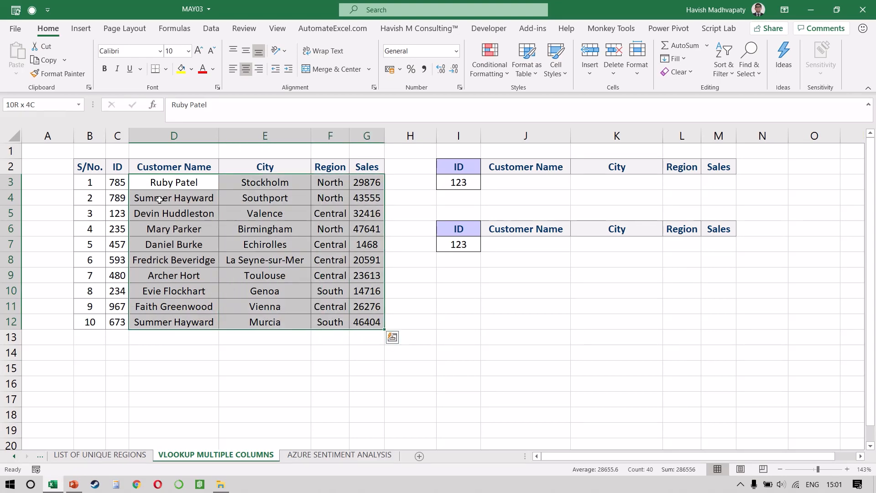
drag(118, 184, 126, 326)
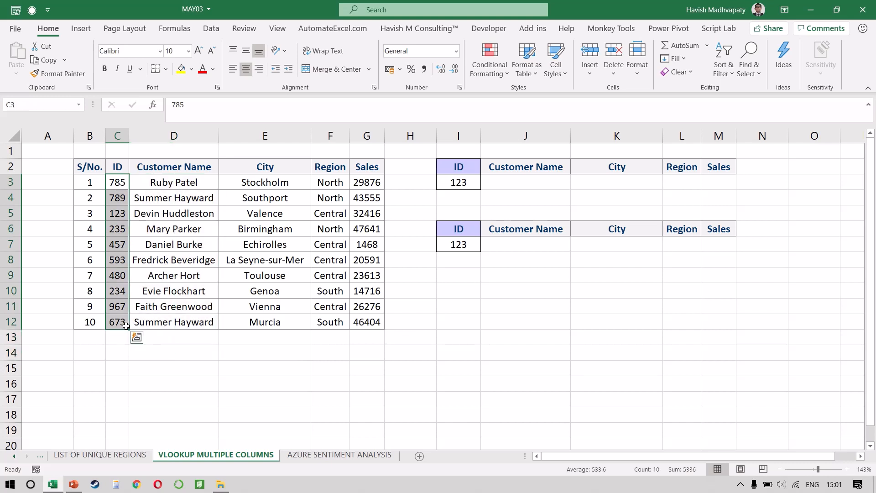
click(522, 188)
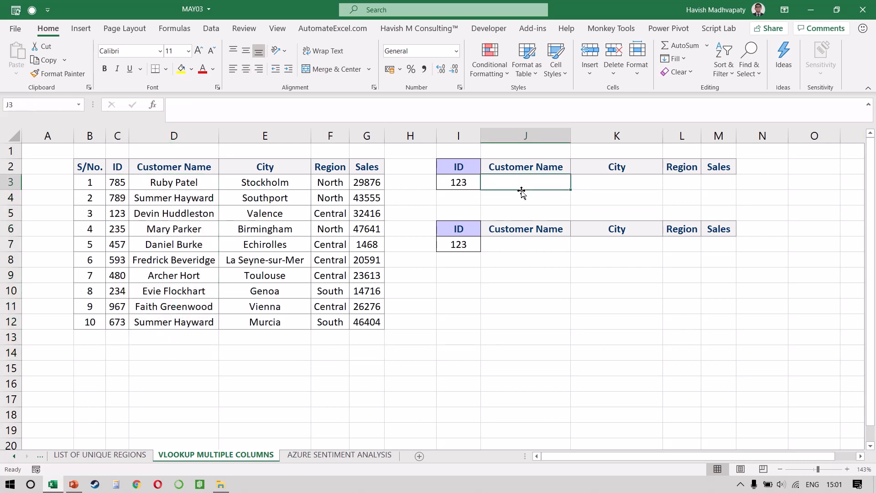
Look up the customer name for the ID in I3 by entering =VLOOKUP(I3,C:G,2,FALSE) in J3.
text(=v)
key(Tab)
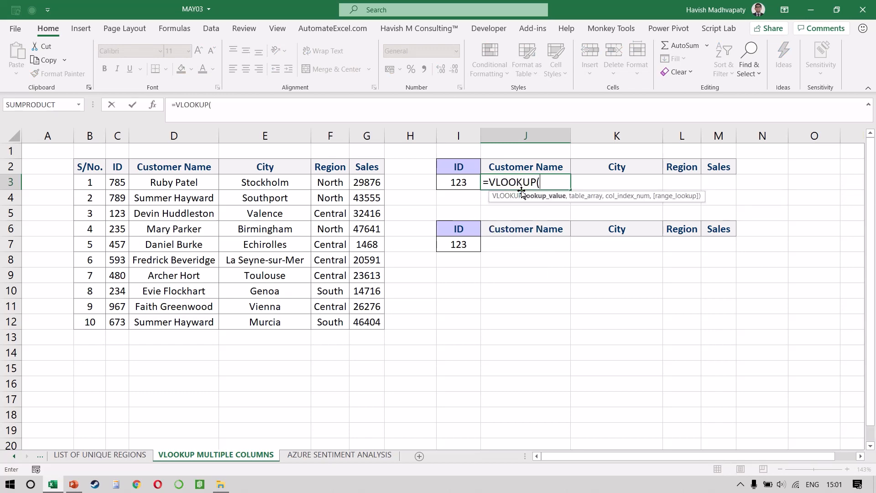
key(Left)
text(,)
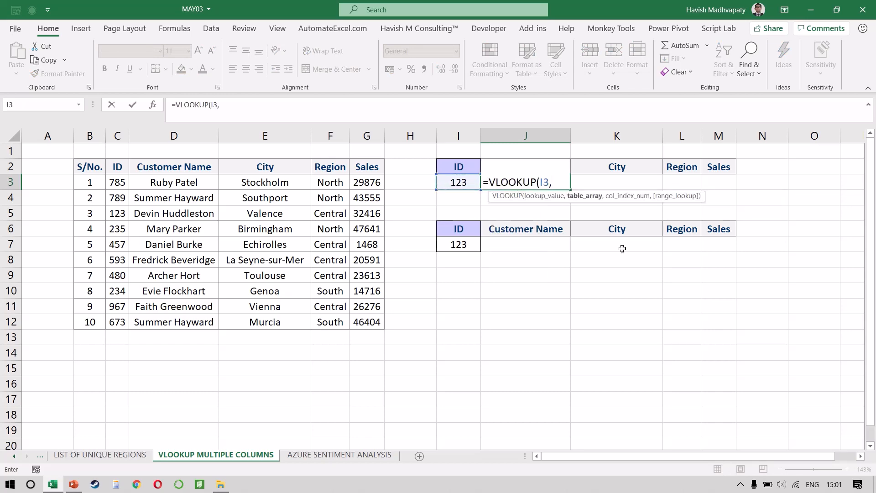
drag(117, 136, 369, 146)
text(,)
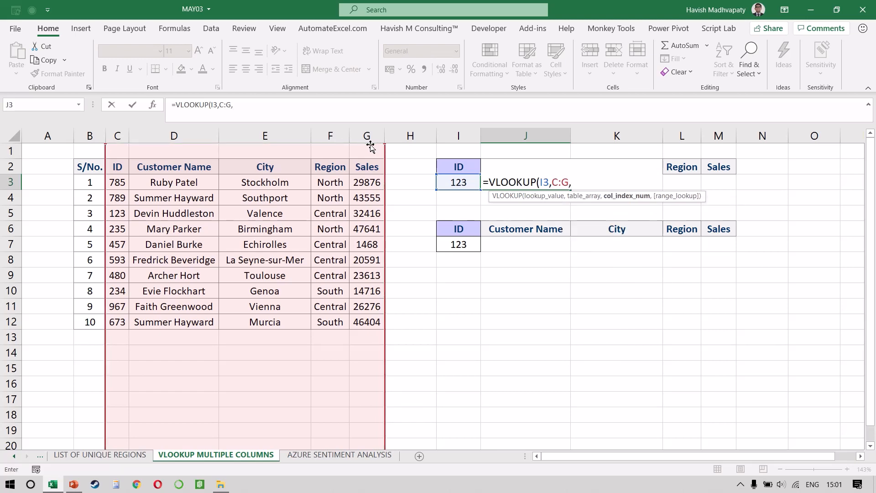
text(2,)
key(Down)
key(Tab)
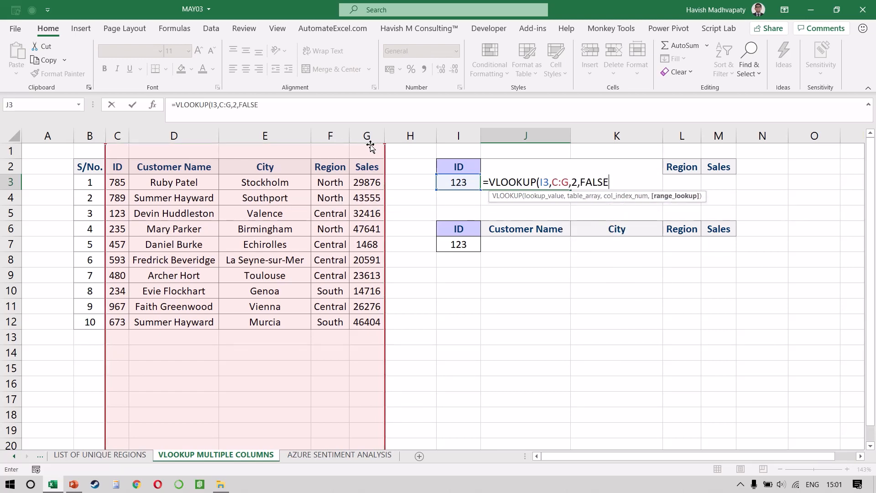
key(ctrl+Return)
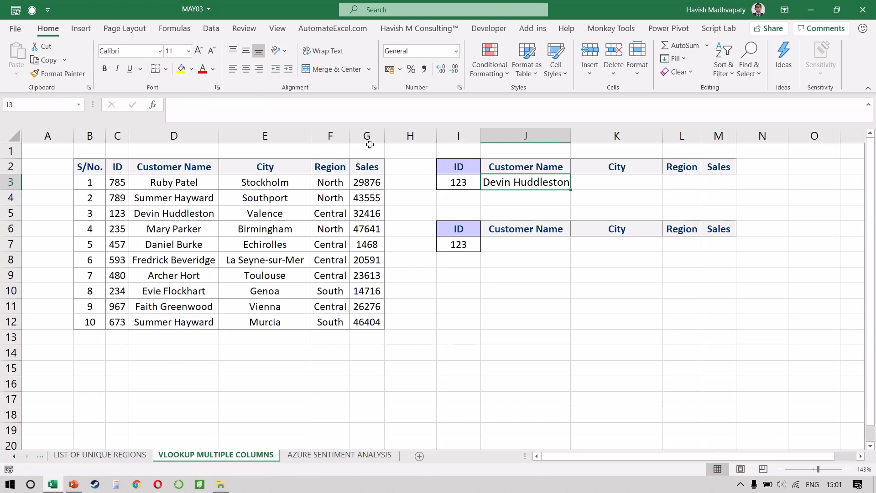
Replace the column index of the J3 VLOOKUP with the array {2,3,4,5} and select the spilled results.
key(F2)
key(Left)
key(Left)
key(Left)
key(Left)
key(Left)
key(Left)
key(Left)
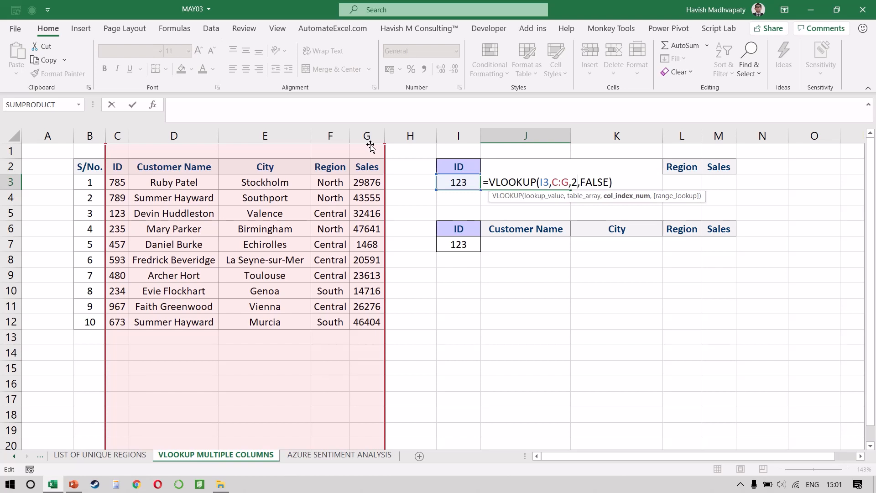
key(BackSpace)
text({})
text(2,3,4,)
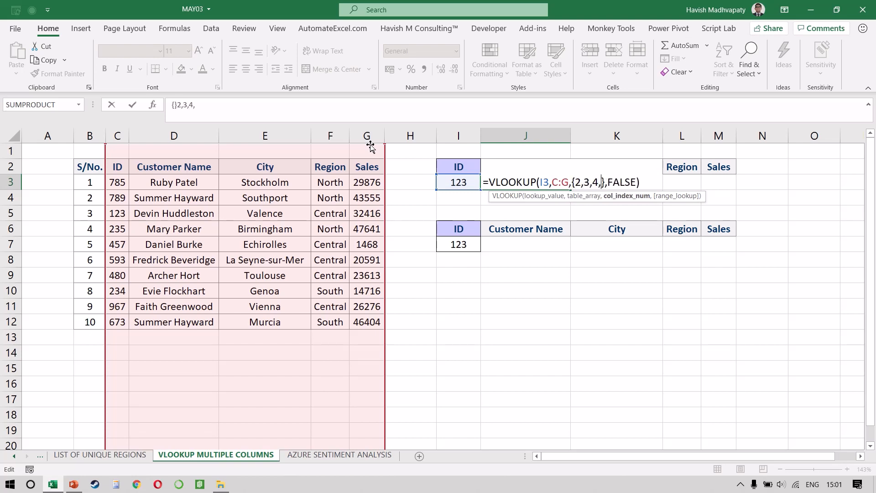
text(5)
key(Return)
key(Up)
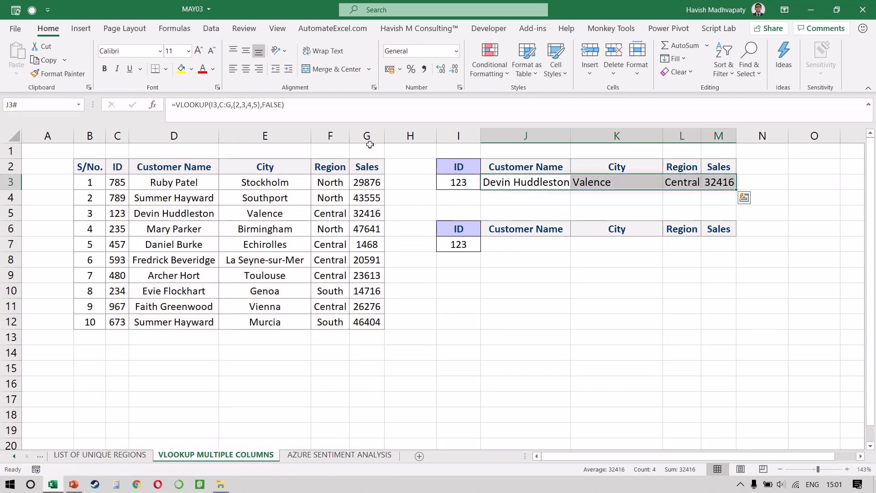
Check the empty Customer Name cell J7 and review the multi-column VLOOKUP formula in J3.
key(Down)
key(Down)
key(Down)
key(Down)
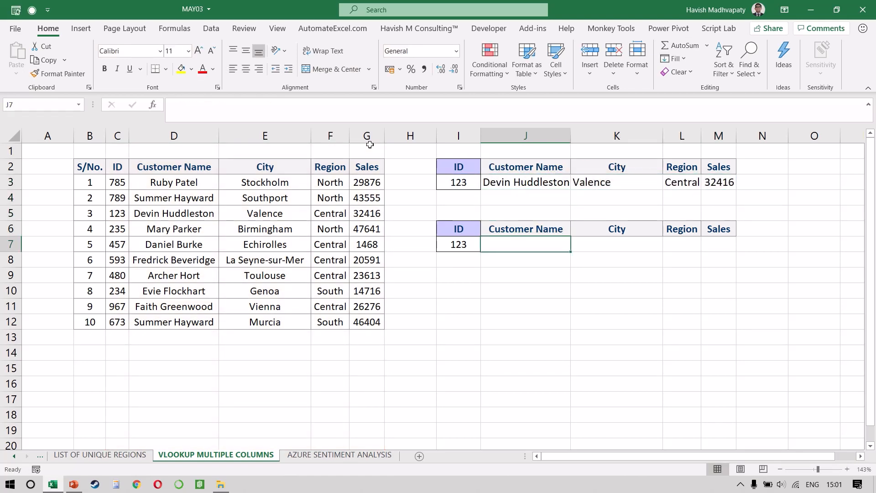
key(Up)
key(Up)
key(Up)
key(Up)
key(F2)
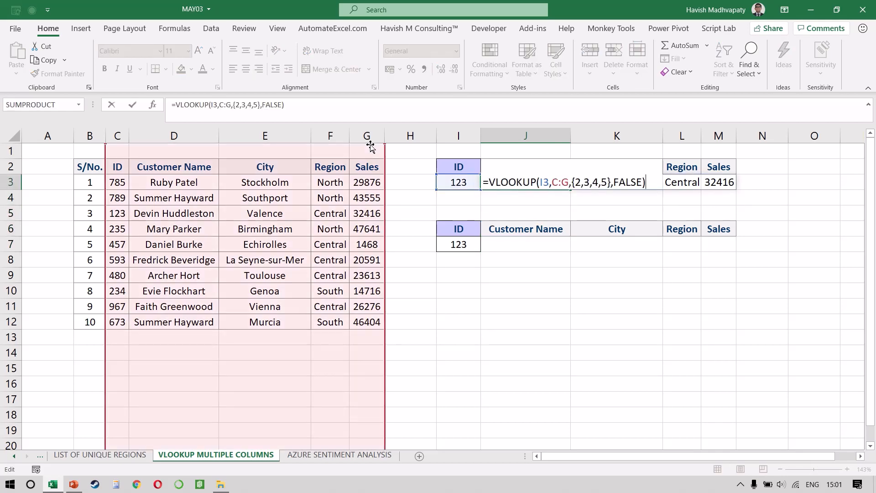
key(Return)
Return all four customer columns for the ID in I7 by entering =XLOOKUP(I7,C:C,D:G) in J7.
key(Down)
key(Down)
key(Down)
text(=XLOOKUP()
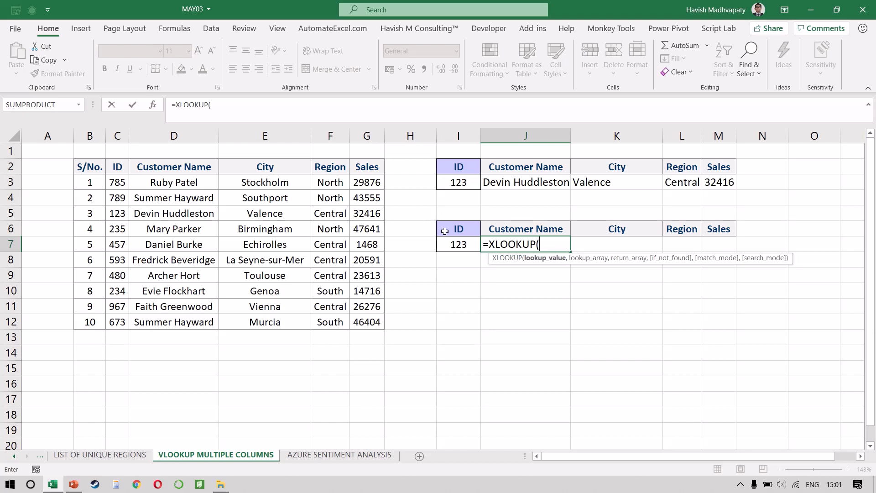
click(451, 247)
text(,)
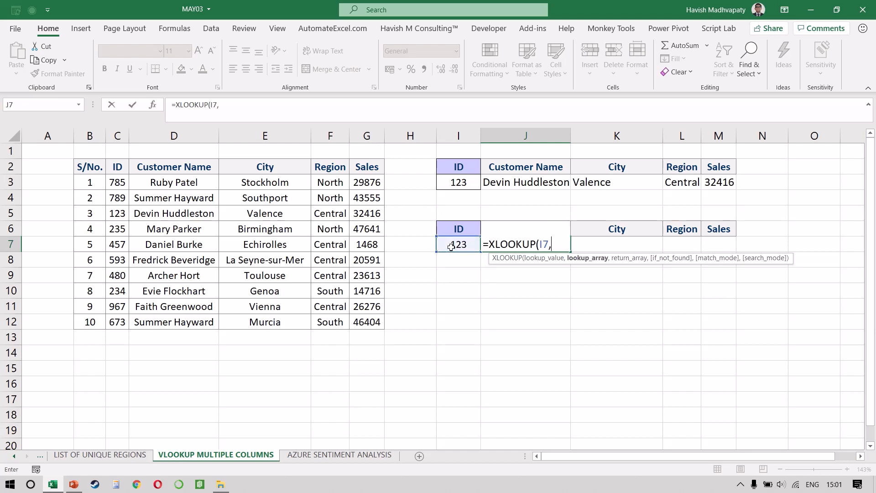
click(118, 135)
text(,)
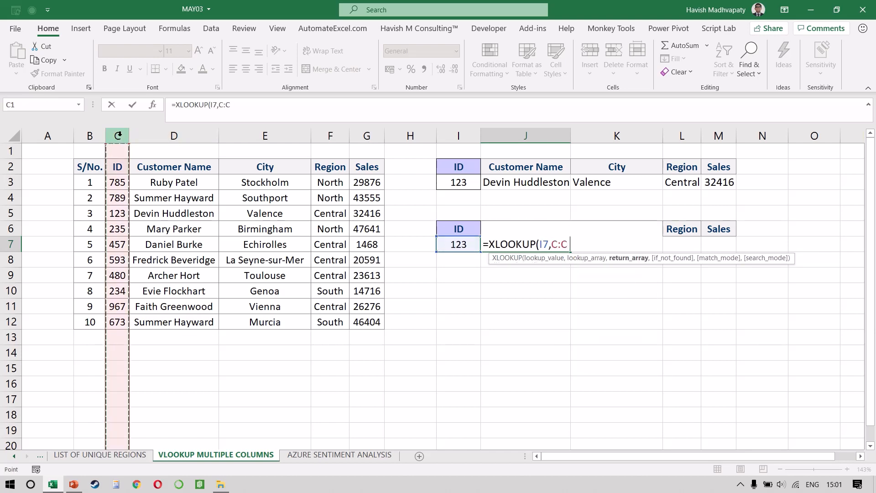
drag(151, 137, 366, 135)
text())
key(Return)
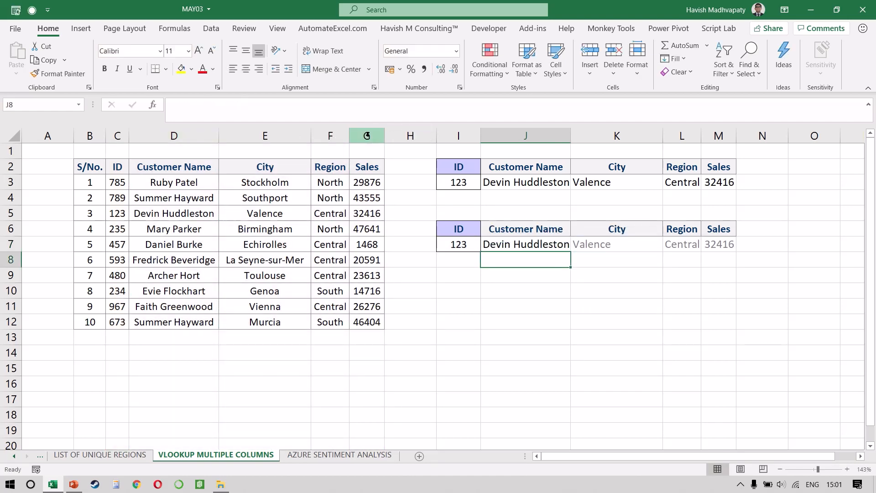
Examine the spilled results in row 7 and compare the VLOOKUP formula in J3 with the XLOOKUP formula in J7.
key(Up)
key(shift+Right)
key(shift+Right)
key(shift+Right)
key(Up)
key(Up)
key(Up)
key(Up)
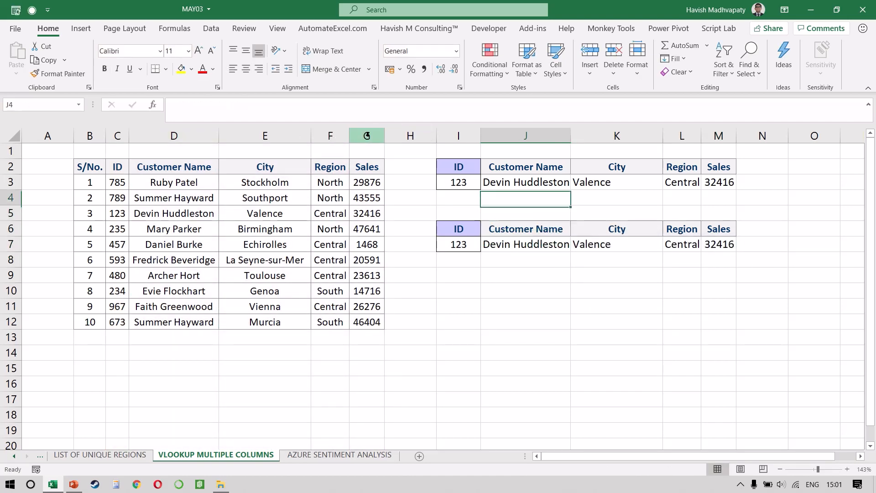
key(F2)
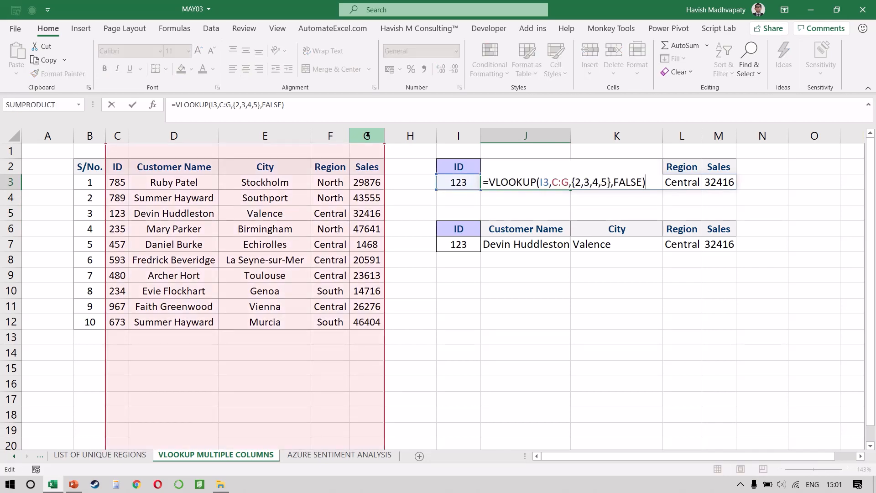
key(Escape)
key(Down)
key(Down)
key(Down)
key(Down)
key(F2)
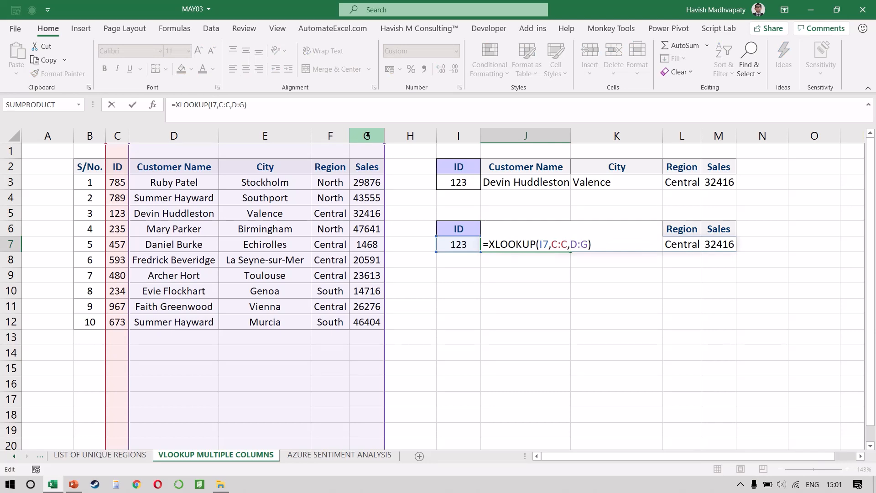
key(ctrl+Return)
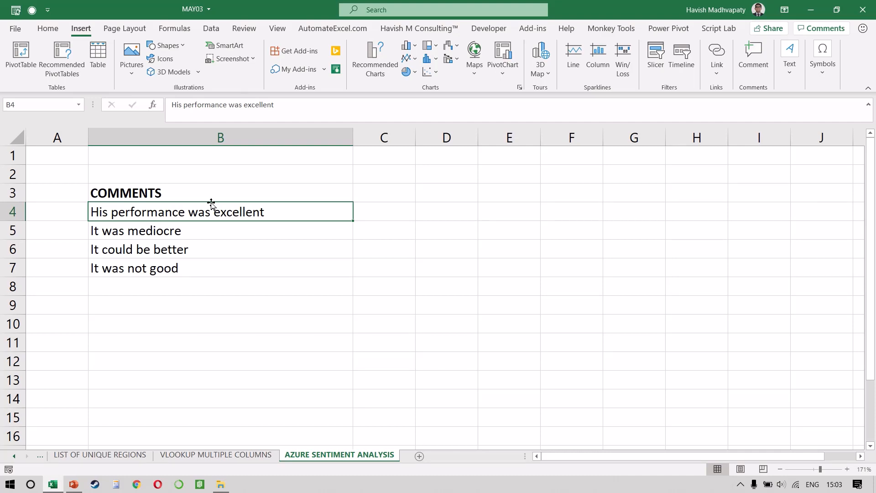
On the AZURE SENTIMENT ANALYSIS sheet, select the four comments in B4:B7.
key(shift+Down)
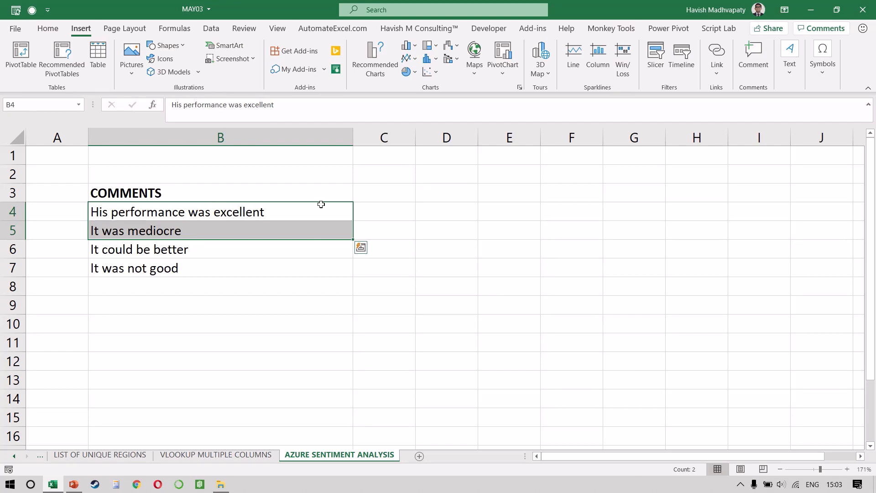
key(shift+Down)
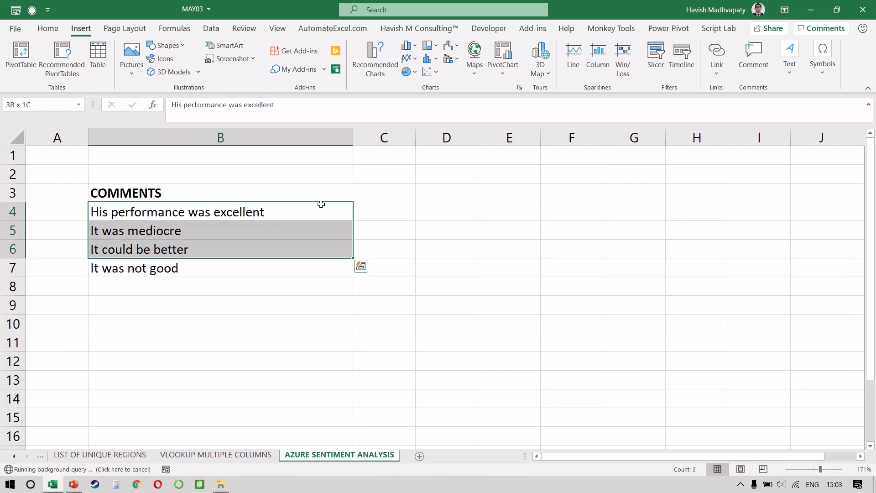
key(shift+Down)
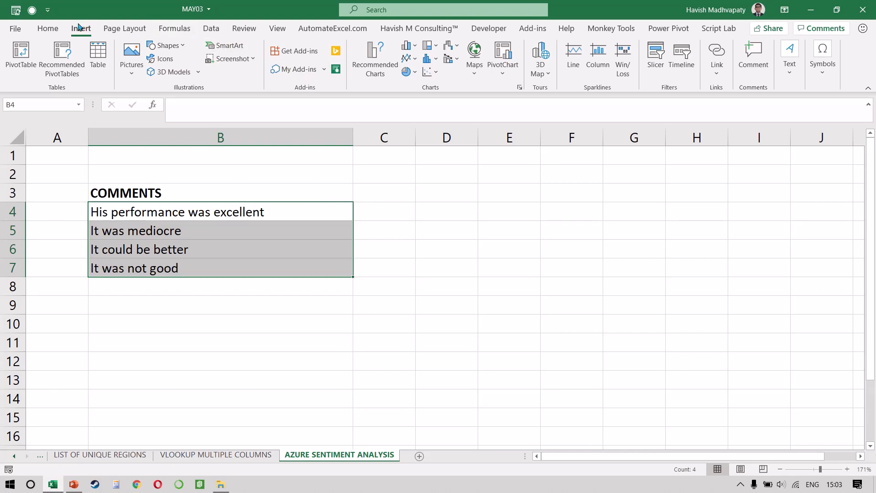
Search the Office add-in store for AZURE and check for Azure Machine Learning among the account's own add-ins.
click(294, 51)
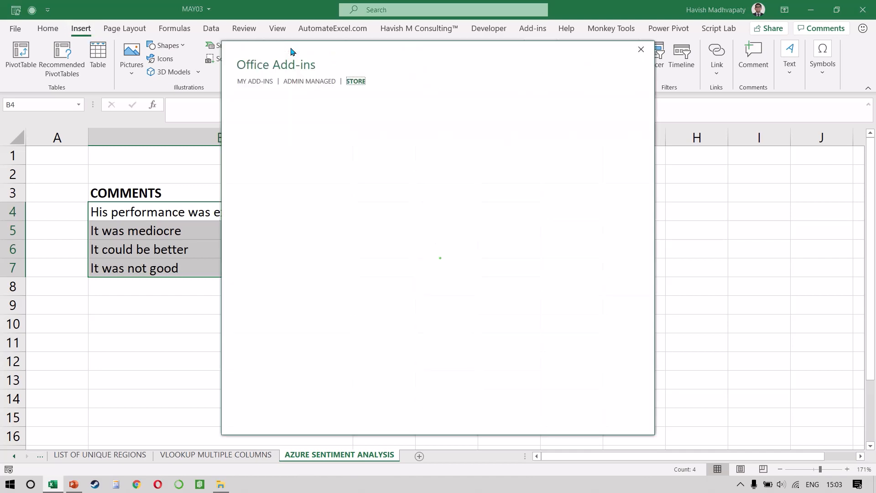
scroll(442, 247, down, 3)
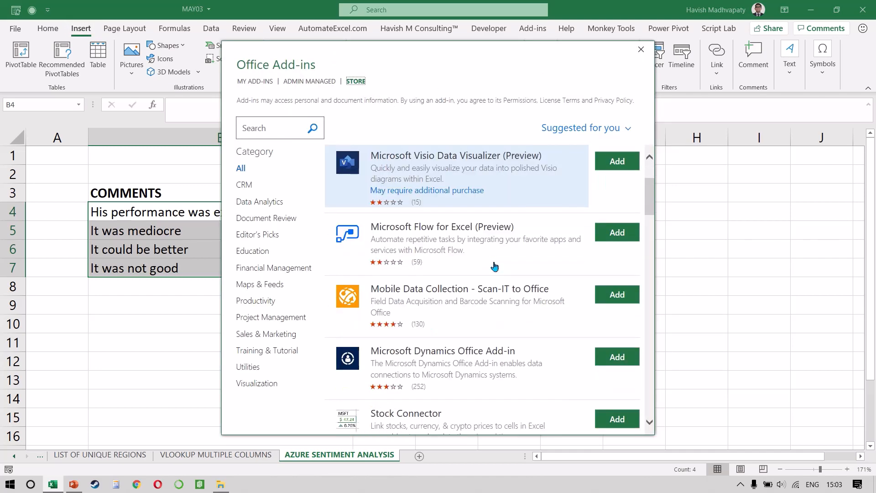
click(301, 133)
text(AZURE)
key(Return)
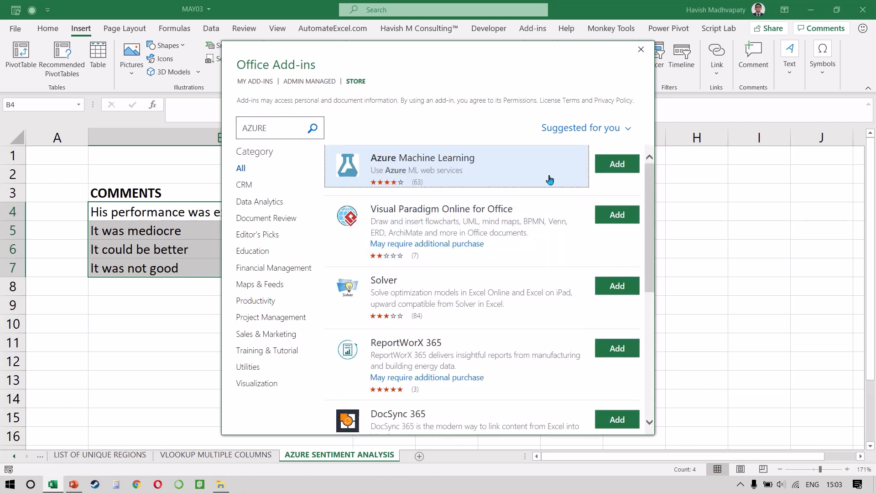
click(242, 83)
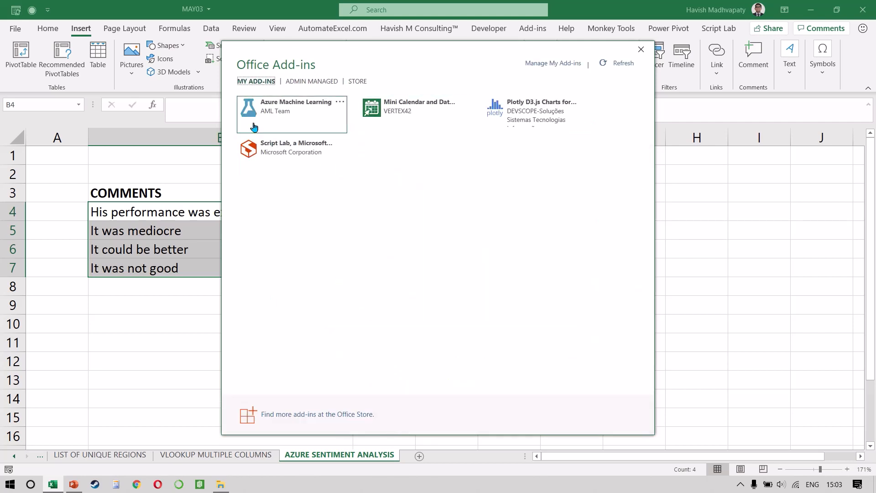
click(282, 117)
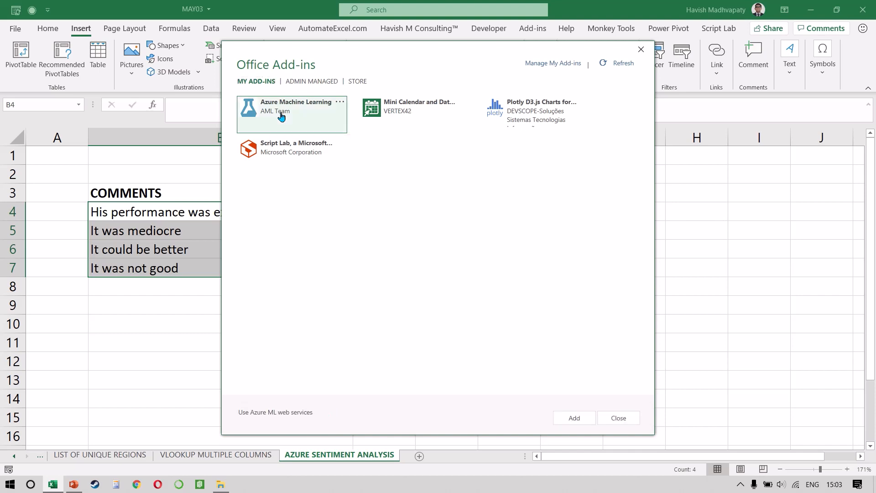
click(619, 422)
Load the Azure Machine Learning add-in from the account's own add-ins, retrying the connection, and widen its pane.
click(305, 71)
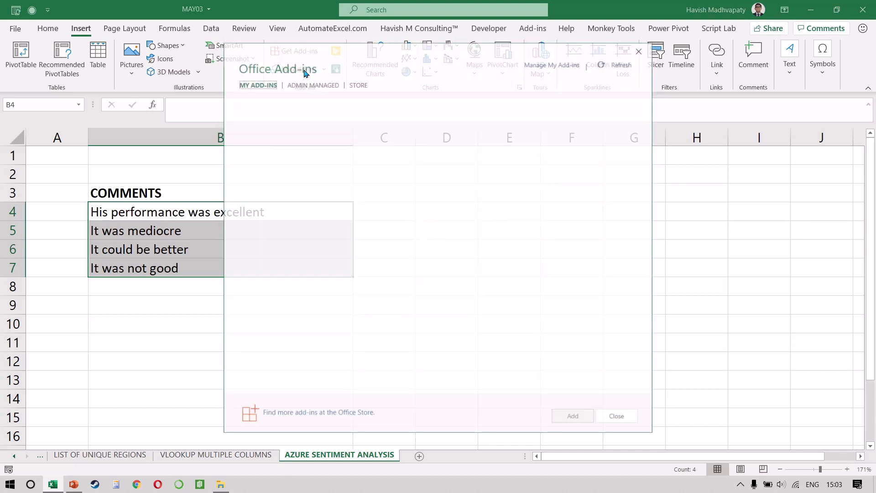
click(292, 112)
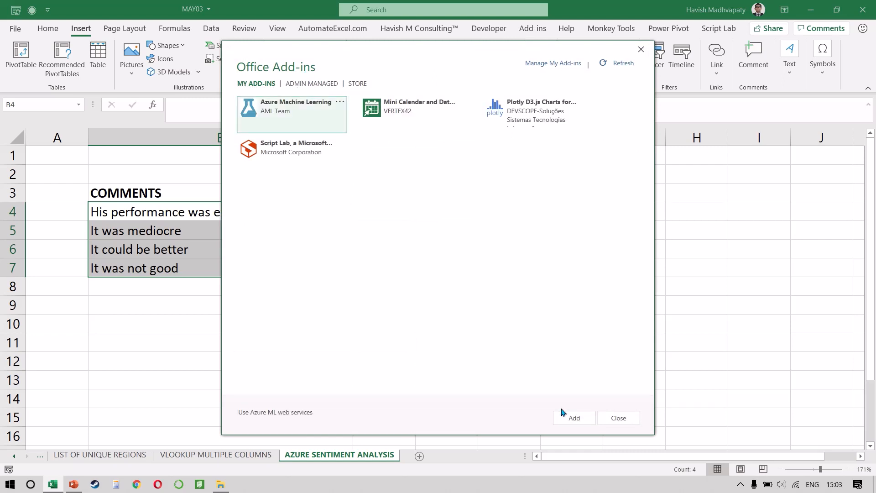
click(565, 416)
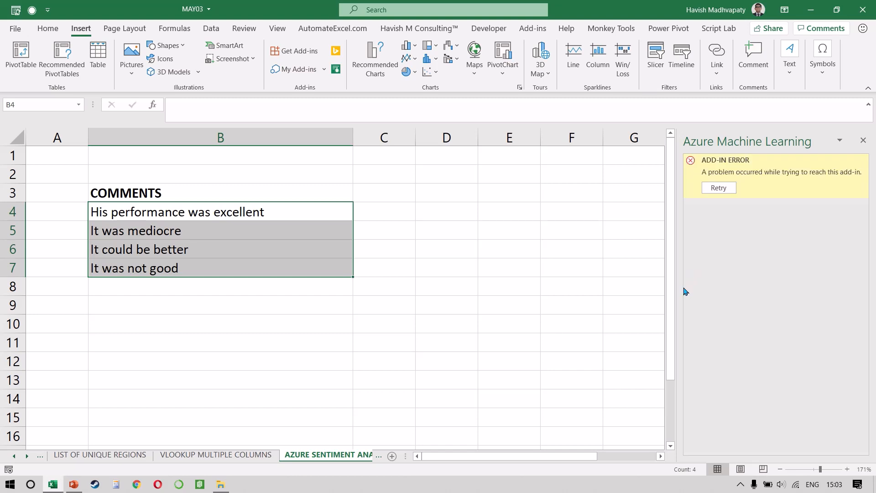
click(716, 188)
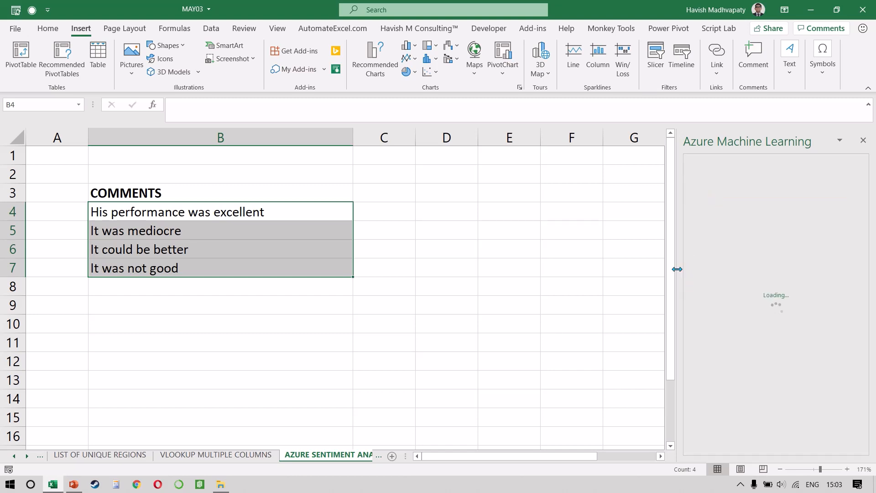
drag(677, 269, 583, 280)
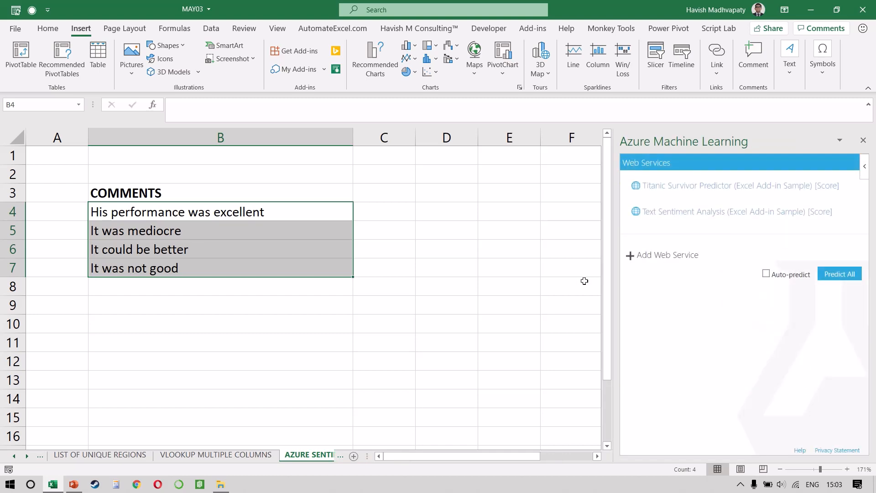
Open the Text Sentiment Analysis web service and reselect the comments in B4:B7 as its input range, without headers.
click(683, 212)
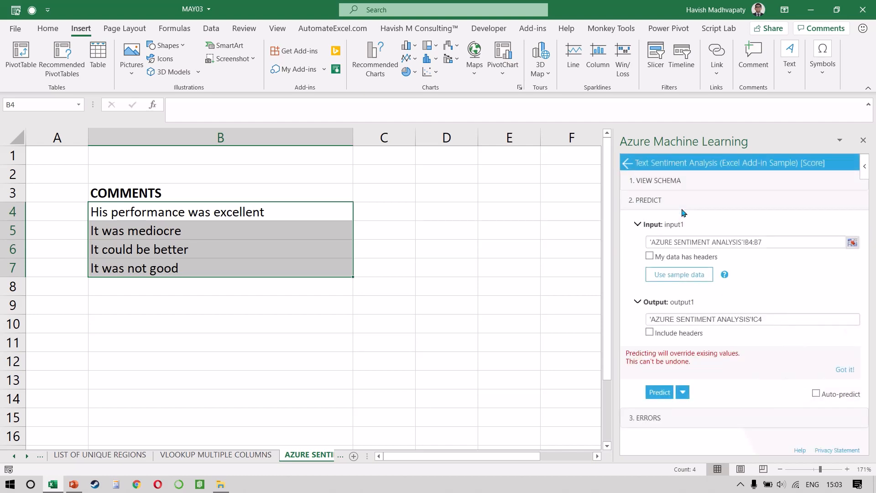
click(777, 241)
key(BackSpace)
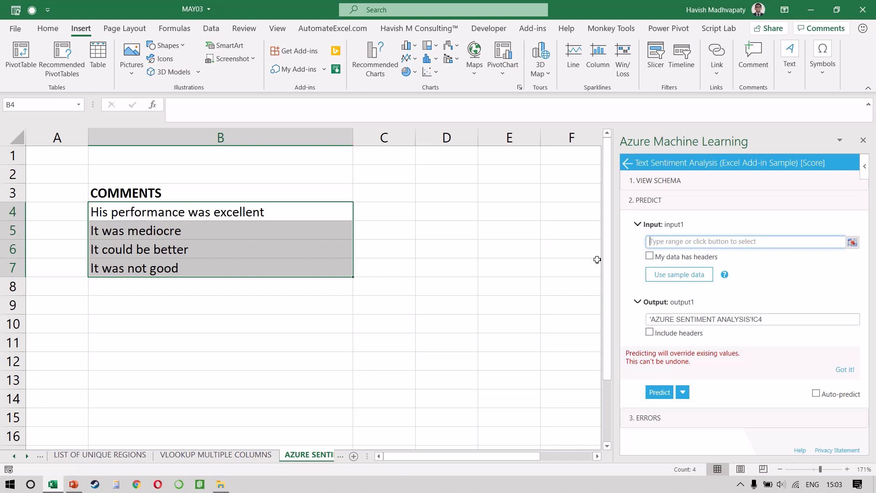
click(852, 243)
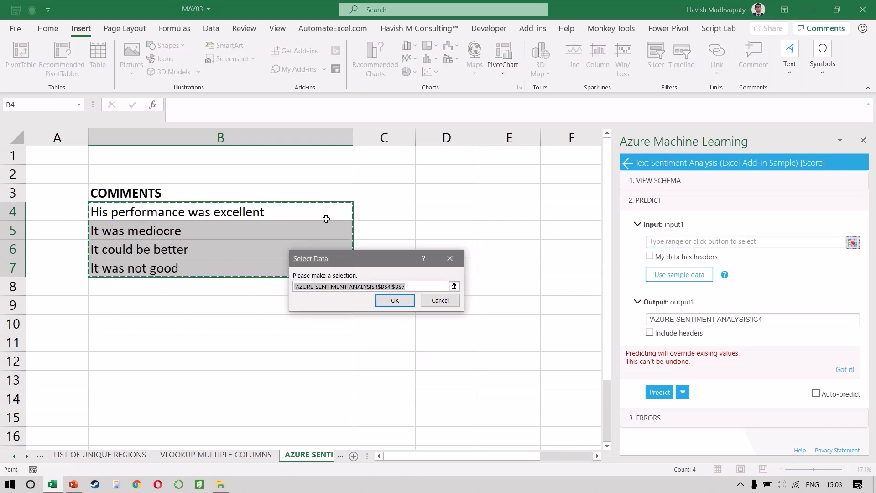
drag(325, 217, 304, 266)
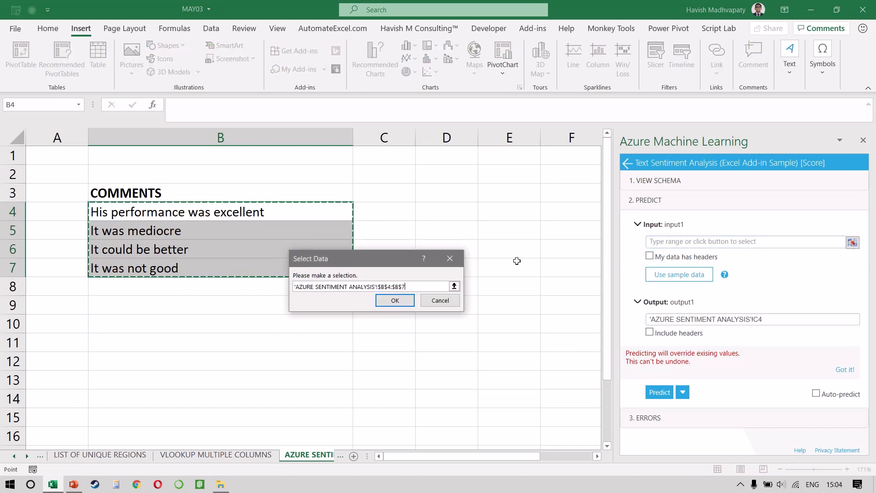
click(383, 301)
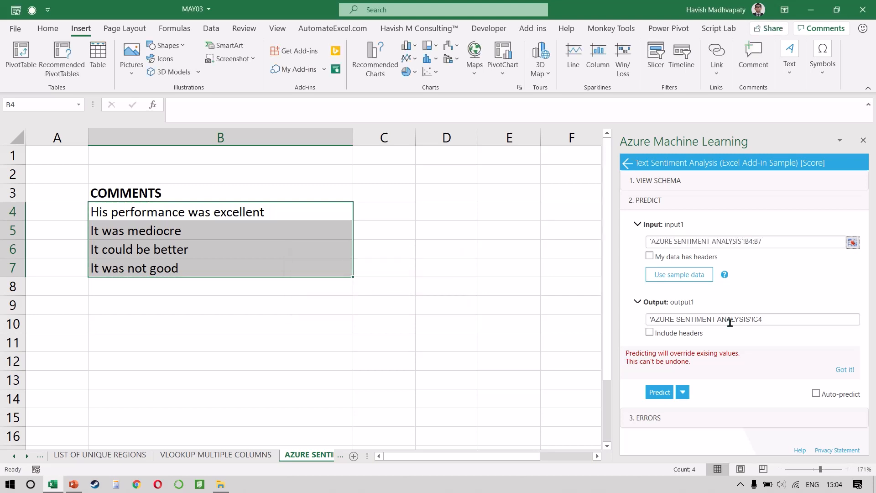
Run the sentiment prediction with its output starting at C4, and select the scores in D4:D7.
click(792, 319)
text(C4)
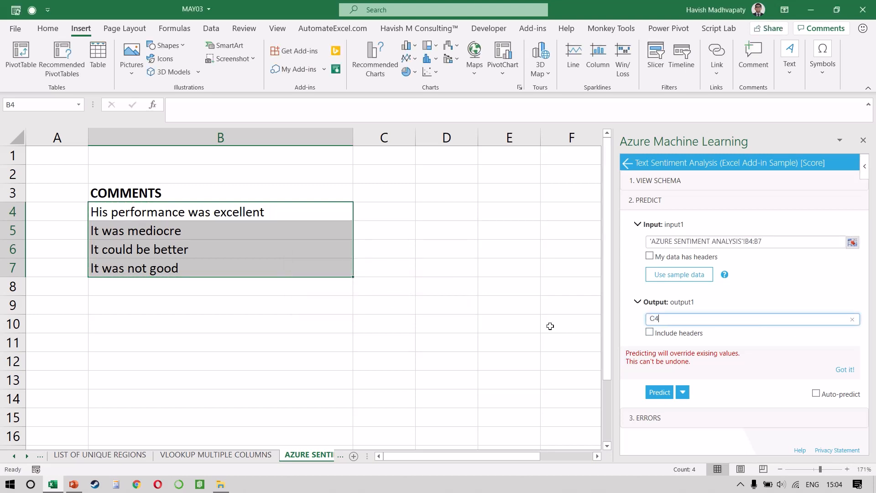
click(659, 393)
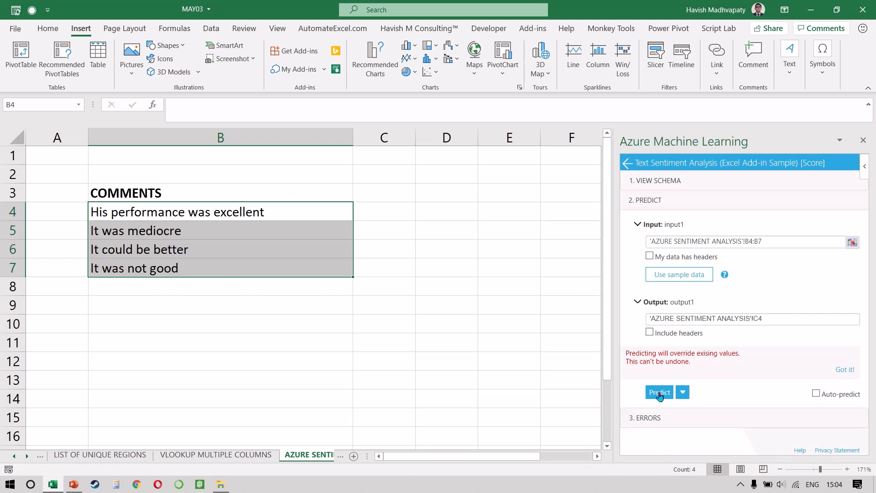
click(377, 205)
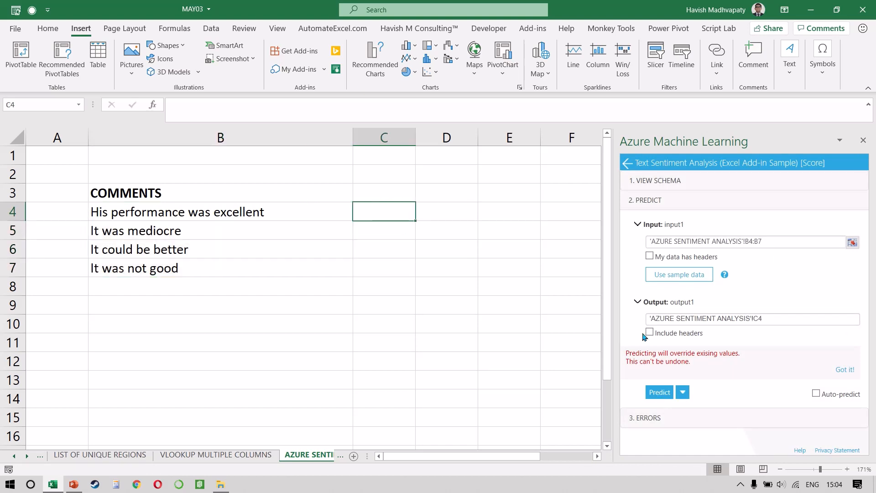
click(663, 396)
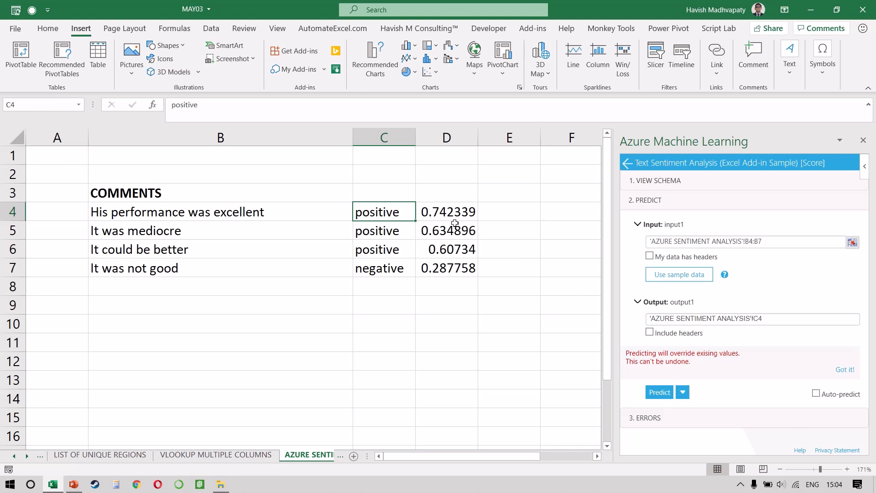
drag(453, 212, 451, 266)
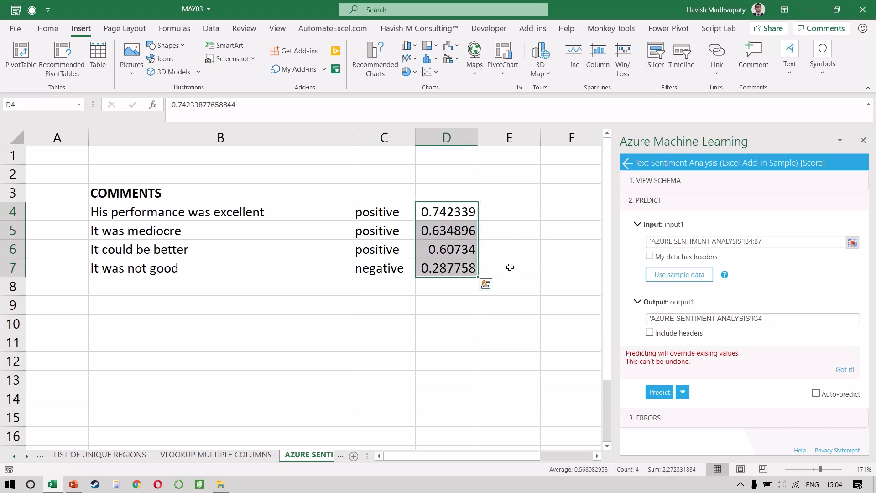